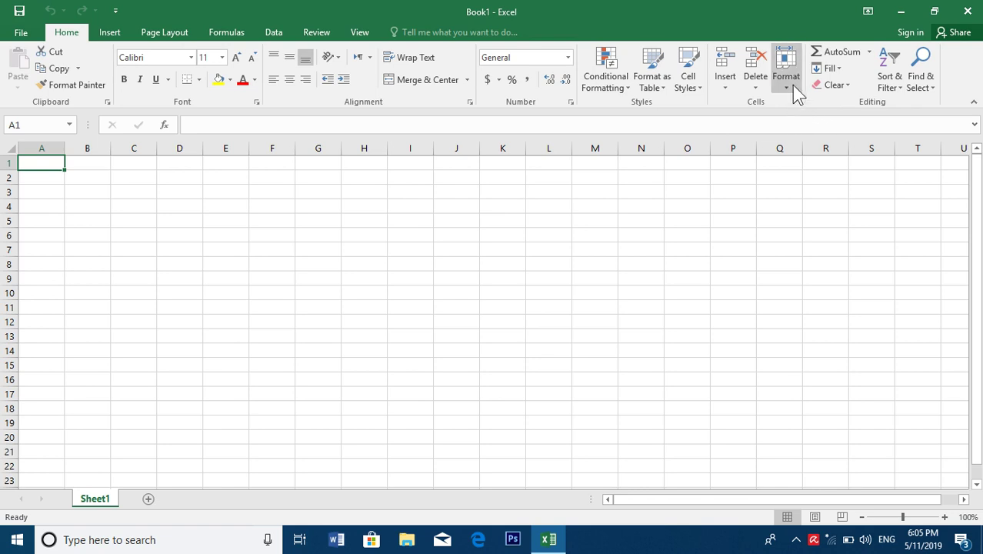
# Browse the Format and AutoSum drop-down menus without choosing anything
pyautogui.click(792, 84)
pyautogui.click(702, 153)
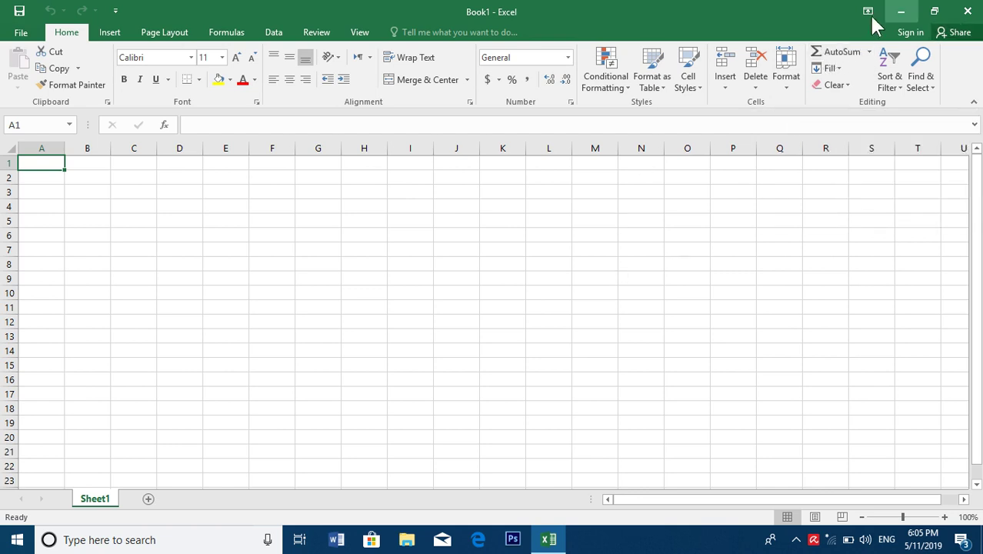
pyautogui.click(870, 52)
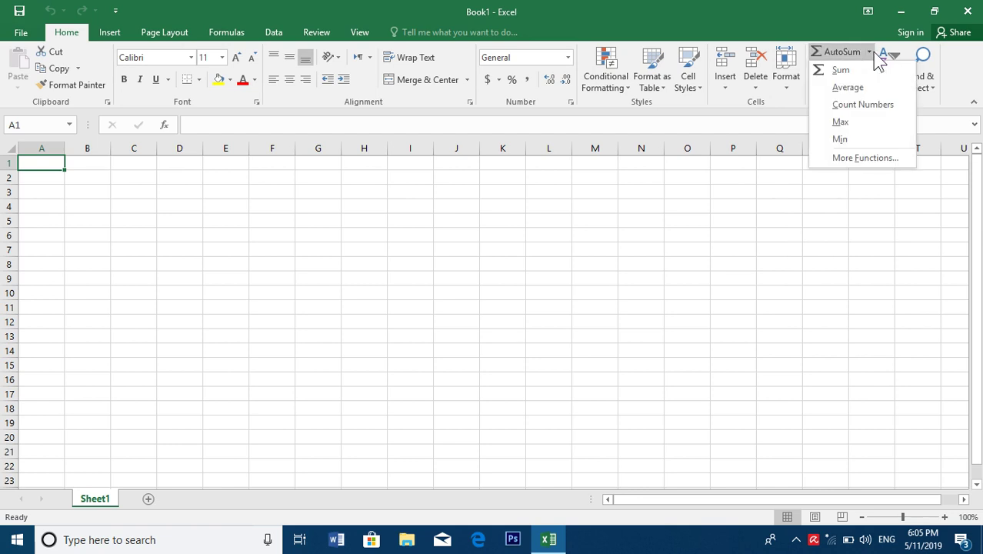
pyautogui.click(872, 52)
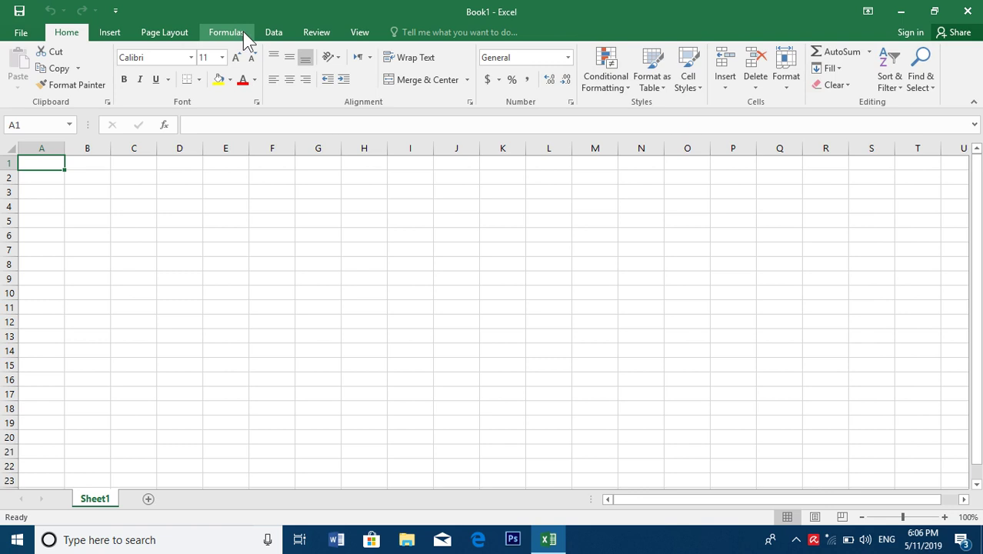
pyautogui.click(871, 52)
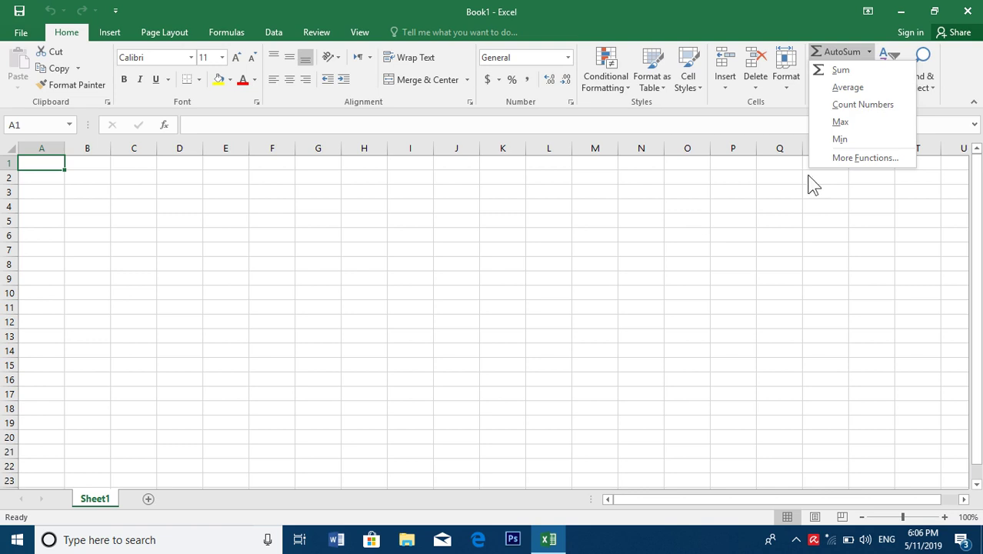
# Look at the sum choices on the Formulas tab, return to Home, and zoom to 89%
pyautogui.click(235, 35)
pyautogui.click(235, 36)
pyautogui.click(57, 83)
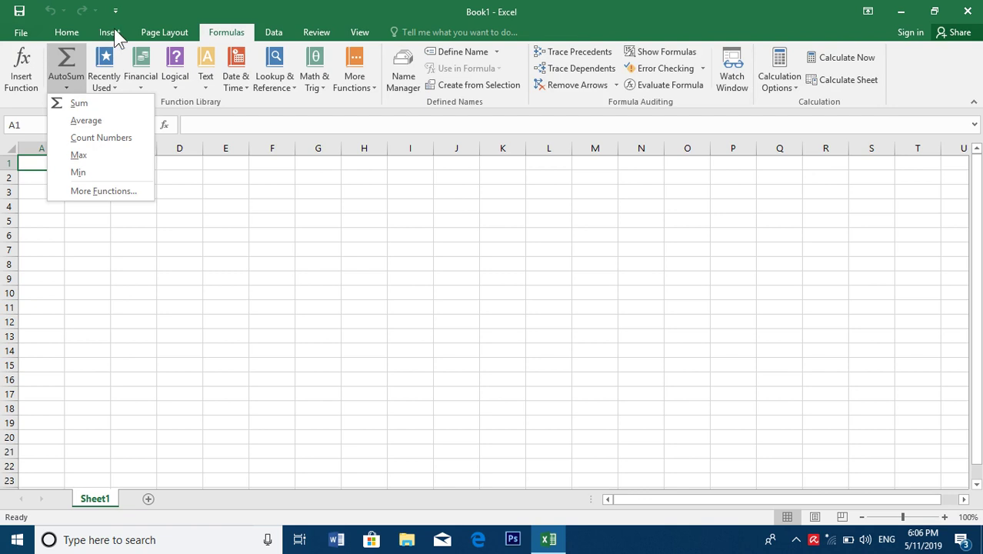
pyautogui.click(69, 33)
pyautogui.click(71, 33)
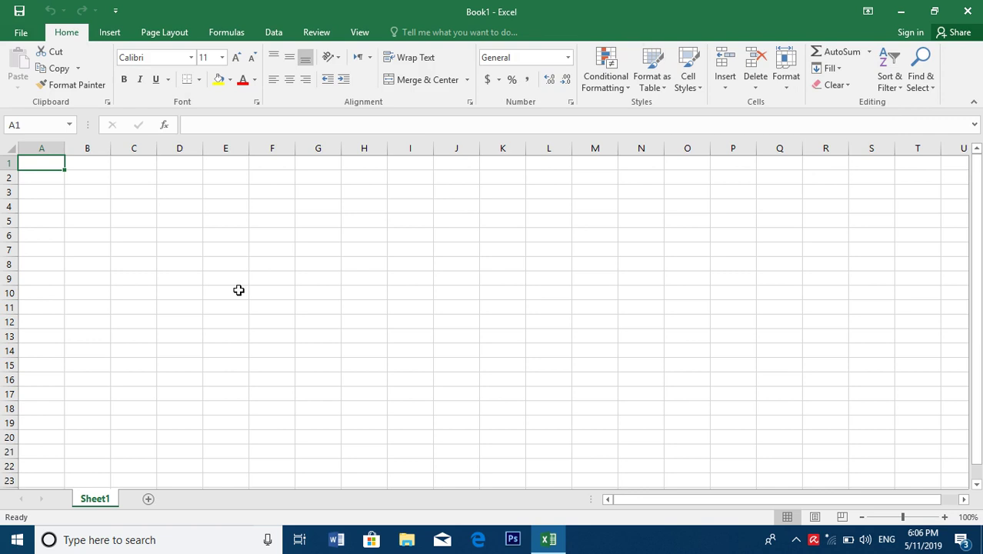
pyautogui.keyDown('ctrl'); pyautogui.scroll(-5, 290, 195); pyautogui.keyUp('ctrl')
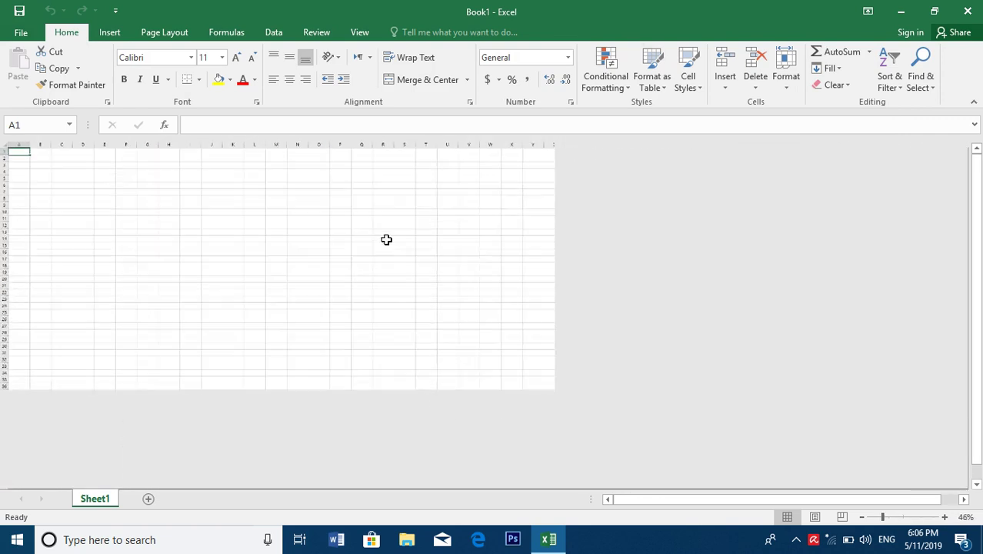
pyautogui.moveTo(882, 516); pyautogui.dragTo(899, 517)
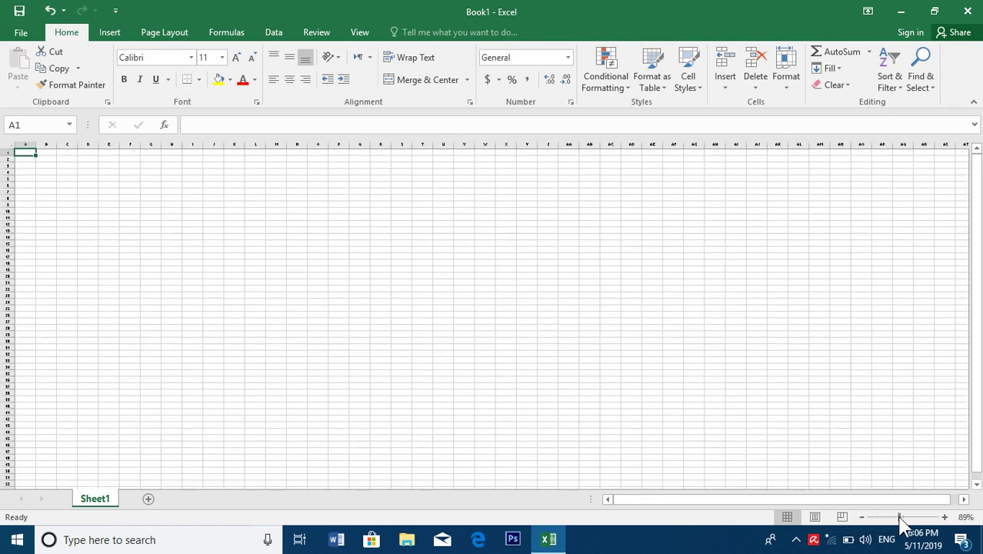
# Open the Salary 2 workbook from the Documents folder
pyautogui.click(17, 539)
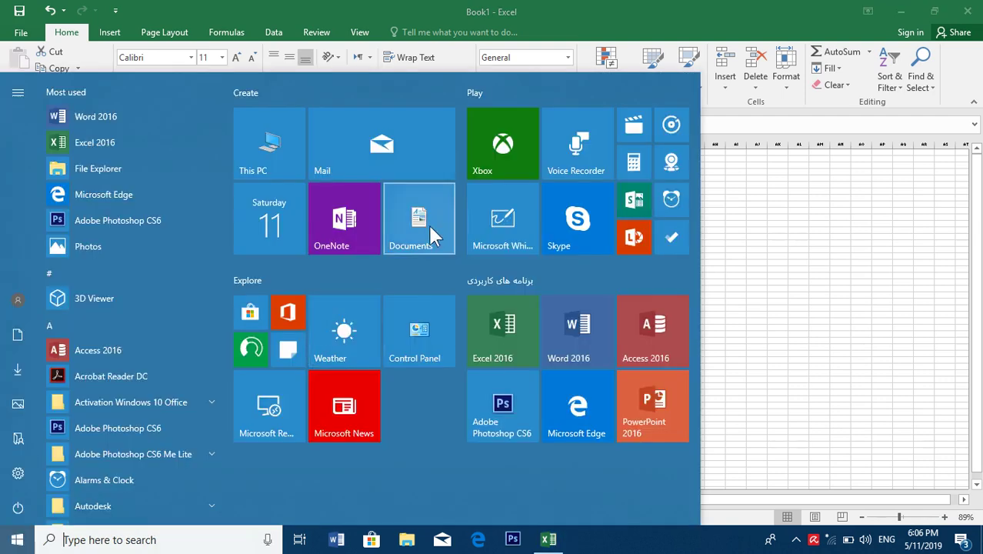
pyautogui.click(427, 215)
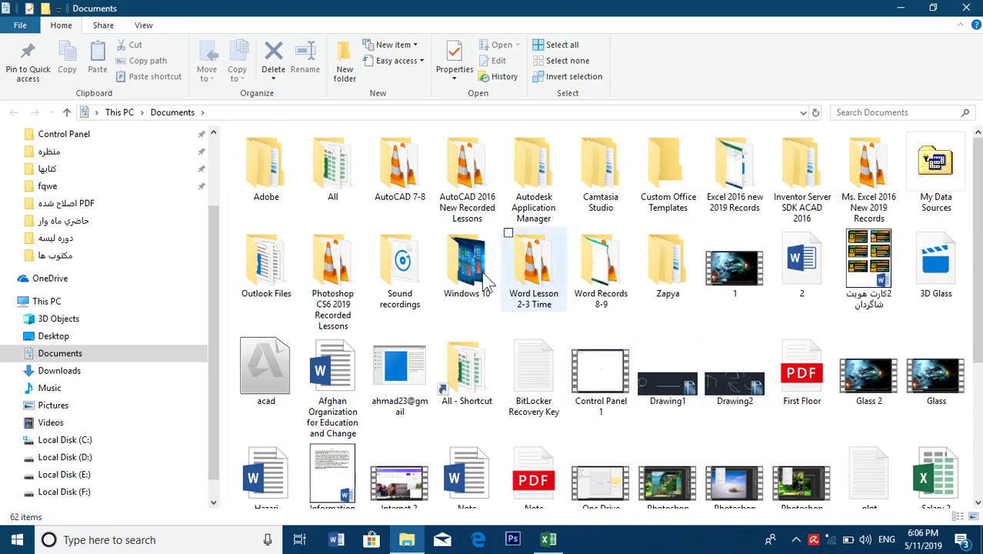
pyautogui.scroll(-1, 946, 385)
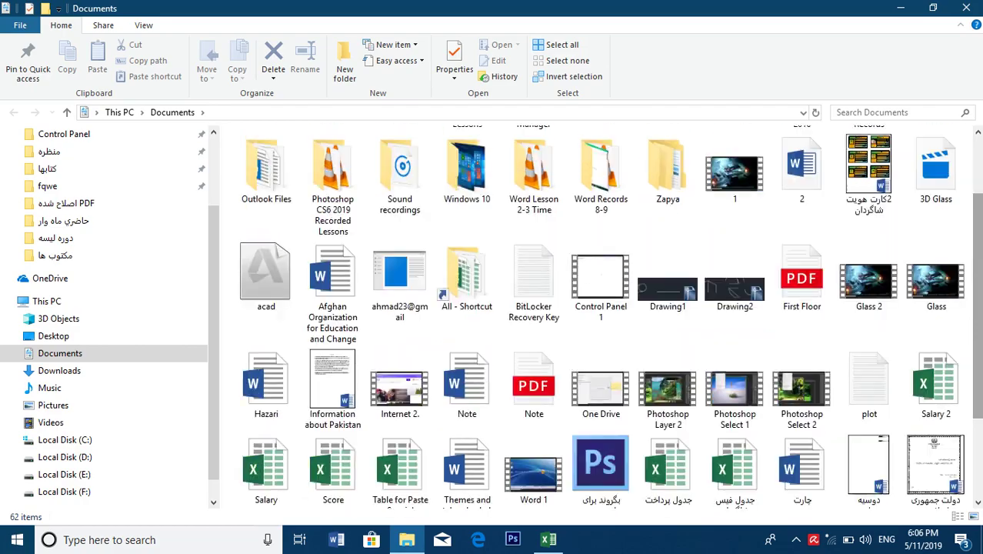
pyautogui.doubleClick(948, 382)
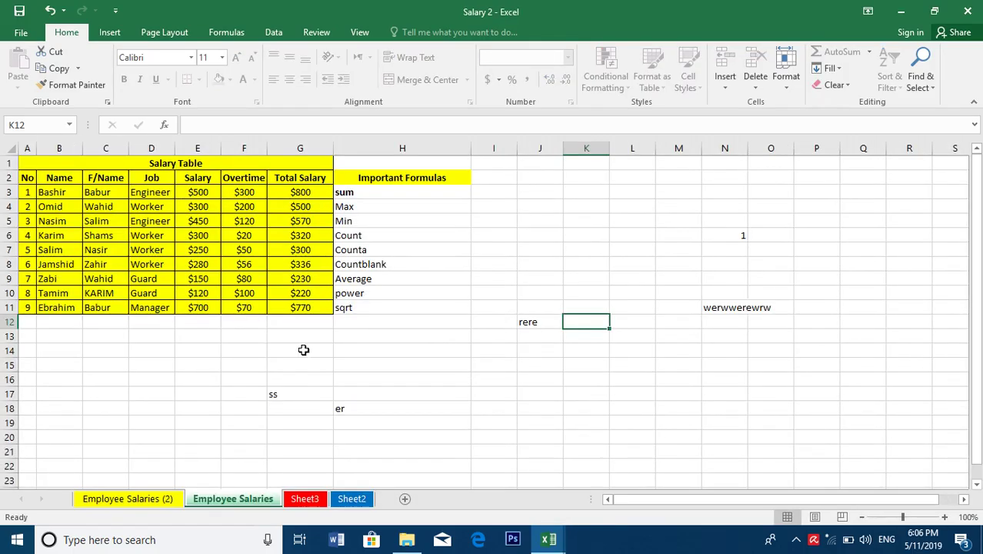
# Unprotect the Employee Salaries sheet with the sheet password, retrying after an incorrect-password warning
pyautogui.click(301, 321)
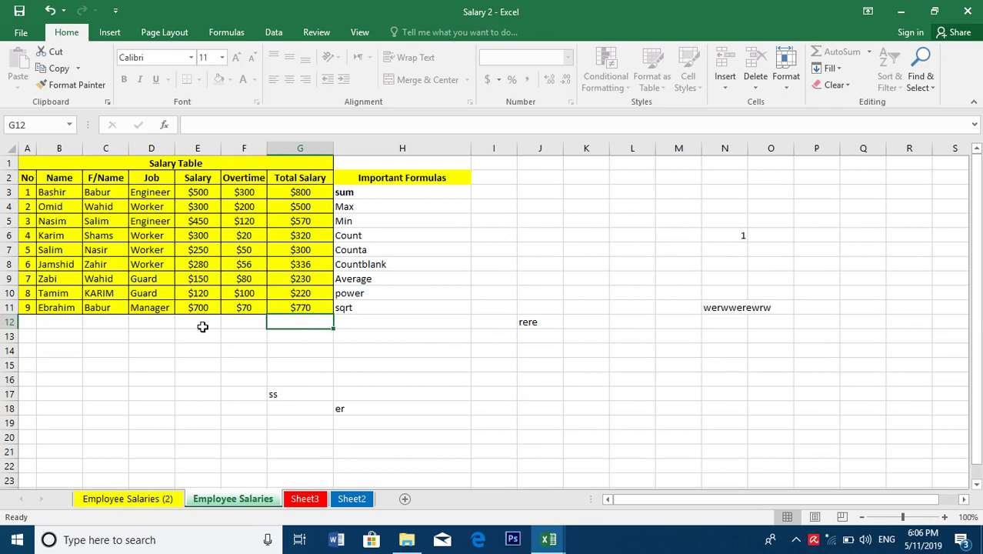
pyautogui.click(362, 331)
pyautogui.click(310, 323)
pyautogui.click(792, 75)
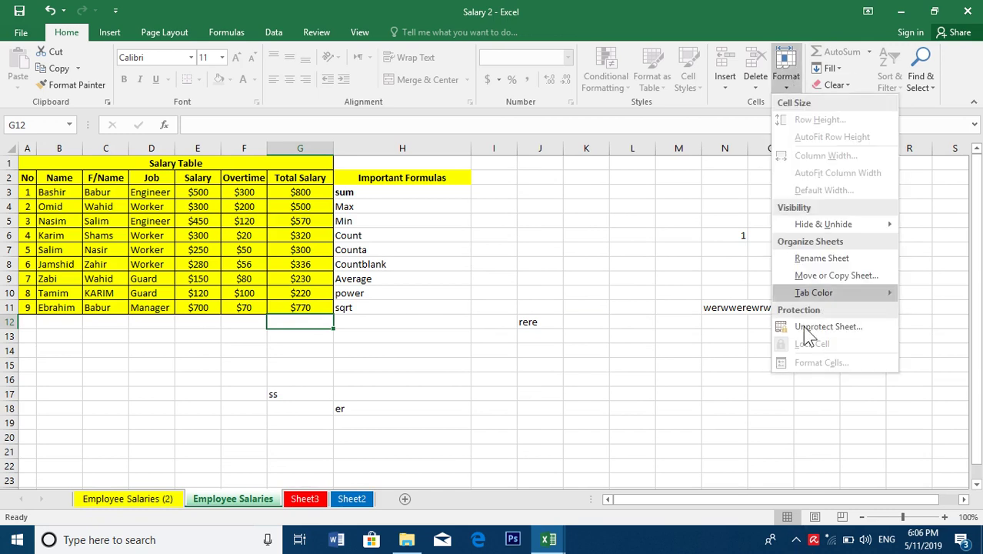
pyautogui.click(833, 326)
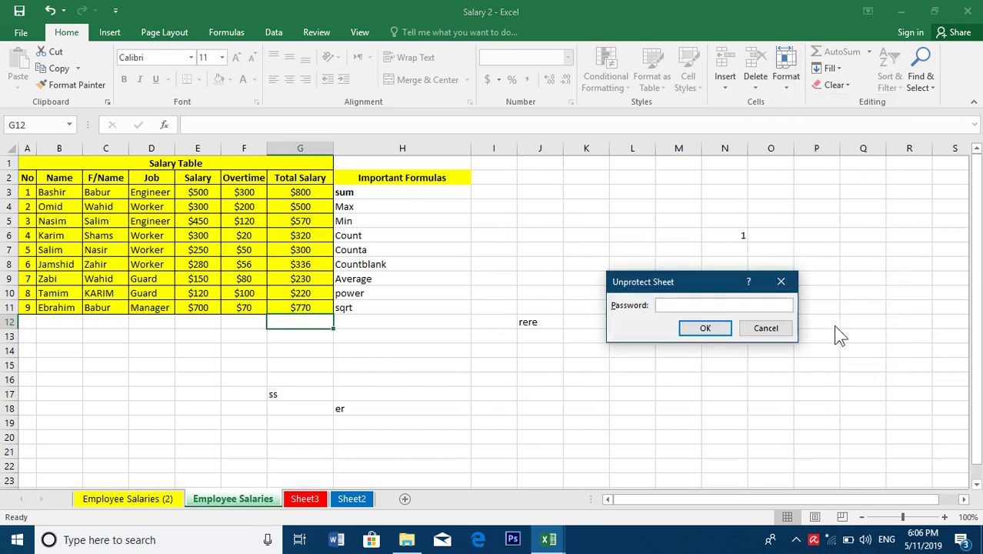
pyautogui.press('Return')
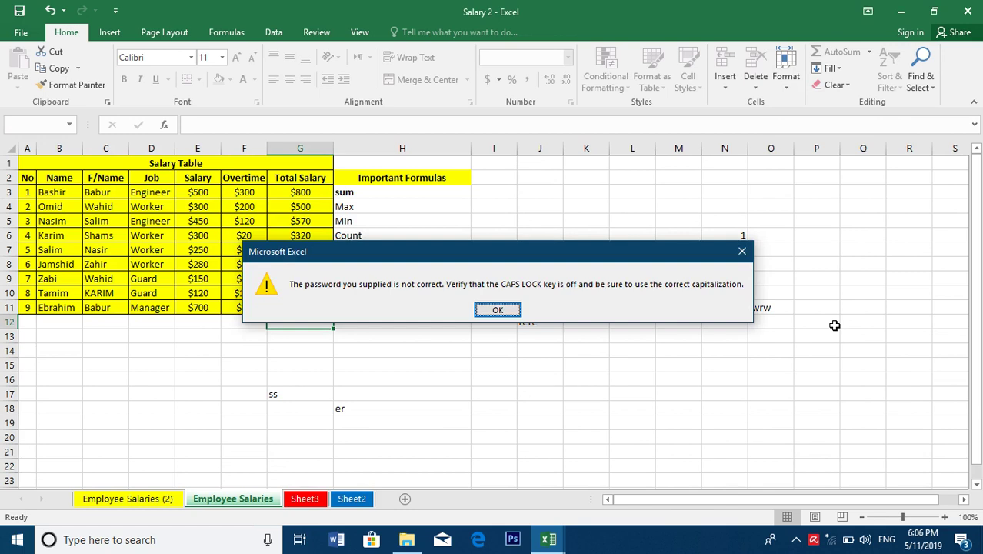
pyautogui.press('Return')
pyautogui.click(786, 76)
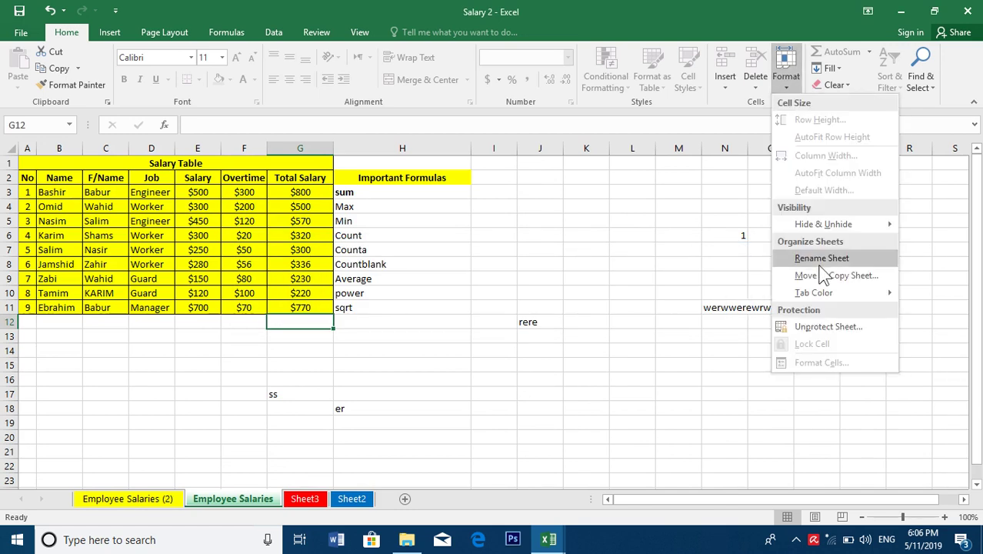
pyautogui.click(823, 339)
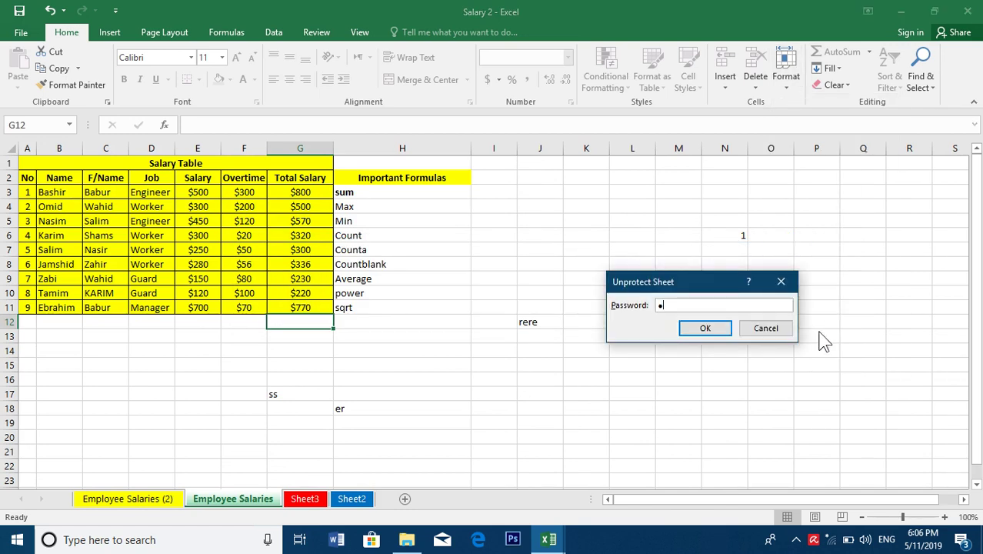
pyautogui.press('Return')
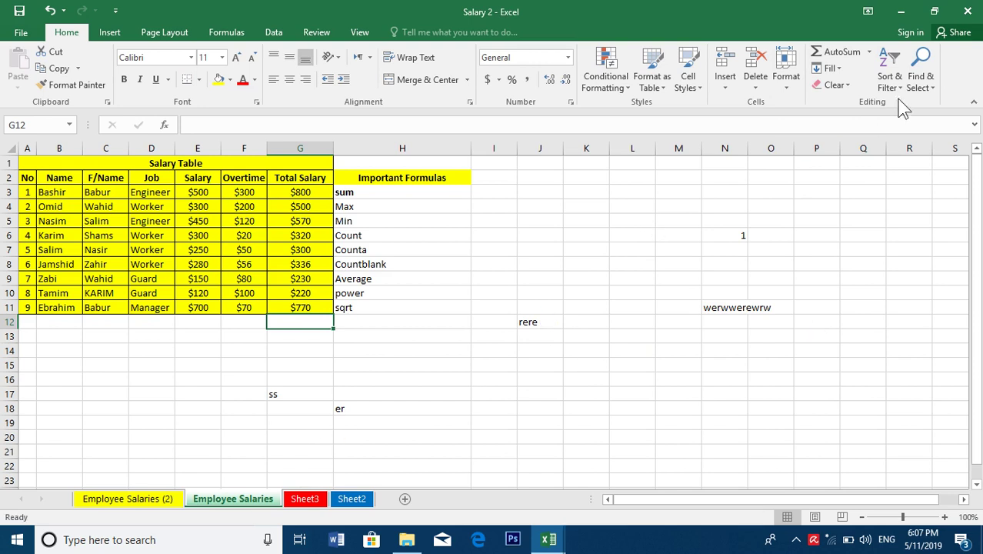
# Enter =SUM(G3:G11) in G12 so the Total Salary grand total reads $4,046
pyautogui.click(869, 51)
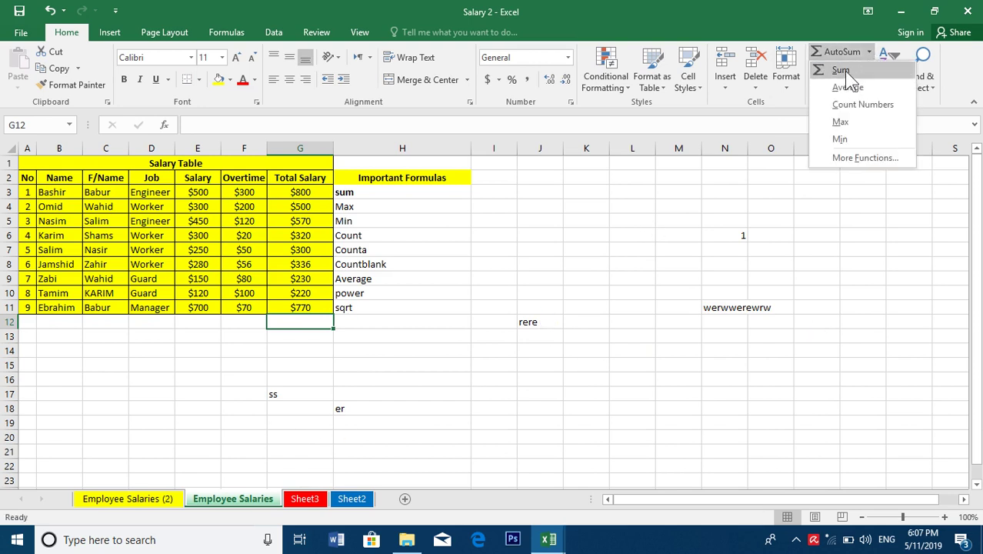
pyautogui.click(844, 71)
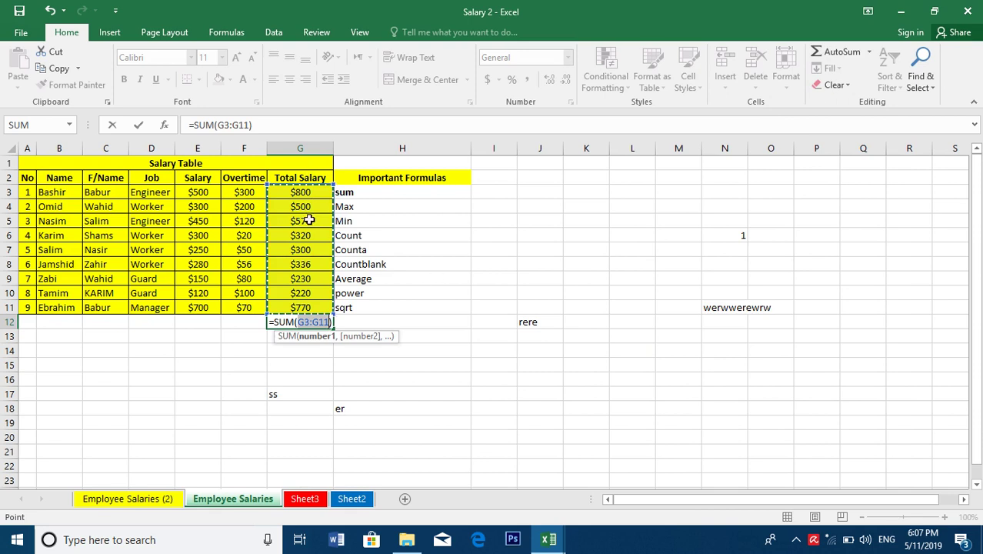
pyautogui.click(497, 368)
pyautogui.press('Return')
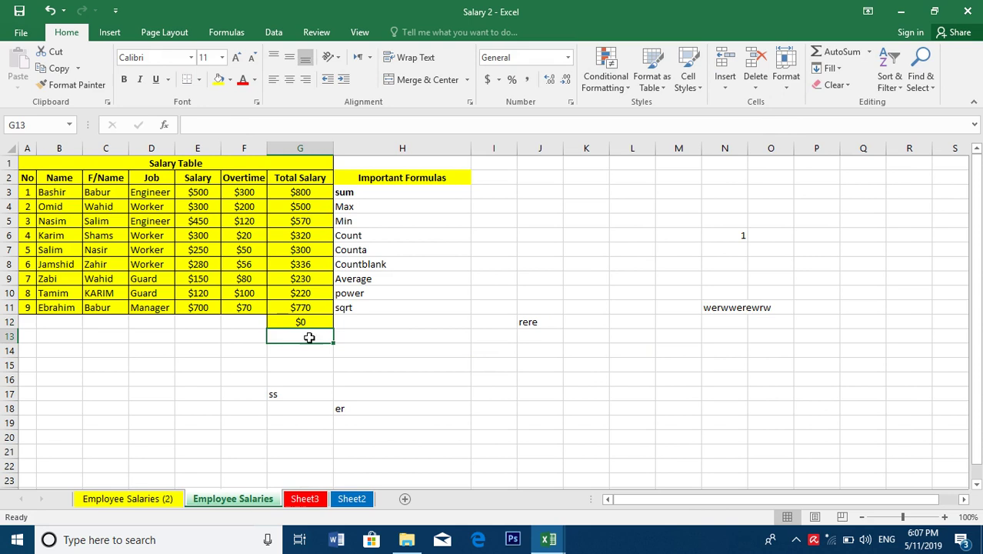
pyautogui.click(307, 322)
pyautogui.doubleClick(306, 321)
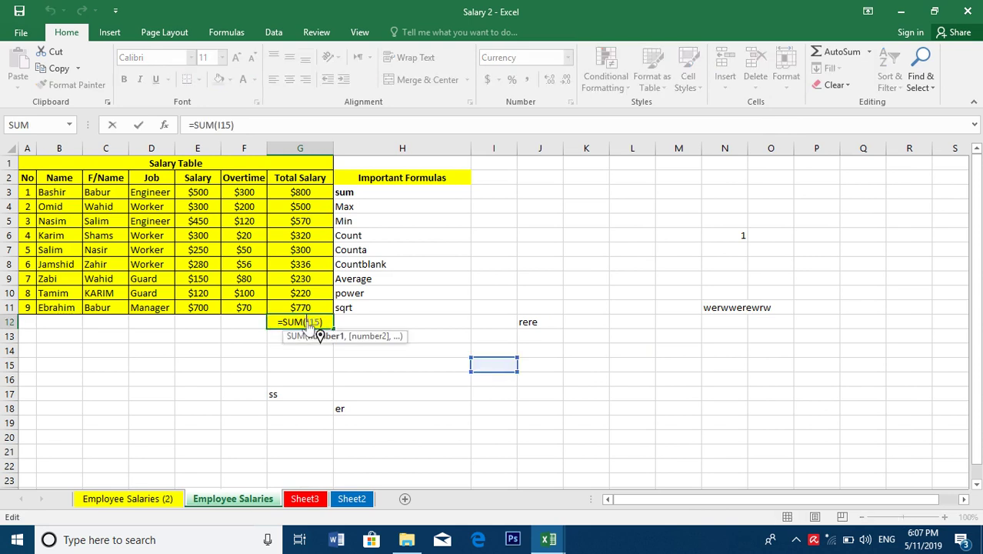
pyautogui.press('Escape')
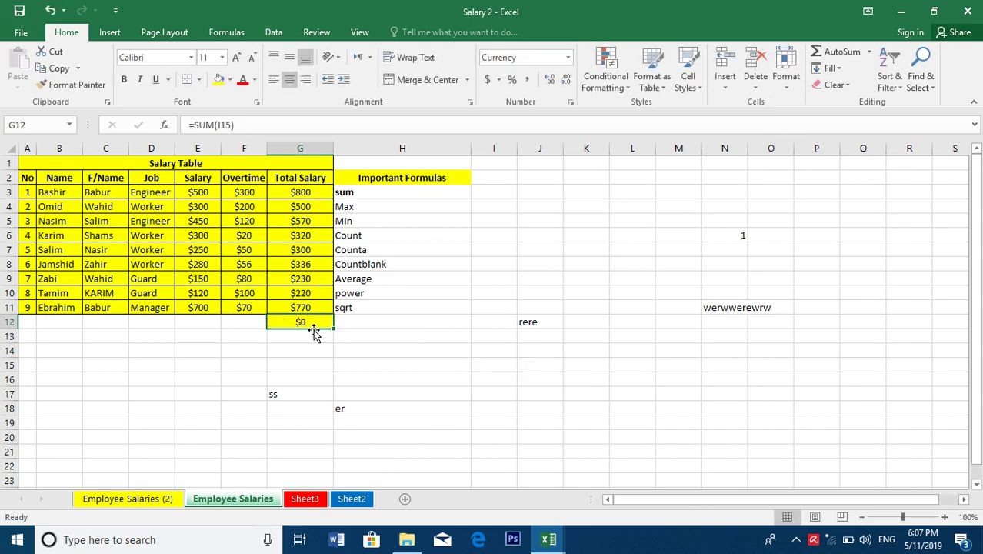
pyautogui.click(844, 54)
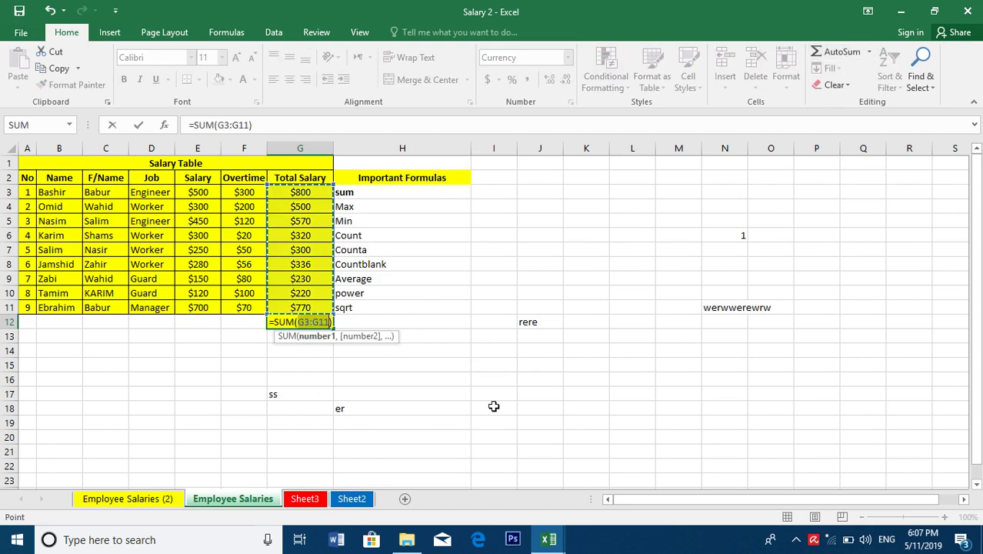
pyautogui.press('Return')
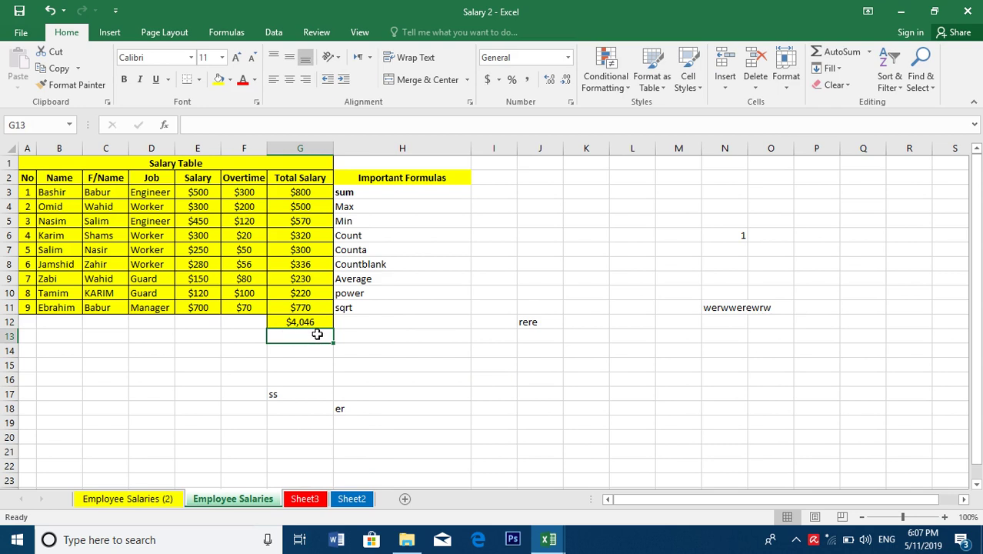
# Add Overtime and Salary totals in F12 and E12, then delete both, keeping G12's $4,046
pyautogui.click(229, 317)
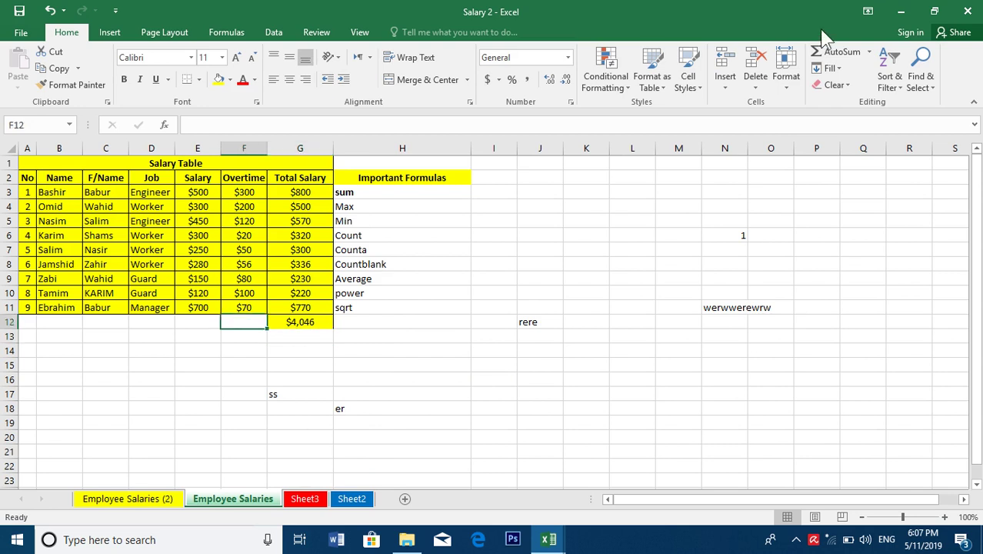
pyautogui.click(869, 51)
pyautogui.click(837, 69)
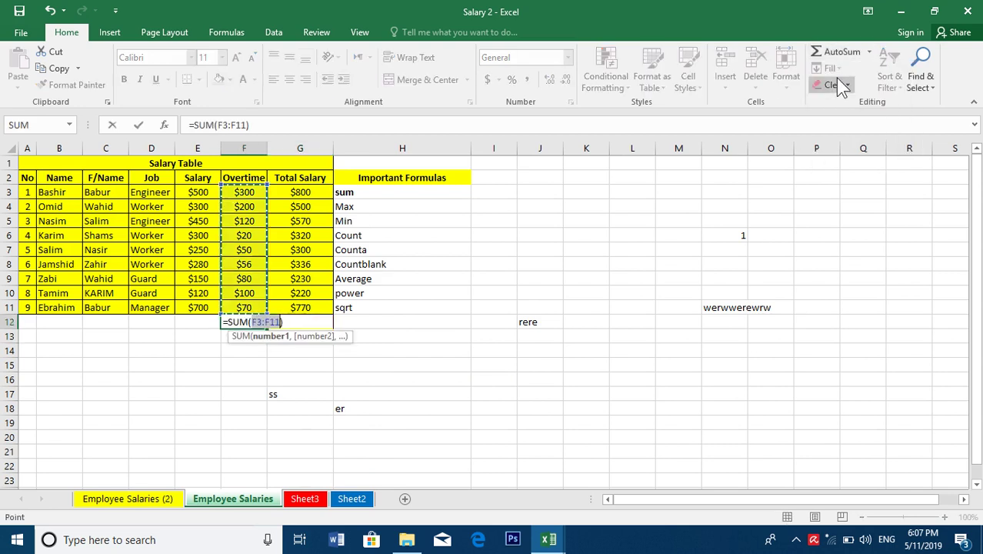
pyautogui.press('Return')
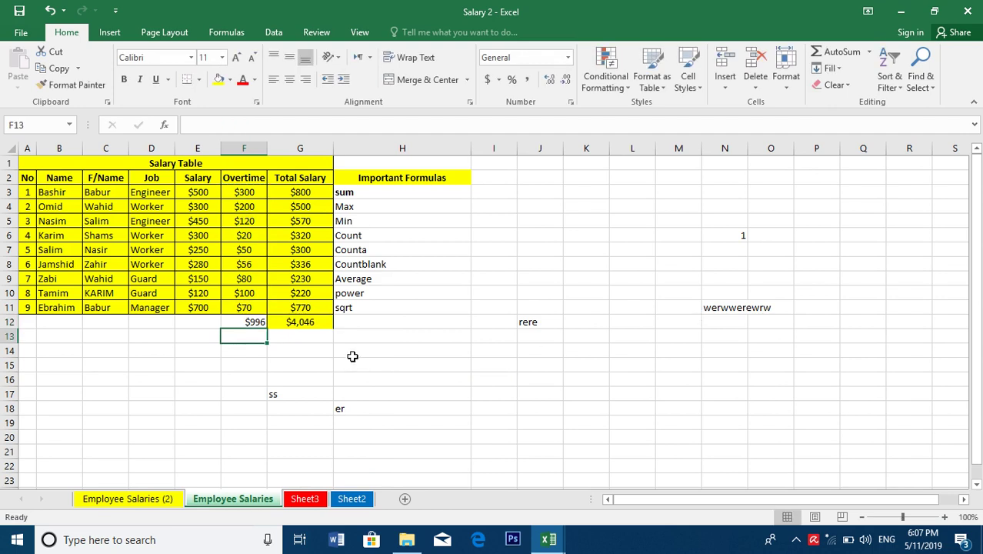
pyautogui.click(213, 318)
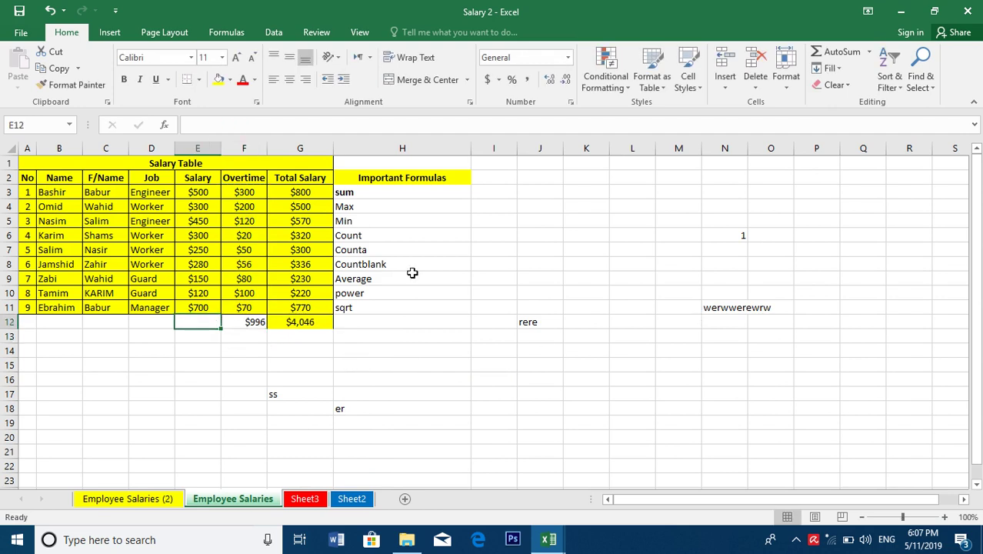
pyautogui.click(869, 52)
pyautogui.click(858, 73)
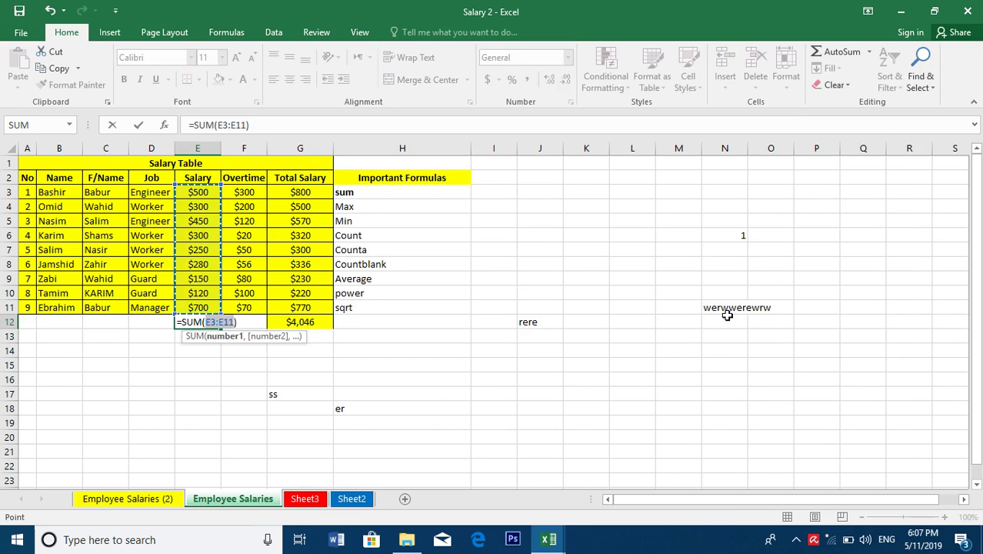
pyautogui.press('Return')
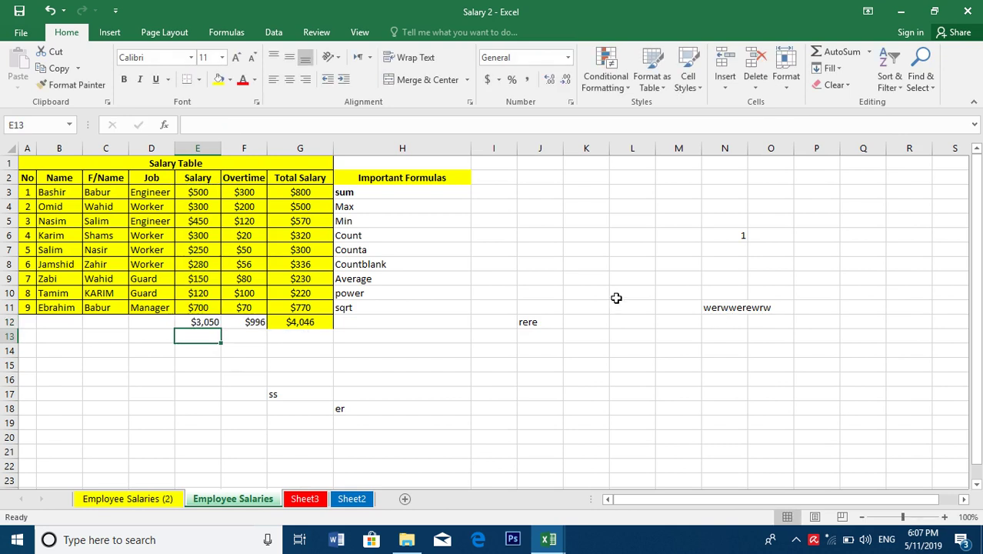
pyautogui.moveTo(192, 323); pyautogui.dragTo(231, 322)
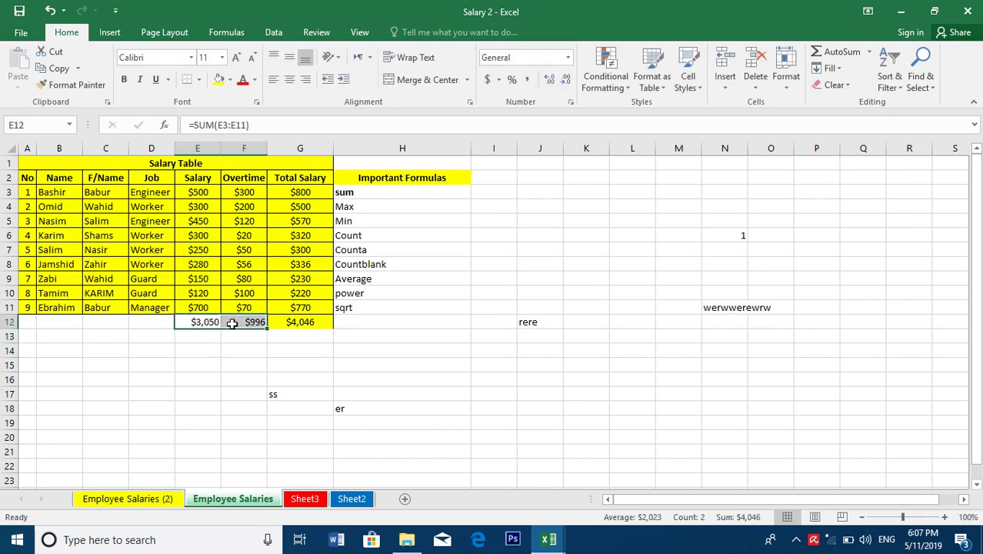
pyautogui.press('Delete')
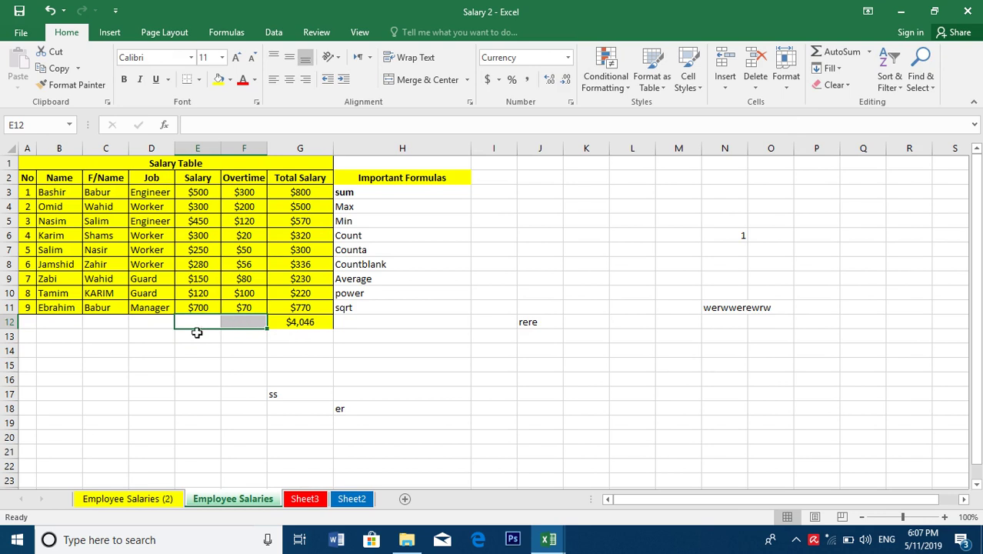
# Put an average of the Salary column in E12, then delete it
pyautogui.click(204, 317)
pyautogui.scroll(-1, 461, 219)
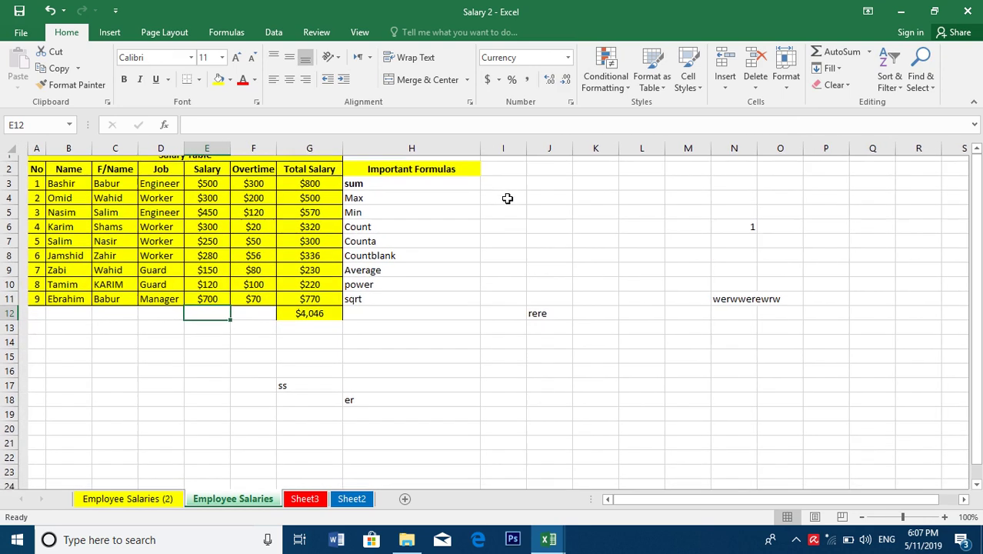
pyautogui.click(869, 51)
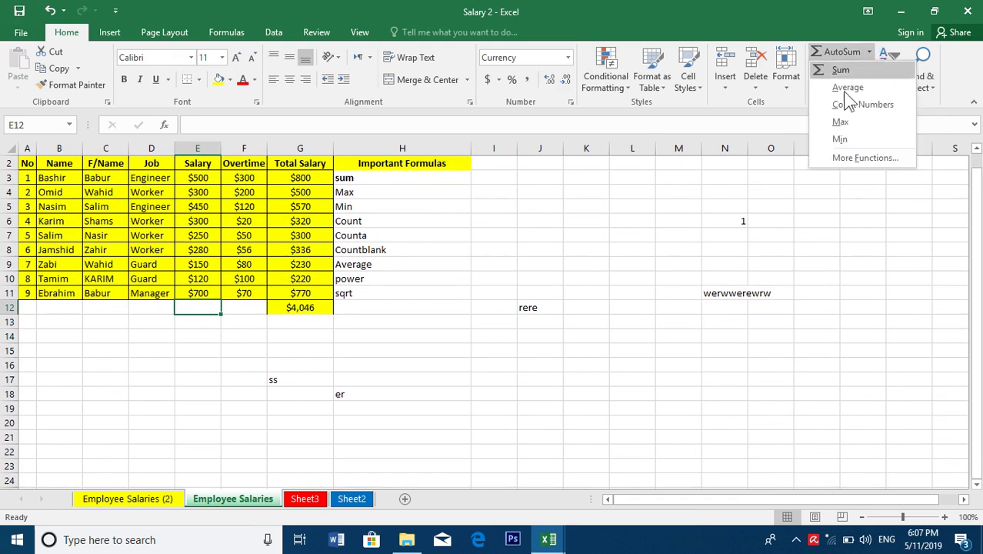
pyautogui.click(843, 89)
pyautogui.press('Return')
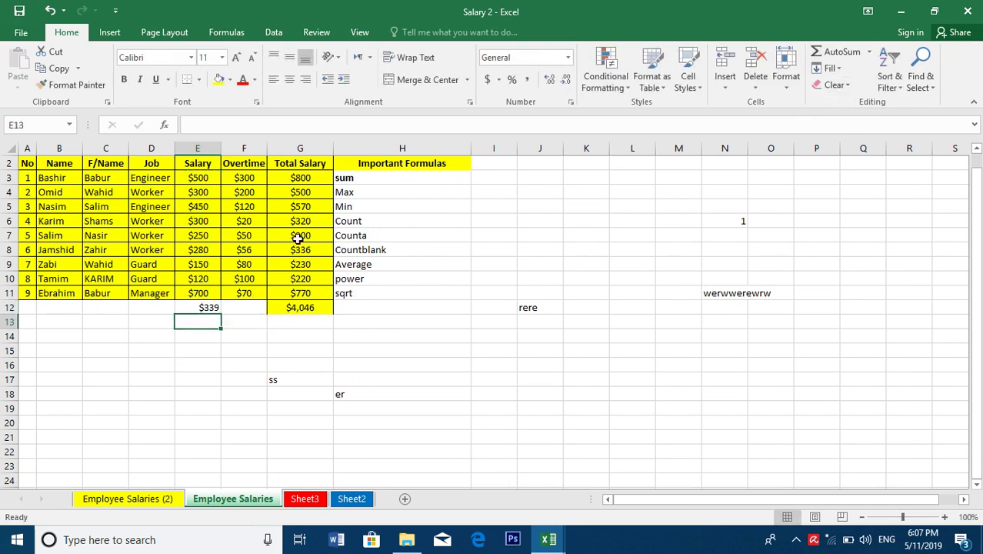
pyautogui.click(206, 308)
pyautogui.press('Delete')
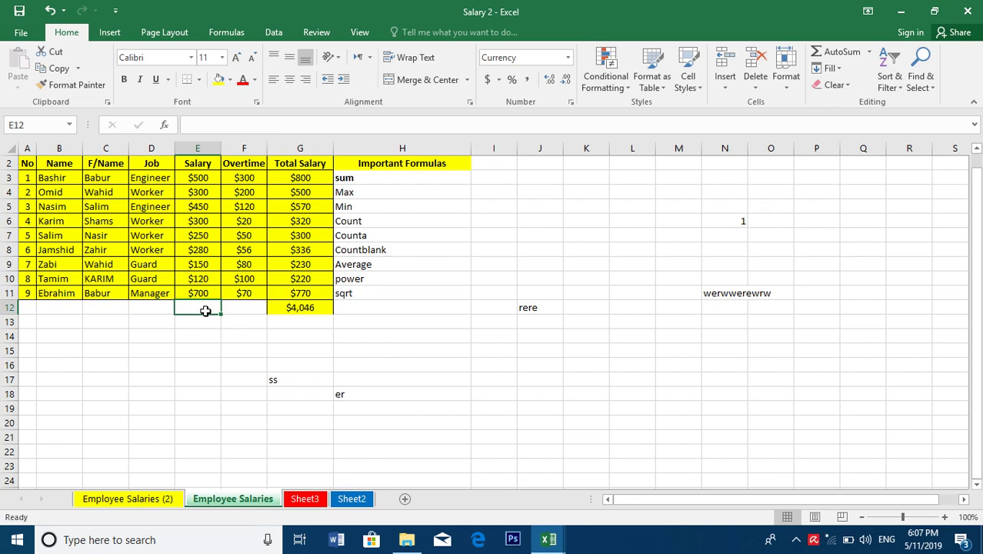
# Count the salary entries in E12, test it by deleting and restoring E7's $250, then clear it
pyautogui.click(869, 52)
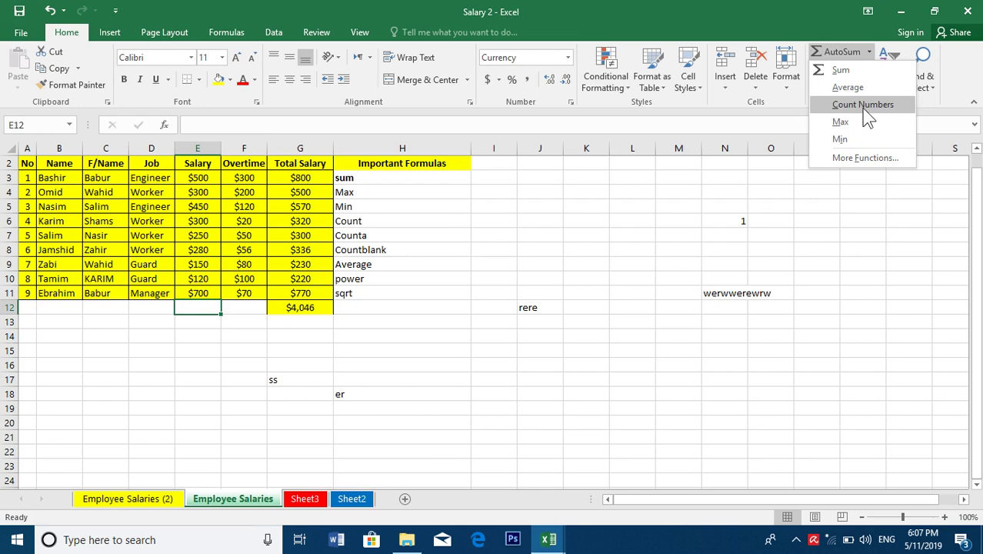
pyautogui.click(864, 107)
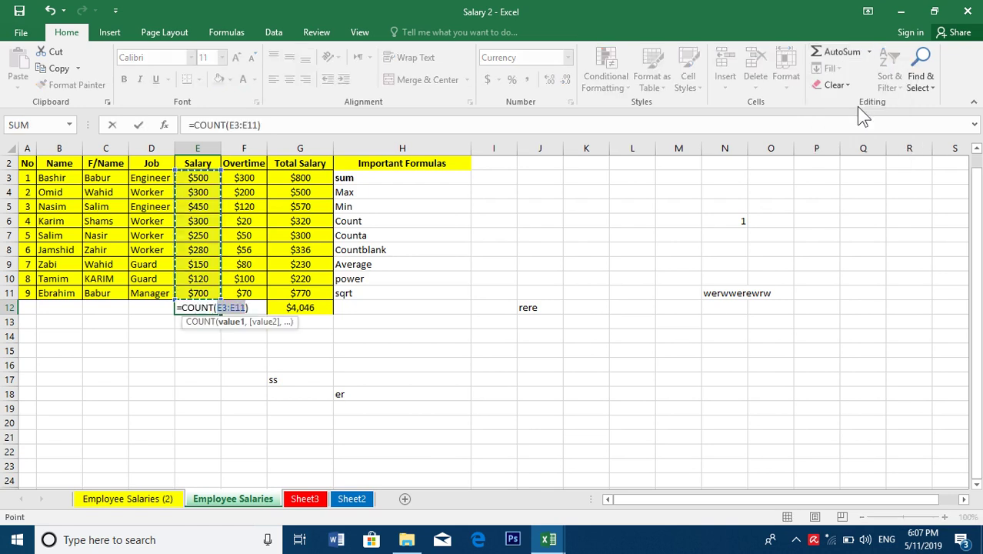
pyautogui.press('Return')
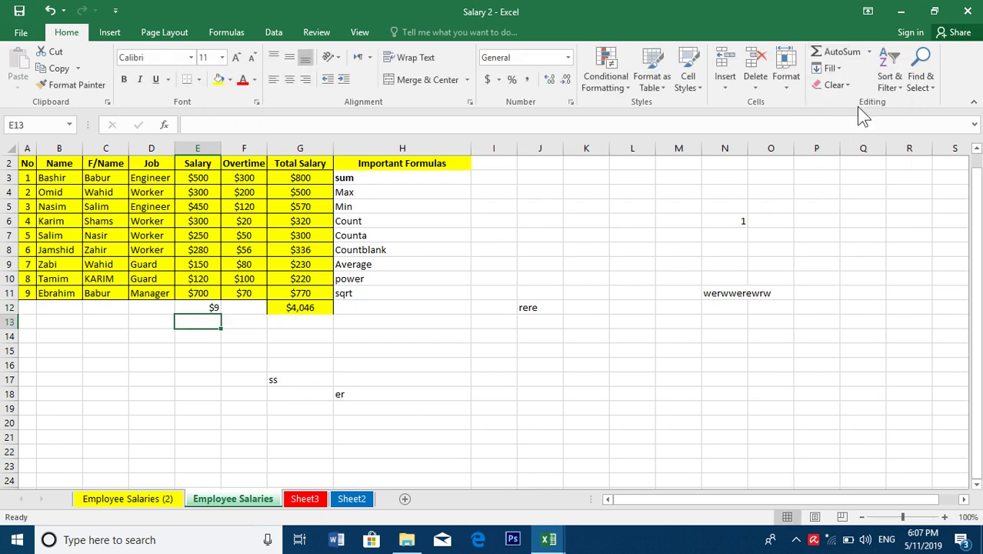
pyautogui.click(210, 235)
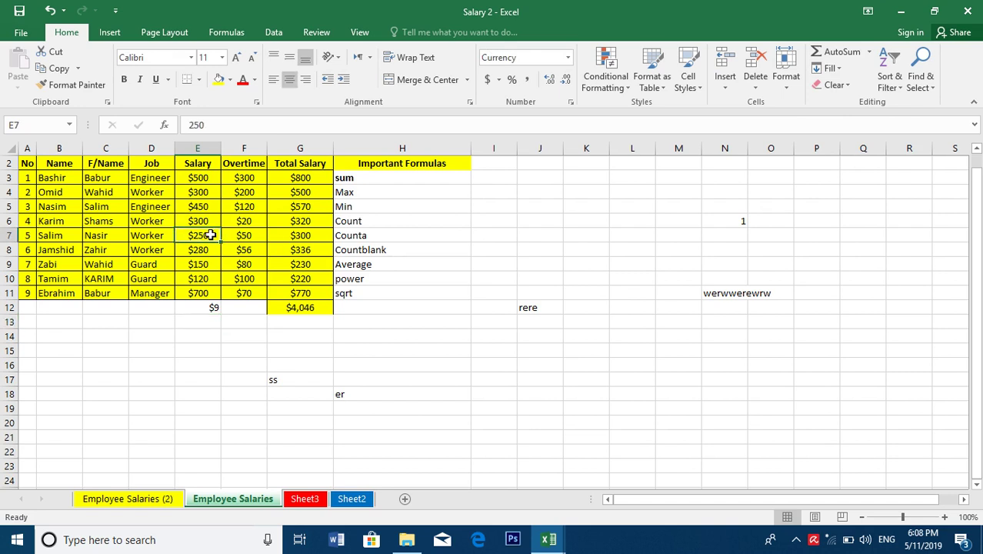
pyautogui.press('Delete')
pyautogui.click(285, 369)
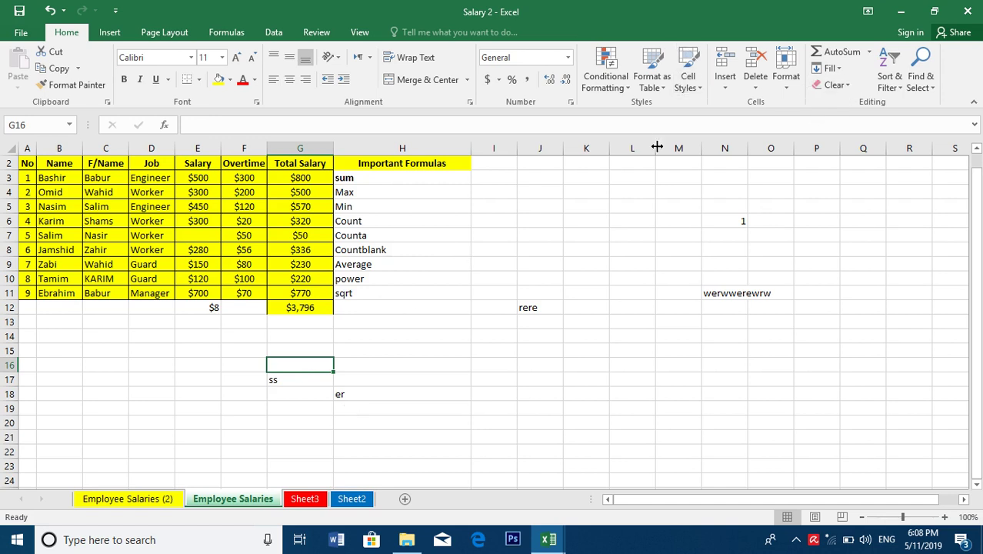
pyautogui.hotkey('ctrl', 'z')
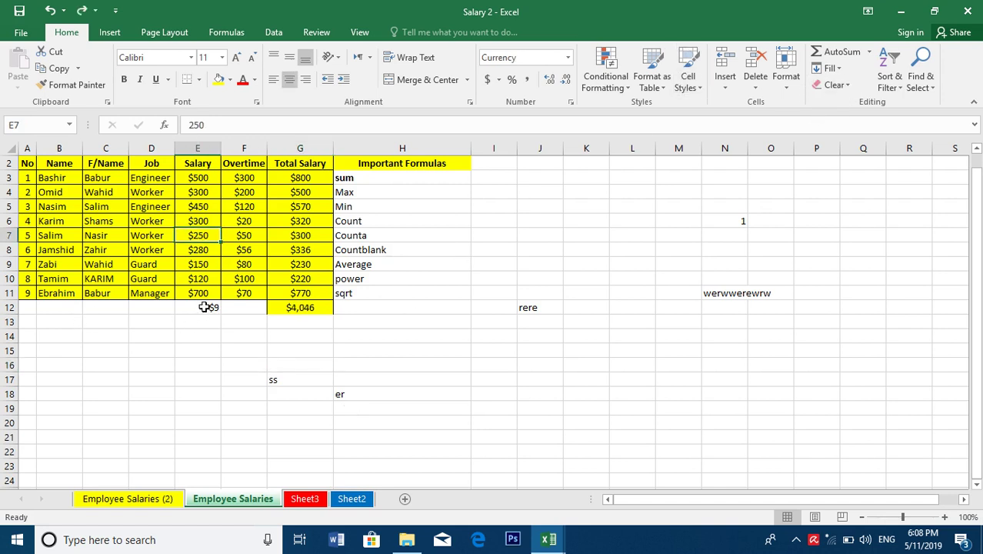
pyautogui.click(204, 306)
pyautogui.press('Delete')
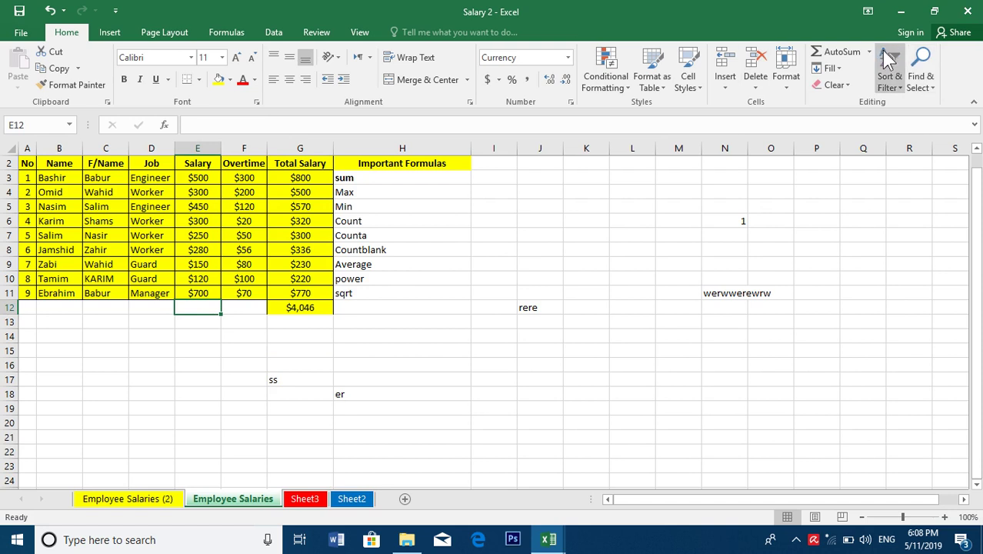
# Show the maximum salary $700 in E12 and the minimum $120 in E13
pyautogui.click(870, 51)
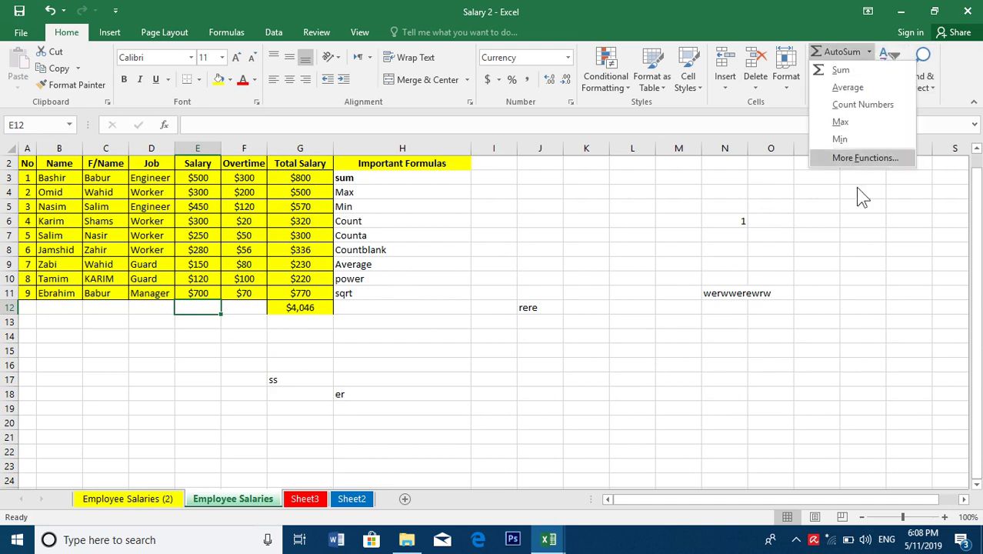
pyautogui.click(846, 124)
pyautogui.press('Return')
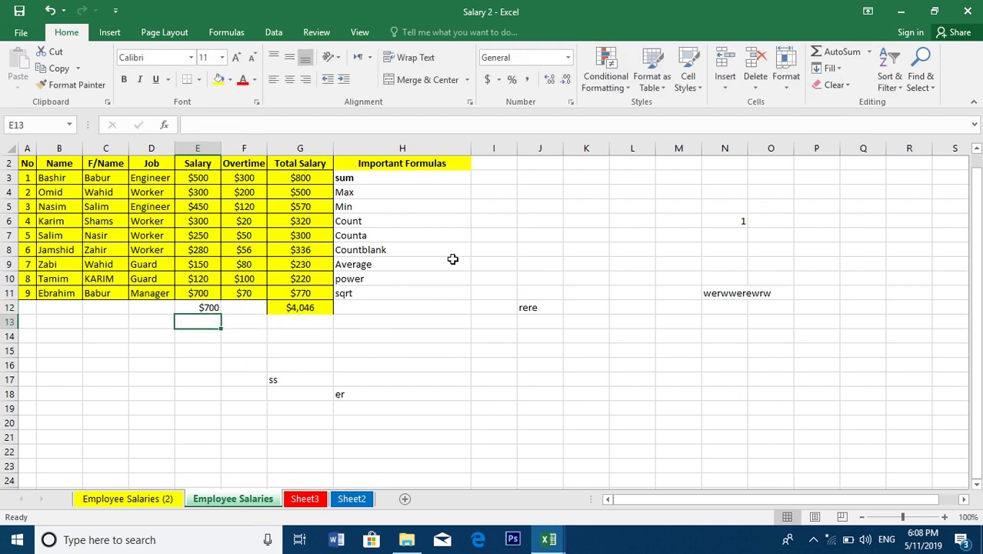
pyautogui.click(870, 52)
pyautogui.click(846, 137)
pyautogui.press('Return')
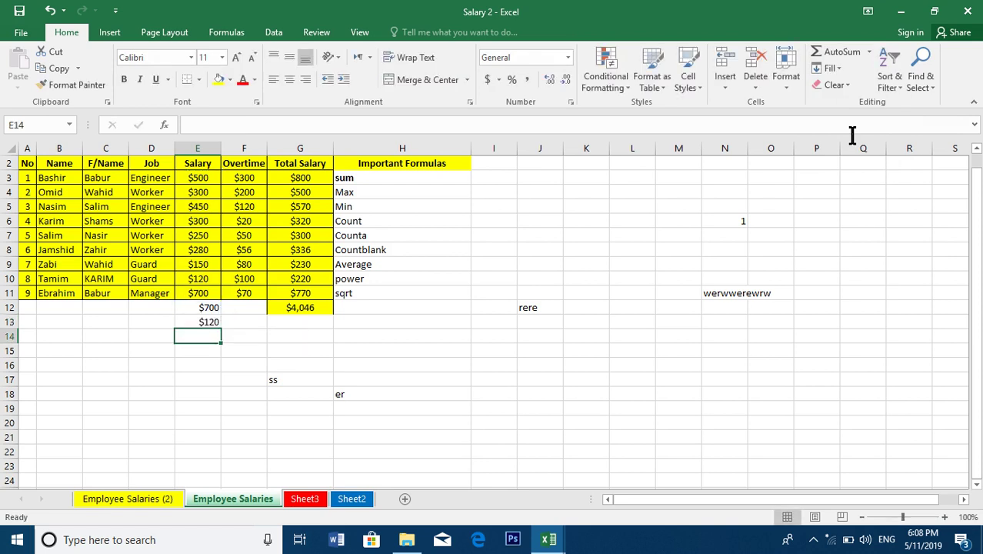
# Open and dismiss the AutoSum and Fill drop-down lists without choosing anything
pyautogui.click(869, 51)
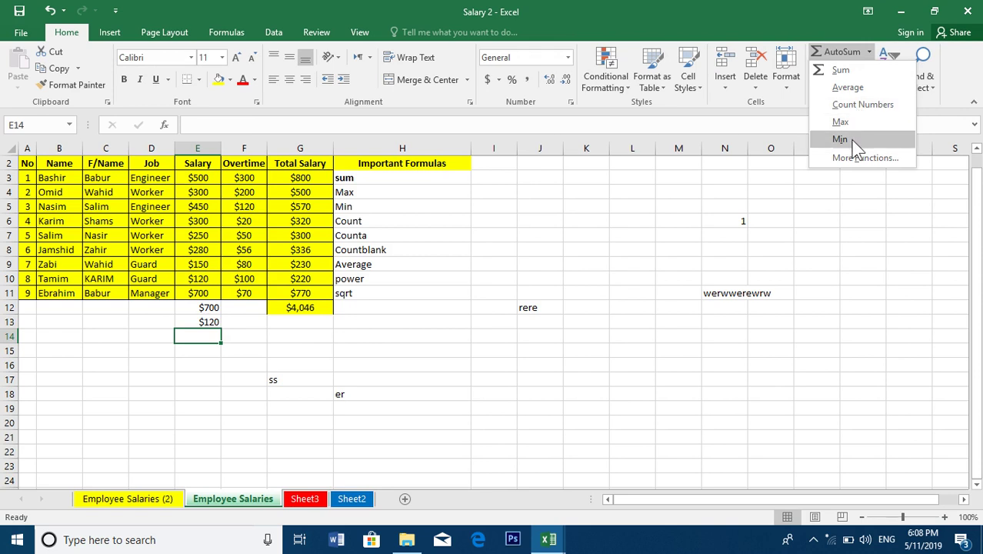
pyautogui.click(687, 307)
pyautogui.click(834, 69)
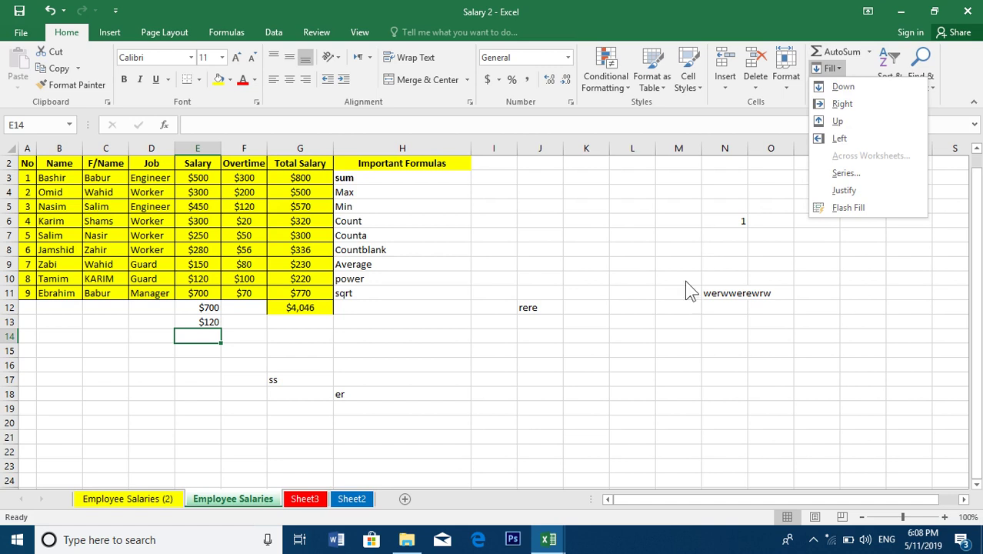
pyautogui.click(616, 369)
# Type book in L15 and fill it down through L21
pyautogui.click(607, 348)
pyautogui.click(630, 352)
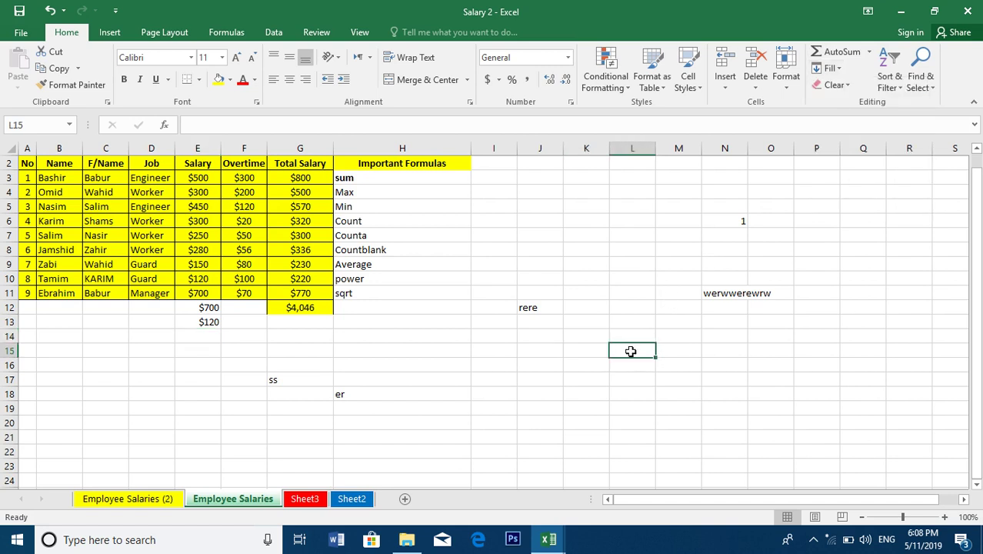
pyautogui.write('b')
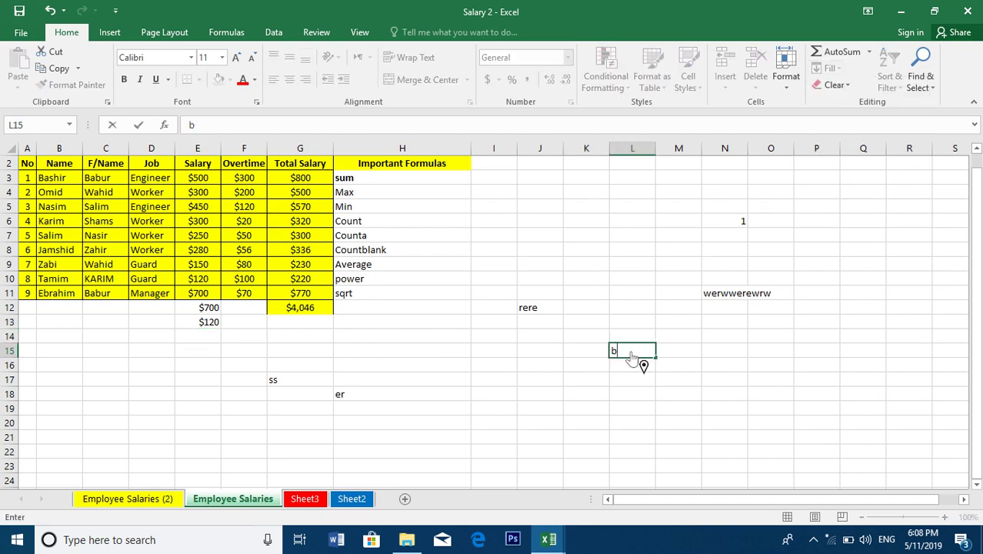
pyautogui.write('book')
pyautogui.press('Return')
pyautogui.moveTo(624, 348); pyautogui.dragTo(632, 437)
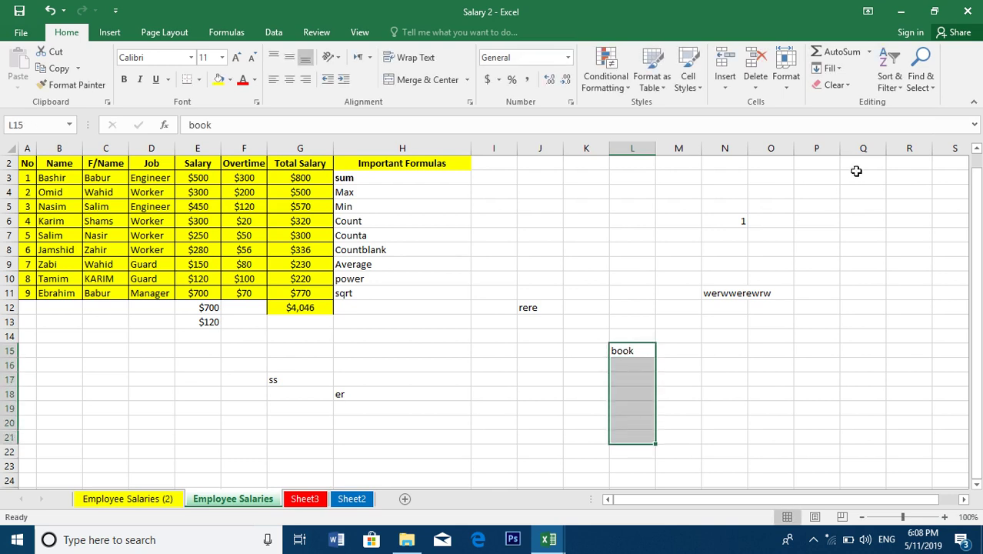
pyautogui.click(829, 67)
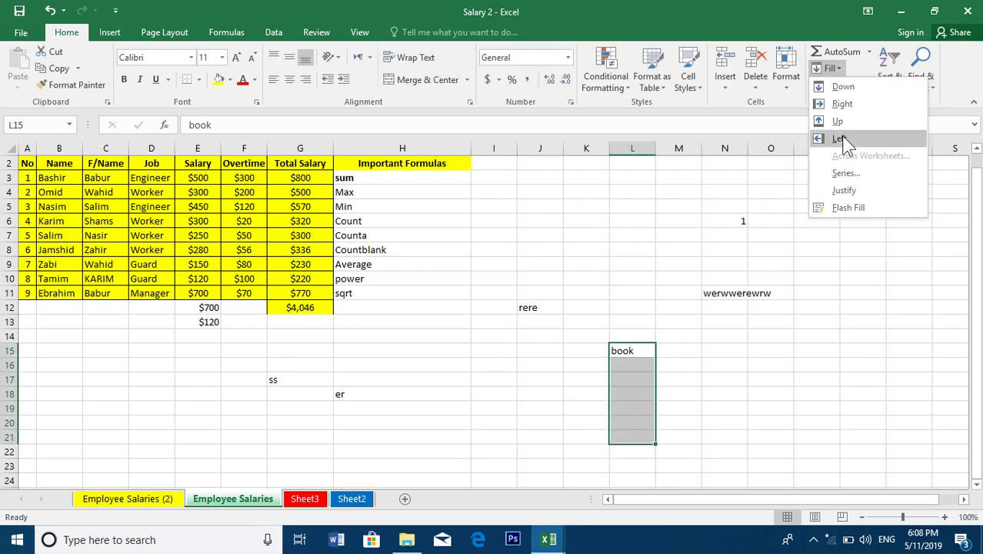
pyautogui.click(842, 86)
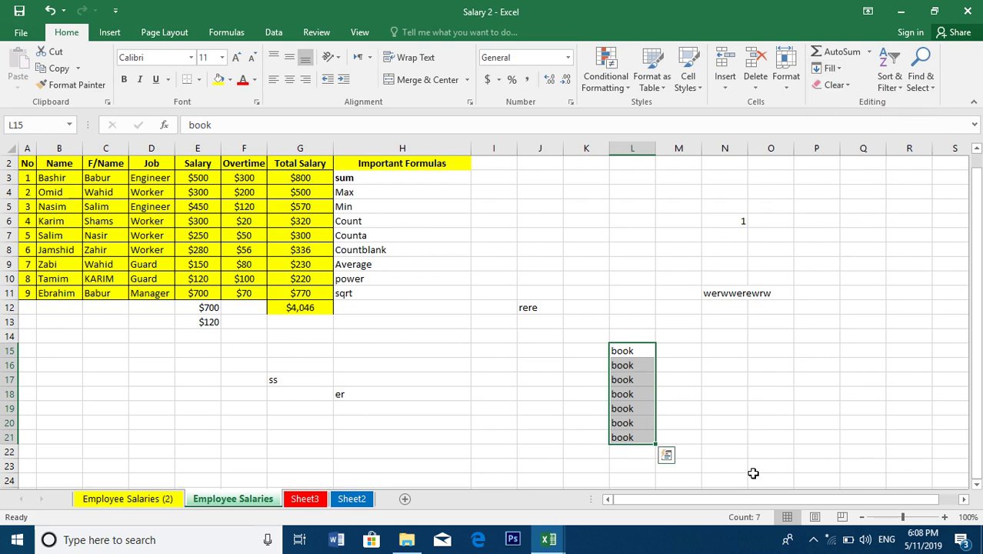
# Fill book right across L15:P20 to column P
pyautogui.click(834, 67)
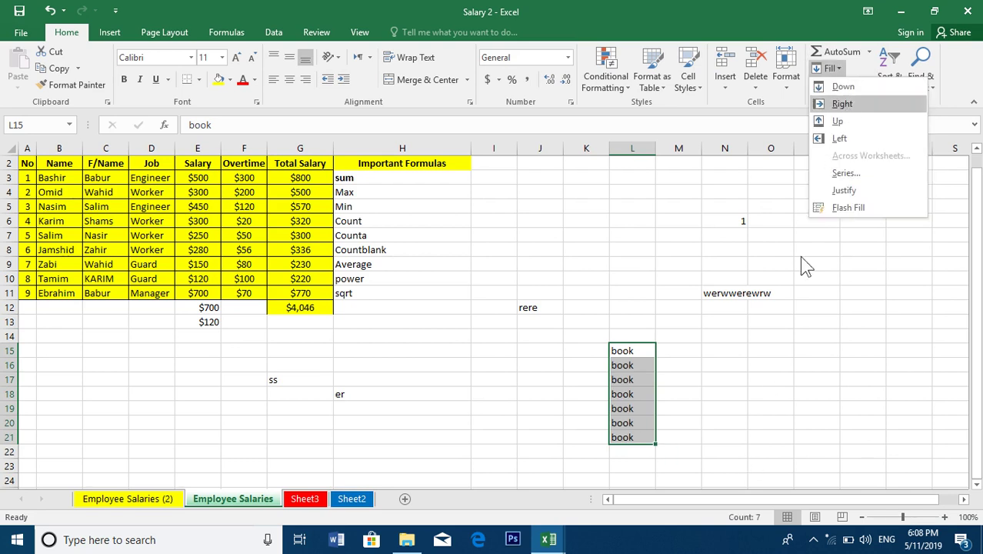
pyautogui.click(776, 358)
pyautogui.moveTo(642, 354); pyautogui.dragTo(810, 416)
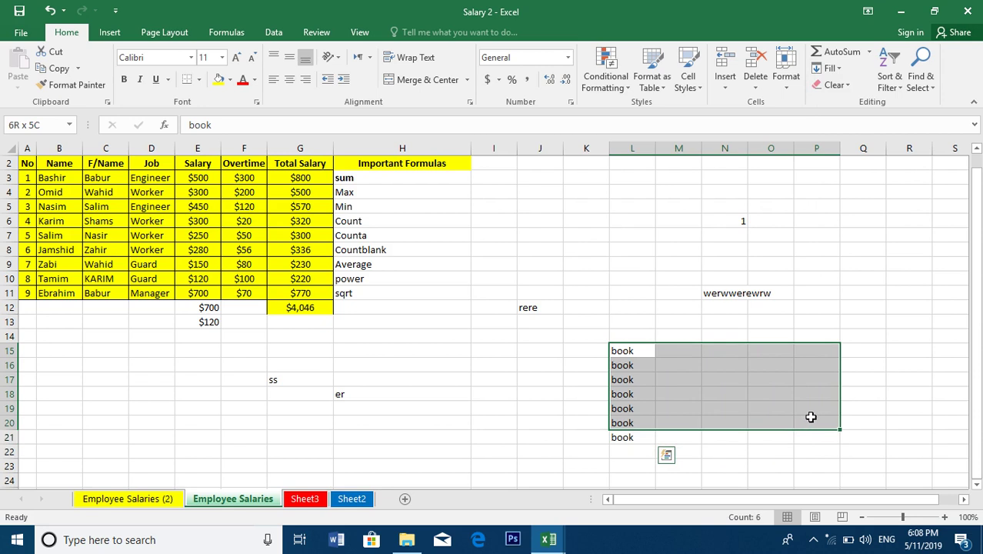
pyautogui.click(834, 67)
pyautogui.click(849, 110)
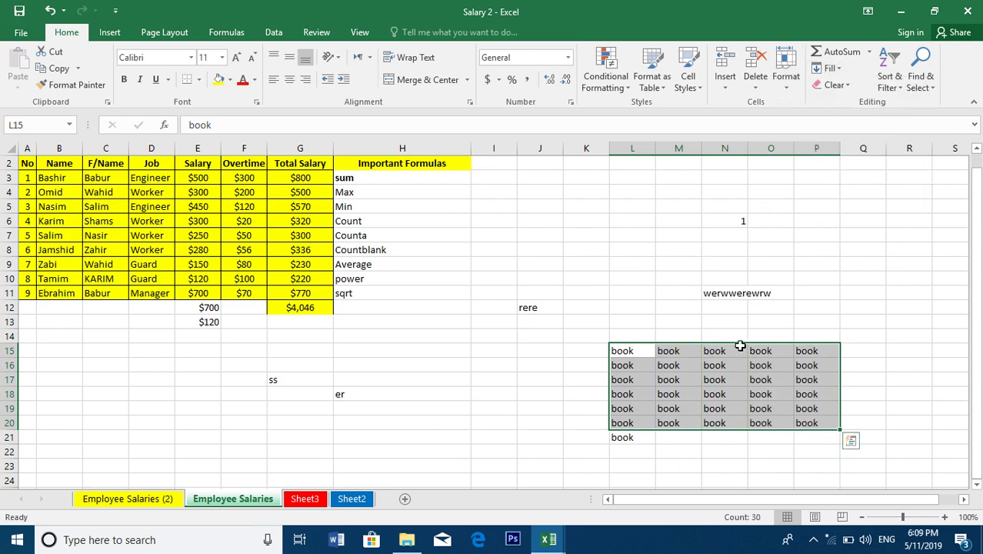
# Fill book upward over L7:P15, replacing werwwerewrw in N10
pyautogui.moveTo(829, 354); pyautogui.dragTo(634, 237)
pyautogui.click(831, 68)
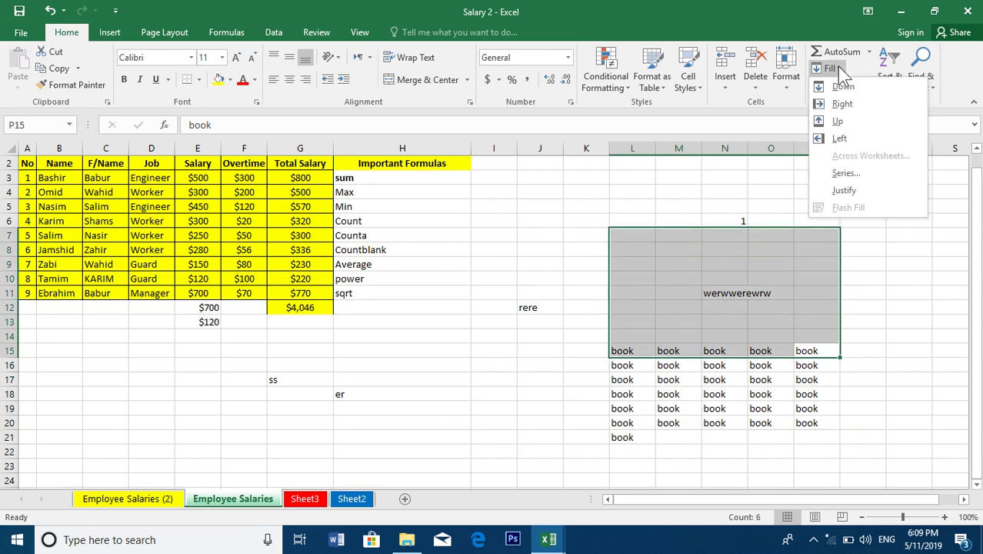
pyautogui.click(838, 121)
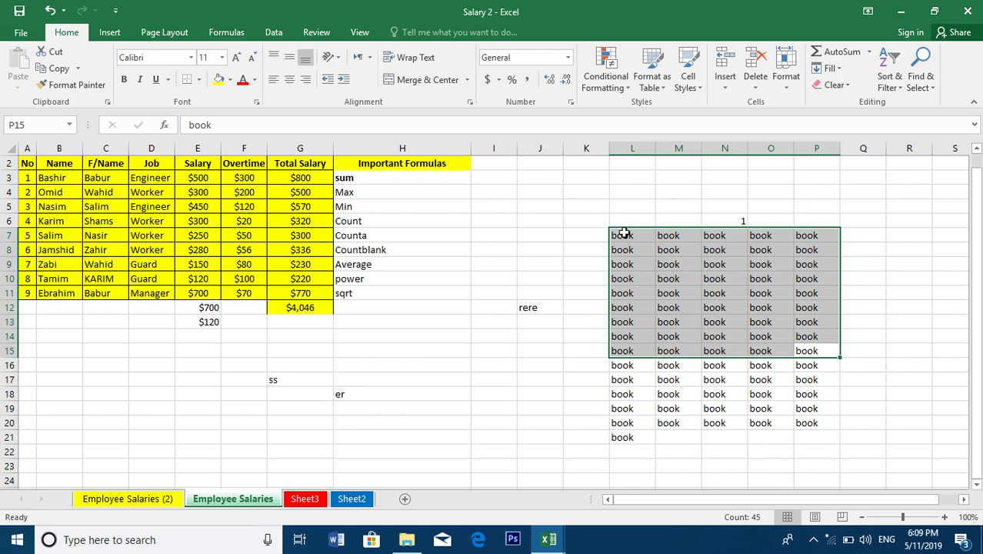
pyautogui.moveTo(625, 235); pyautogui.dragTo(508, 373)
pyautogui.moveTo(421, 337); pyautogui.dragTo(328, 438)
# Enter jkhk into every cell of C15:F22 at once with Ctrl+Enter
pyautogui.hotkey('ctrl', 'q')
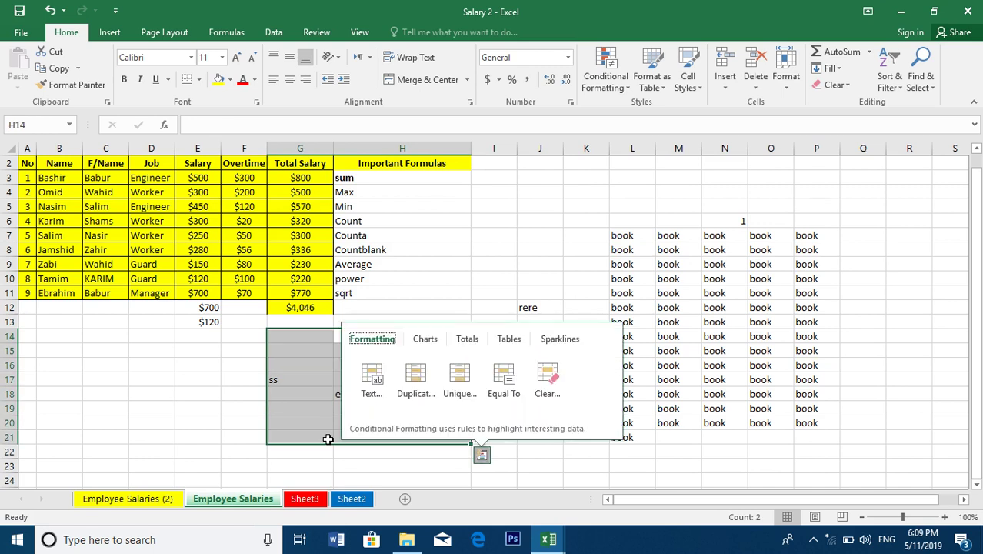
pyautogui.click(127, 408)
pyautogui.moveTo(115, 350); pyautogui.dragTo(254, 448)
pyautogui.write('jkhk')
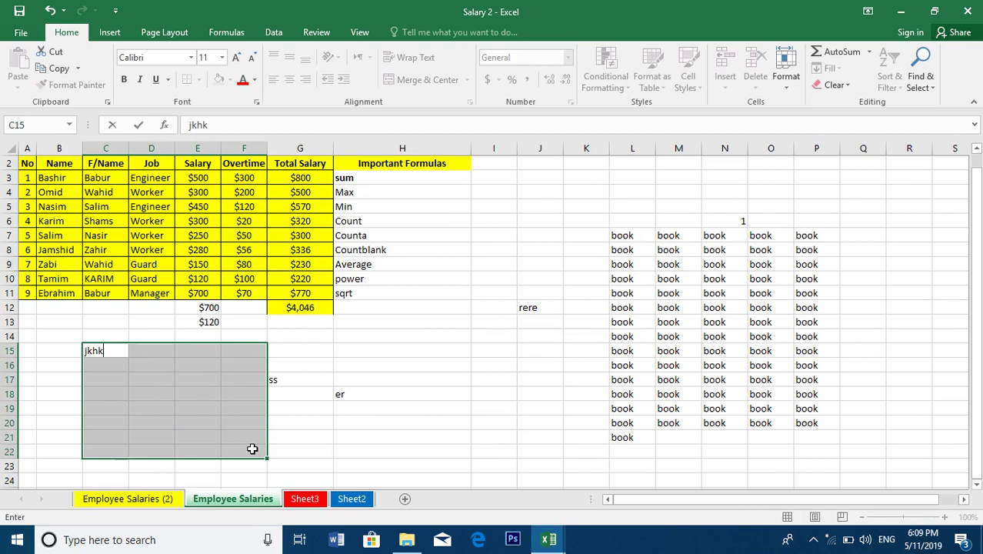
pyautogui.hotkey('ctrl', 'Return')
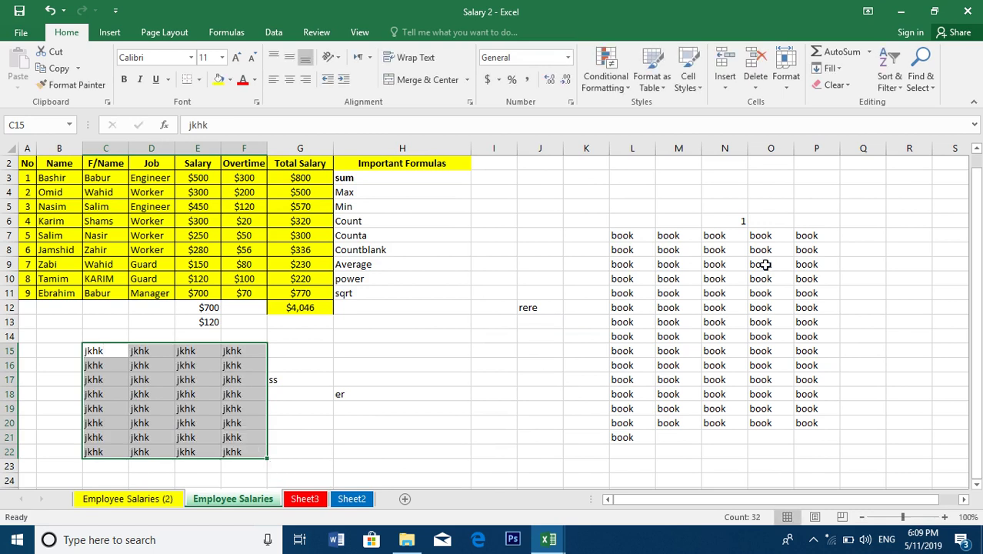
# Fill book leftward from column L into I7:K18, replacing rere
pyautogui.moveTo(627, 236); pyautogui.dragTo(499, 392)
pyautogui.click(829, 68)
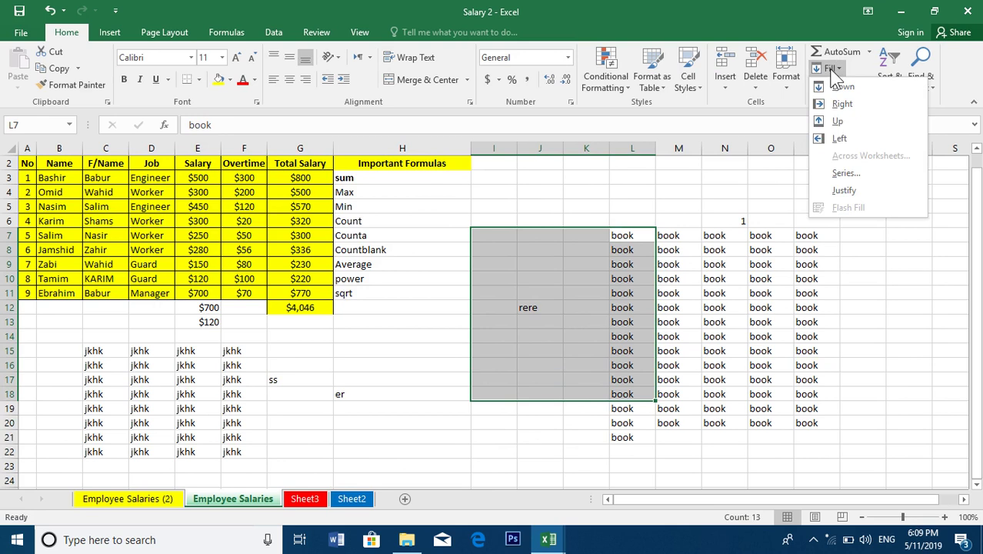
pyautogui.click(844, 143)
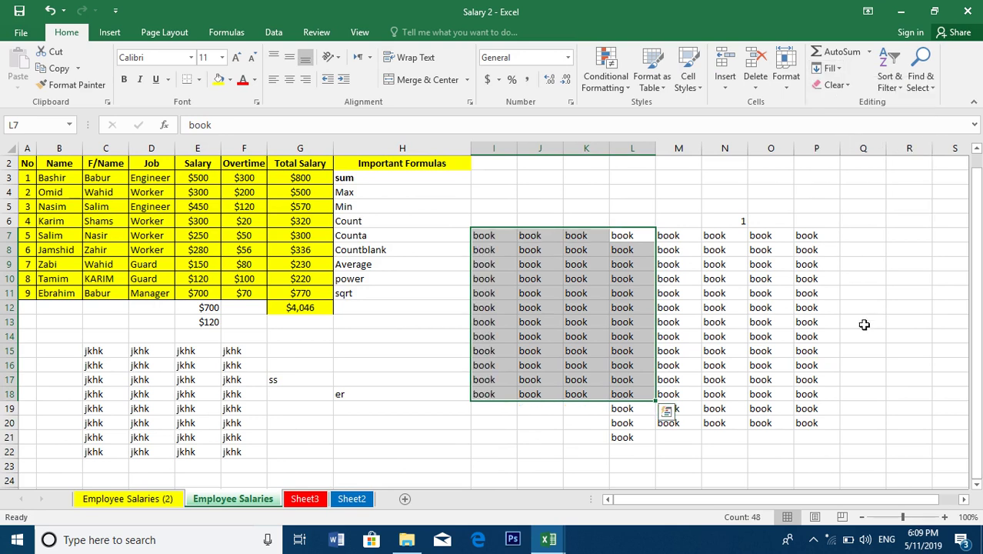
pyautogui.click(739, 248)
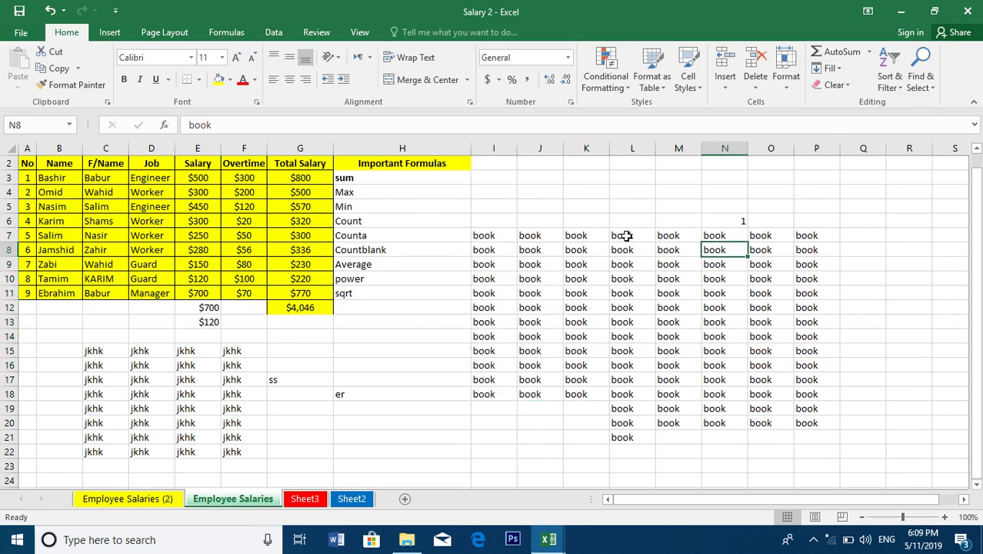
pyautogui.click(830, 68)
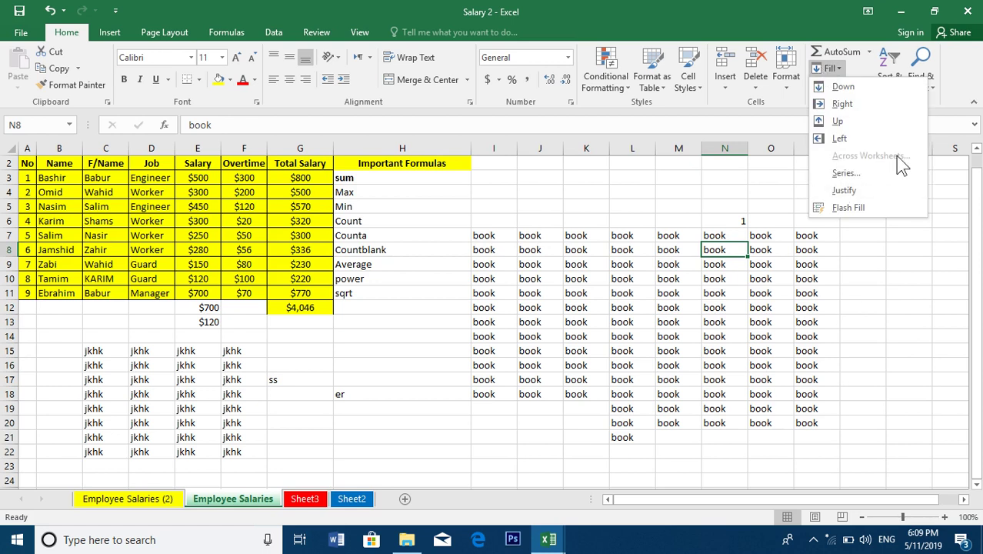
pyautogui.click(666, 373)
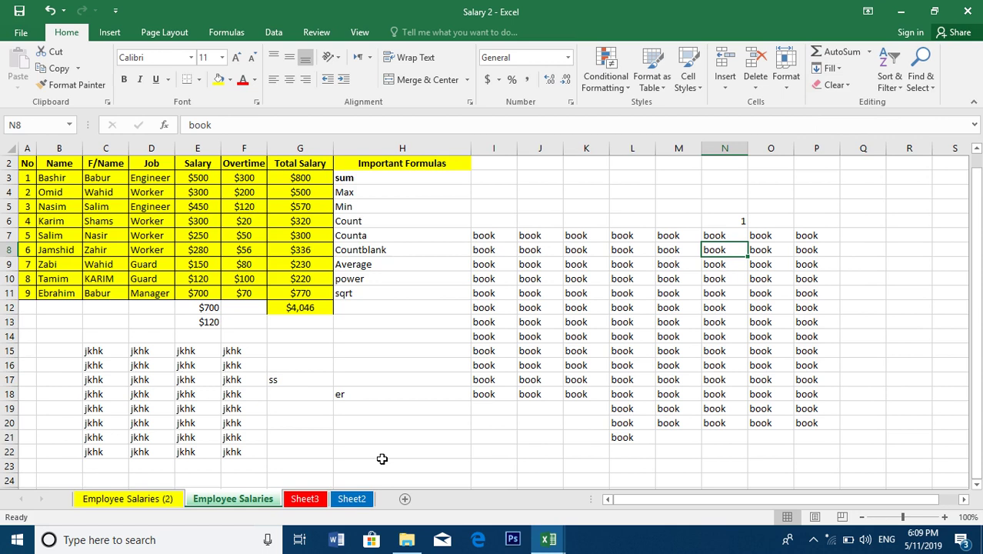
# Check that Sheet3 and Sheet2 are empty, then select the salary table A2:G11
pyautogui.click(298, 501)
pyautogui.click(353, 509)
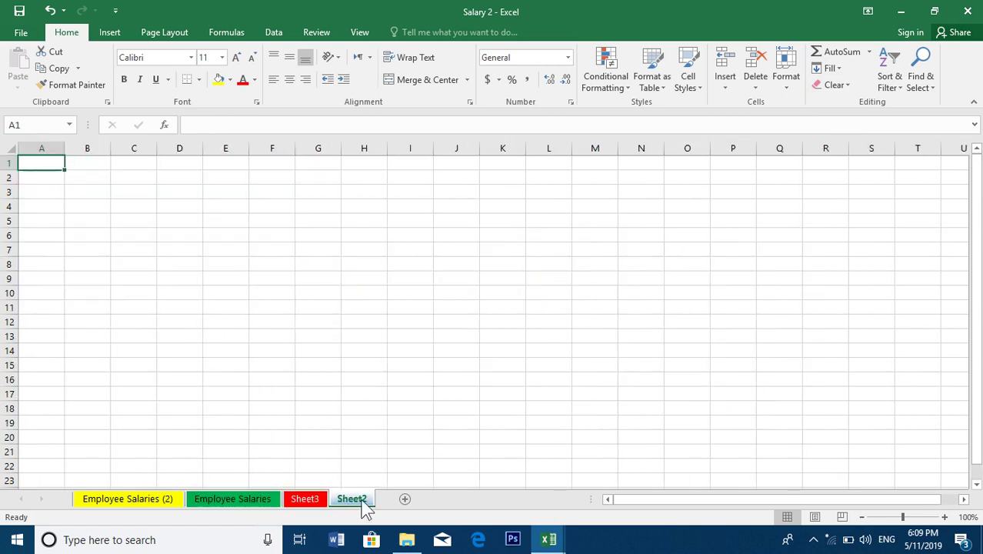
pyautogui.click(218, 505)
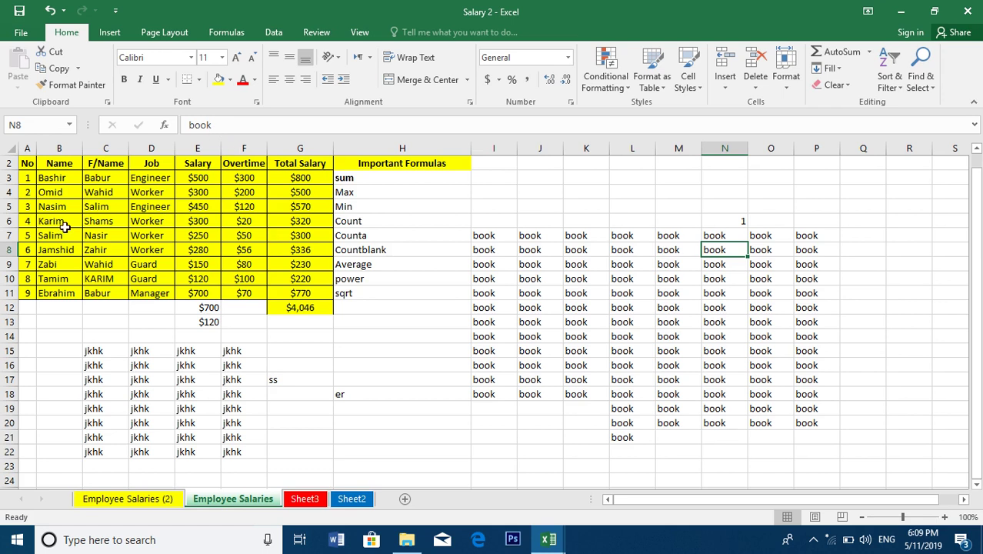
pyautogui.moveTo(26, 162); pyautogui.dragTo(305, 296)
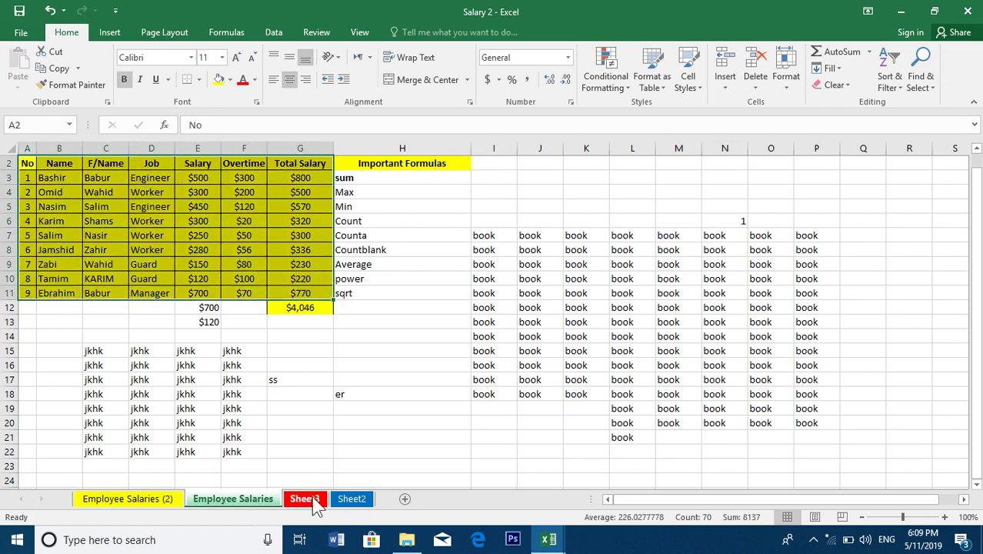
# Group Sheet3 and Sheet2 and fill the table across worksheets with All
pyautogui.keyDown('ctrl'); pyautogui.click(306, 500); pyautogui.keyUp('ctrl')
pyautogui.keyDown('ctrl'); pyautogui.click(348, 500); pyautogui.keyUp('ctrl')
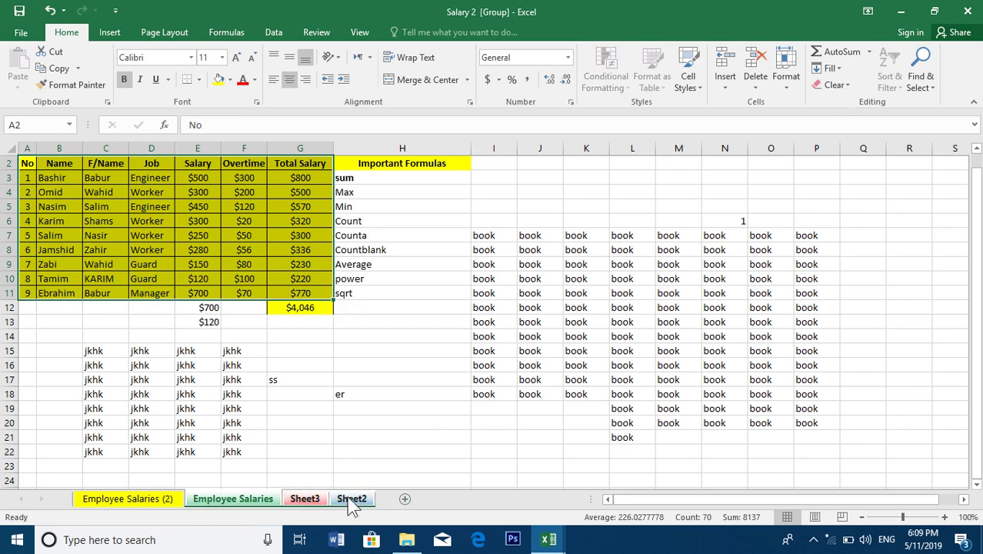
pyautogui.click(830, 68)
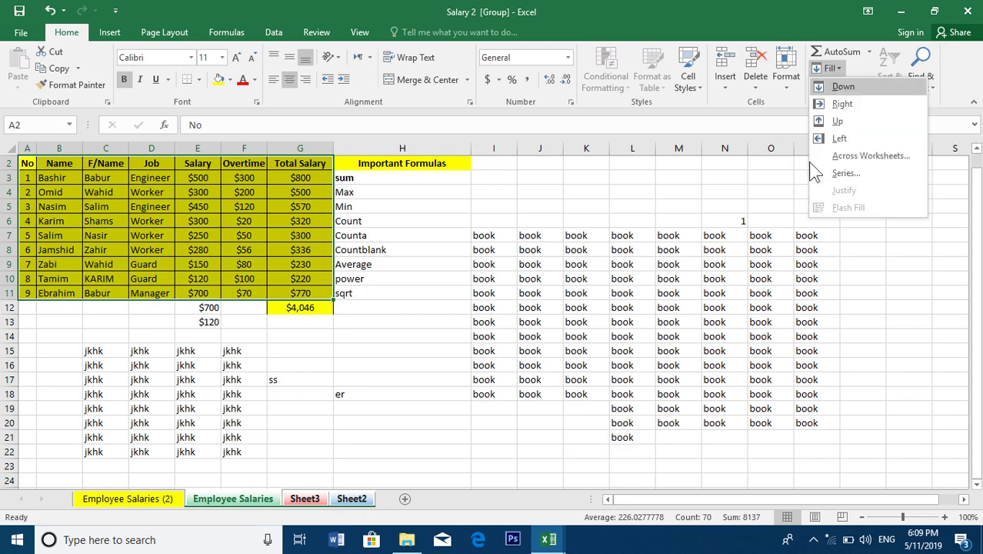
pyautogui.click(875, 160)
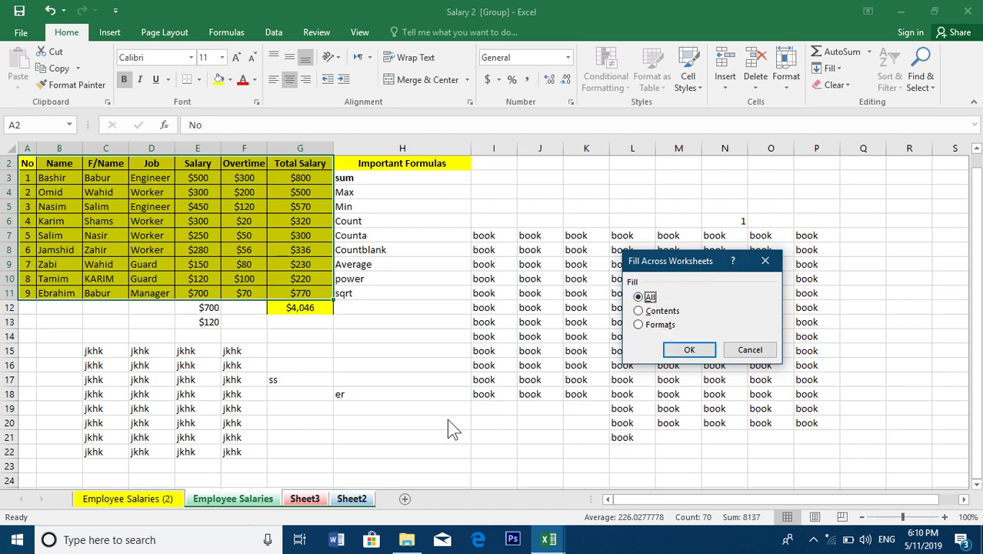
pyautogui.click(687, 348)
# Inspect the copied salary table on Sheet3 and Sheet2
pyautogui.click(319, 463)
pyautogui.click(313, 498)
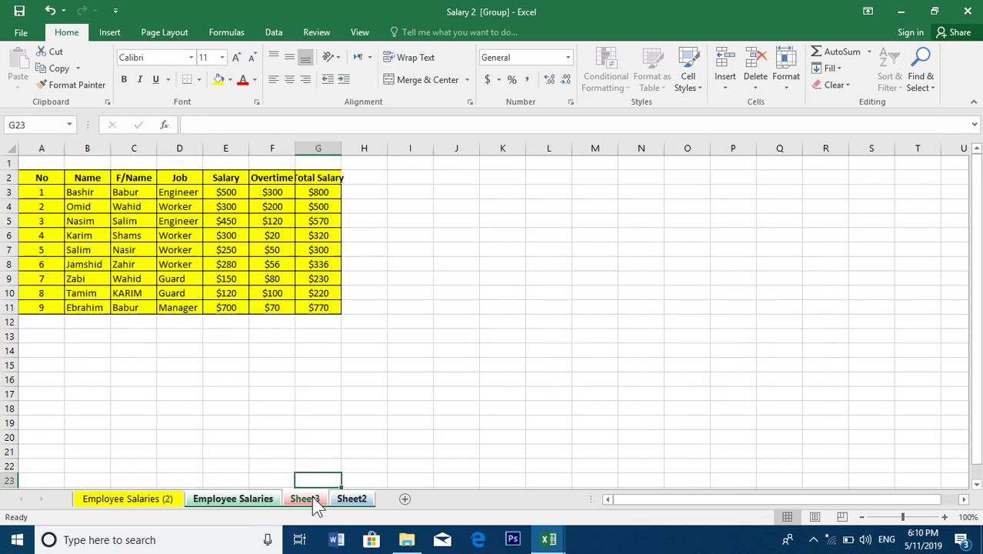
pyautogui.click(352, 499)
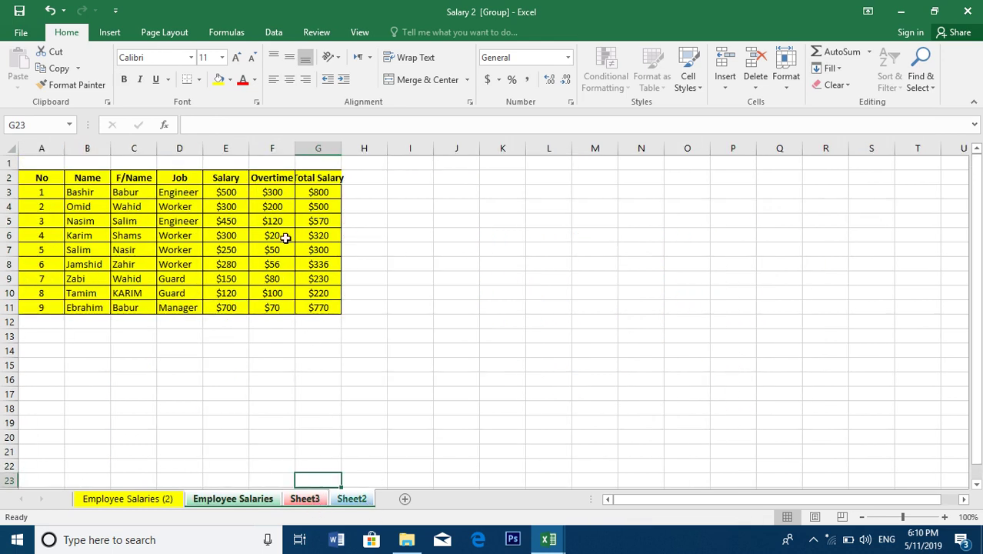
pyautogui.click(260, 502)
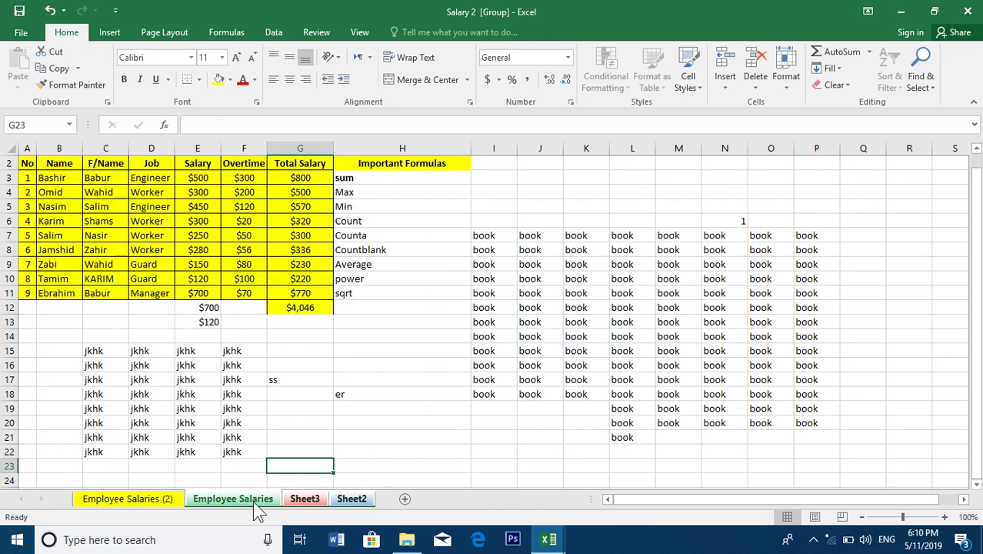
pyautogui.click(304, 500)
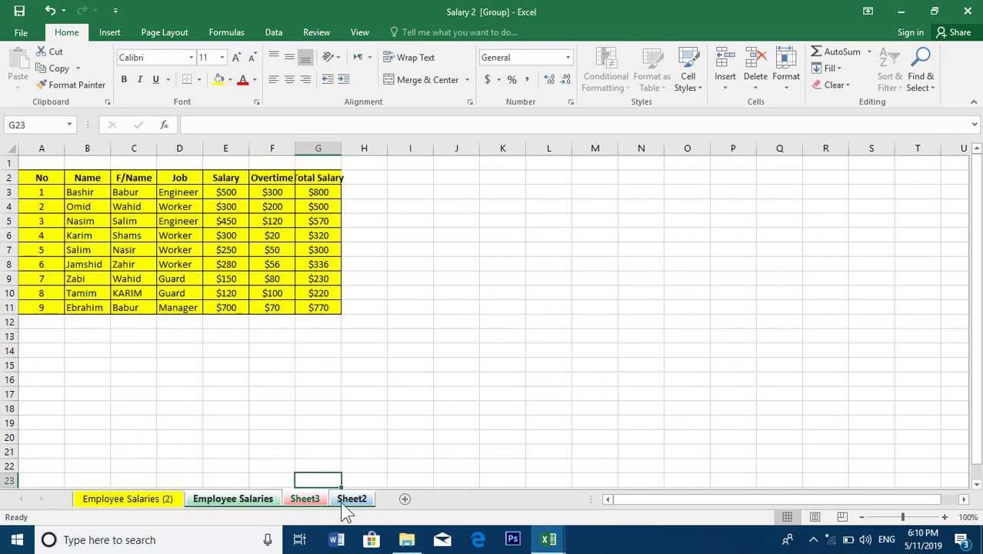
pyautogui.click(243, 500)
# Reselect the salary table and confirm Sheet3 is empty after undoing the copy
pyautogui.moveTo(300, 293); pyautogui.dragTo(27, 163)
pyautogui.click(231, 290)
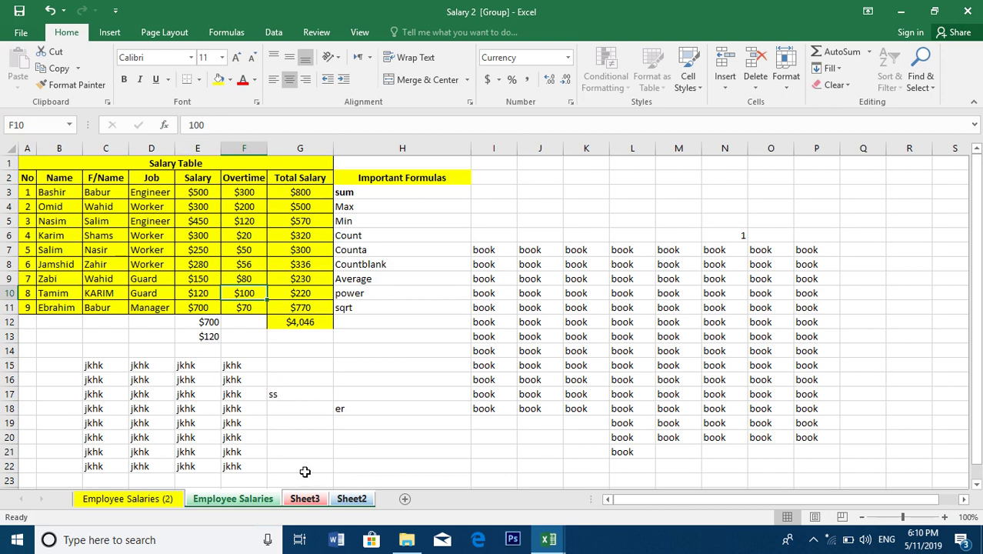
pyautogui.click(311, 500)
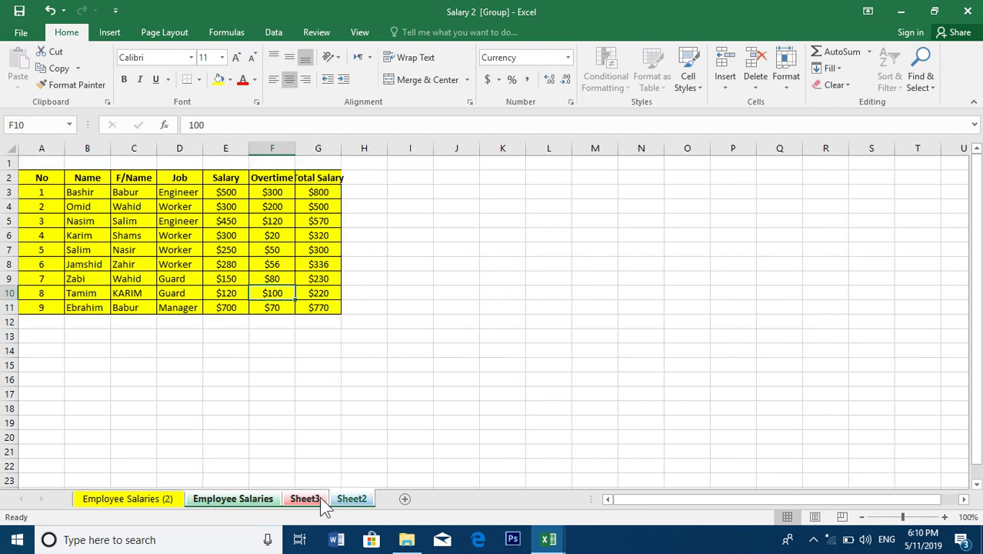
pyautogui.click(257, 498)
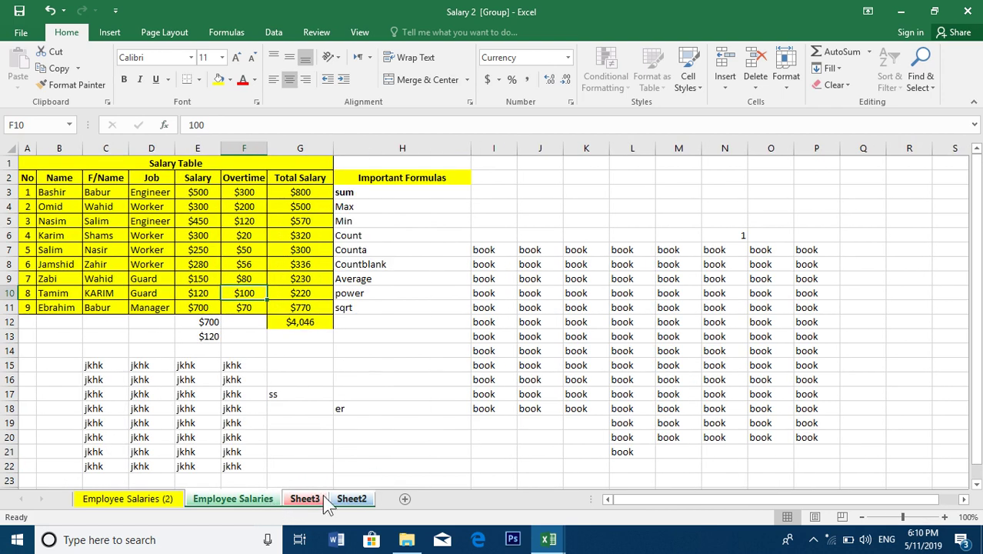
pyautogui.click(308, 499)
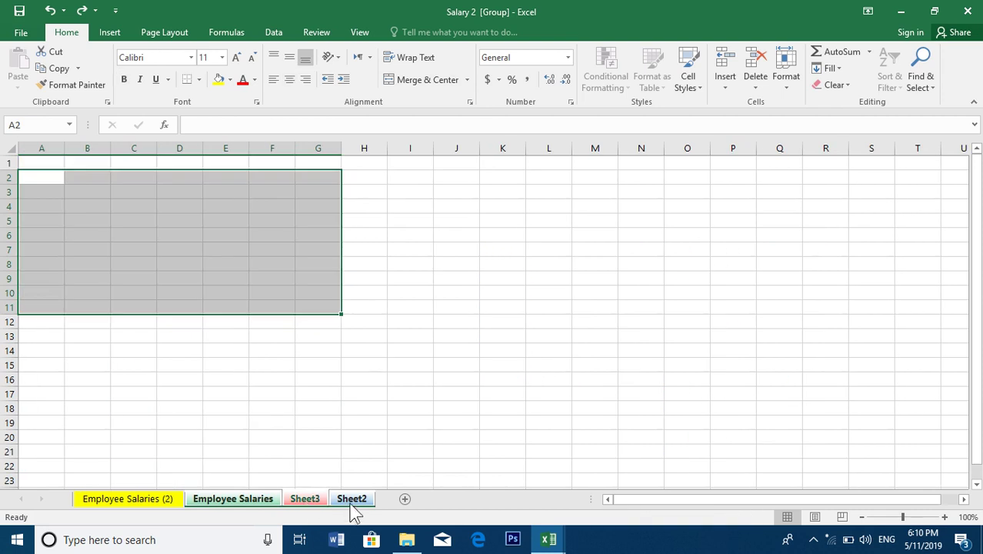
# On Employee Salaries (2), select the whole table and toggle Sheet3 and Sheet2 in the group
pyautogui.click(127, 498)
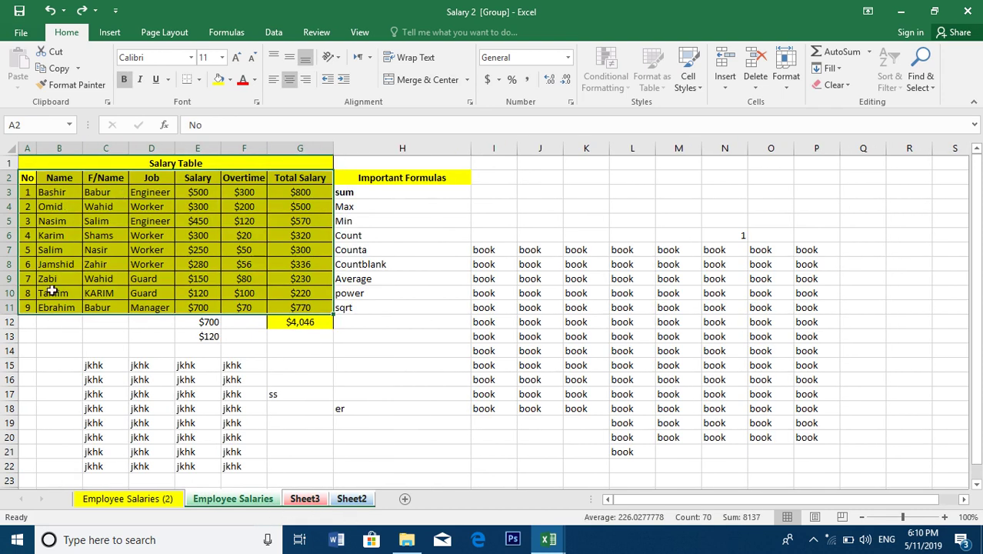
pyautogui.moveTo(29, 308); pyautogui.dragTo(300, 163)
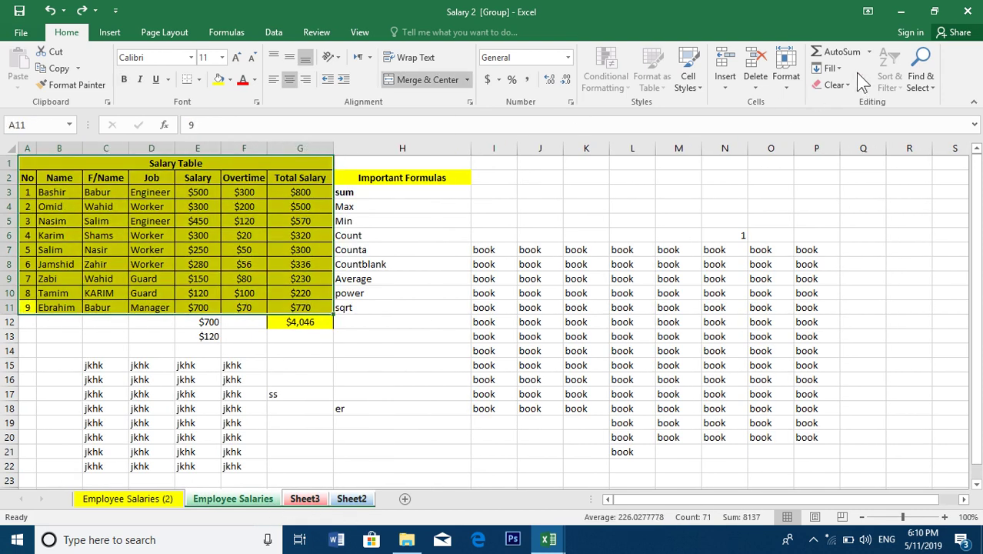
pyautogui.keyDown('ctrl'); pyautogui.click(306, 500); pyautogui.keyUp('ctrl')
pyautogui.keyDown('ctrl'); pyautogui.click(354, 500); pyautogui.keyUp('ctrl')
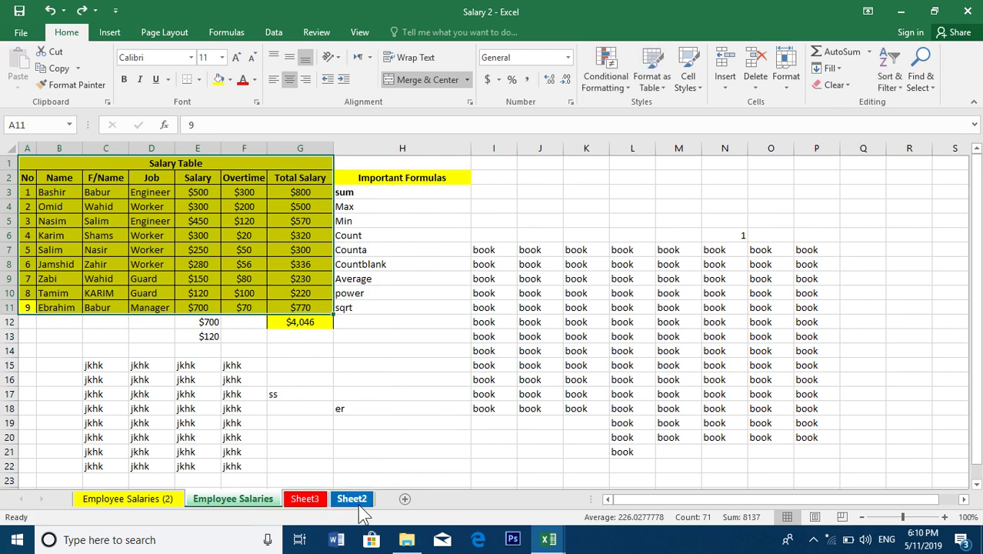
pyautogui.keyDown('ctrl'); pyautogui.click(304, 498); pyautogui.keyUp('ctrl')
pyautogui.keyDown('ctrl'); pyautogui.click(352, 499); pyautogui.keyUp('ctrl')
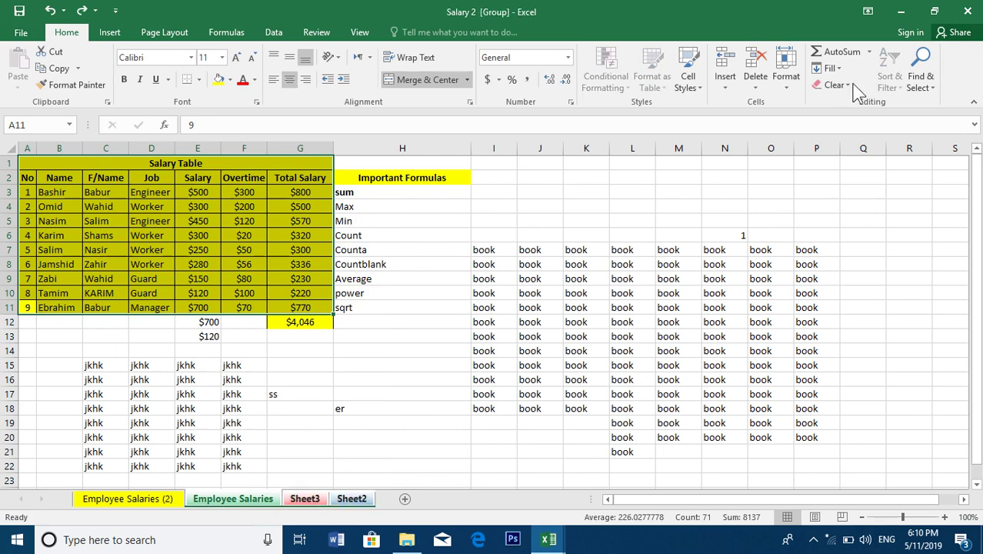
# Fill the salary table across the grouped worksheets as contents only, then check Sheet3 and Sheet2
pyautogui.click(834, 69)
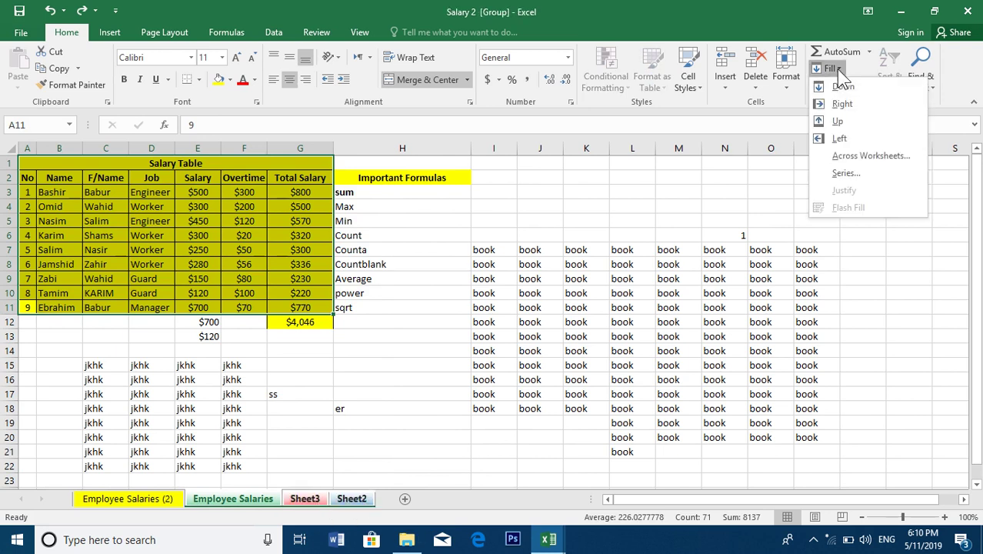
pyautogui.click(880, 158)
pyautogui.click(643, 312)
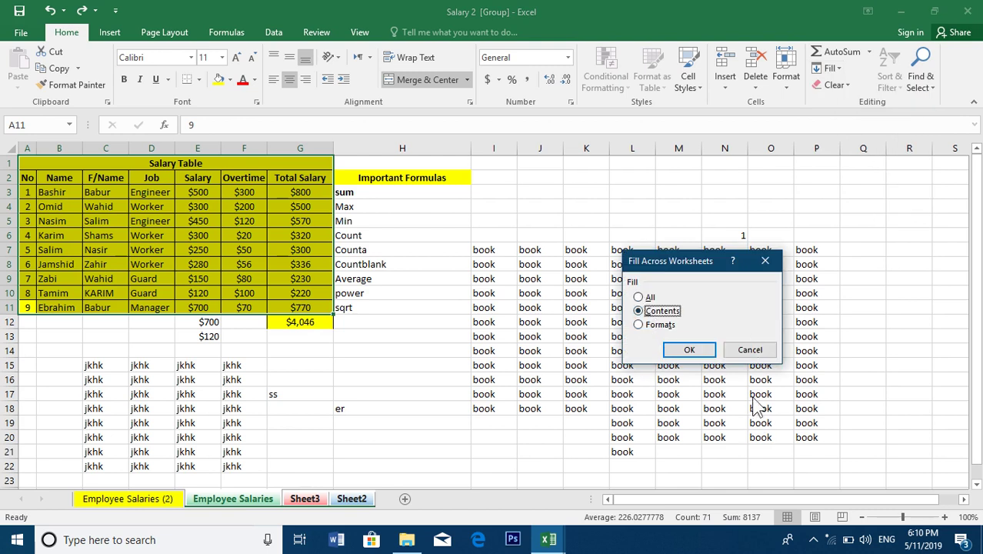
pyautogui.click(692, 349)
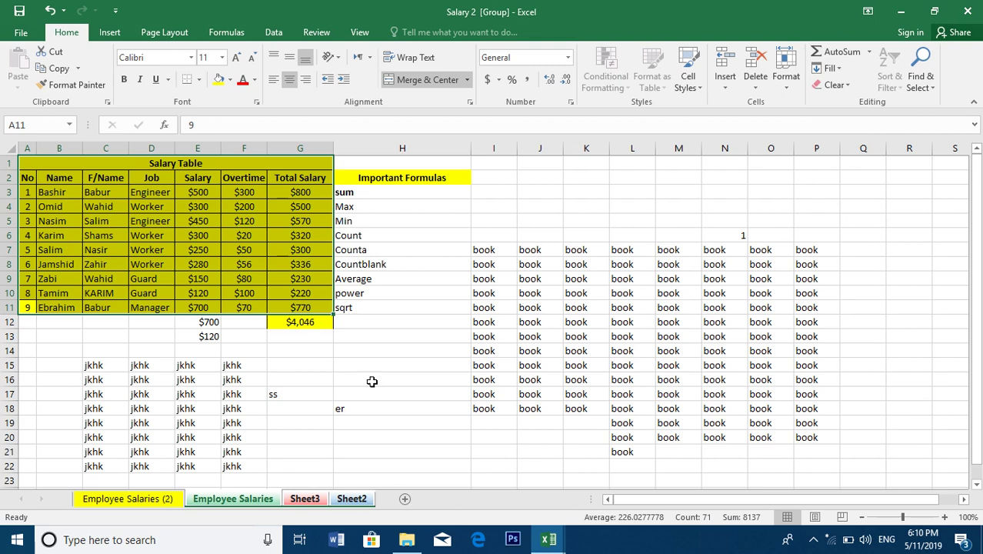
pyautogui.click(371, 381)
pyautogui.click(303, 500)
pyautogui.click(350, 499)
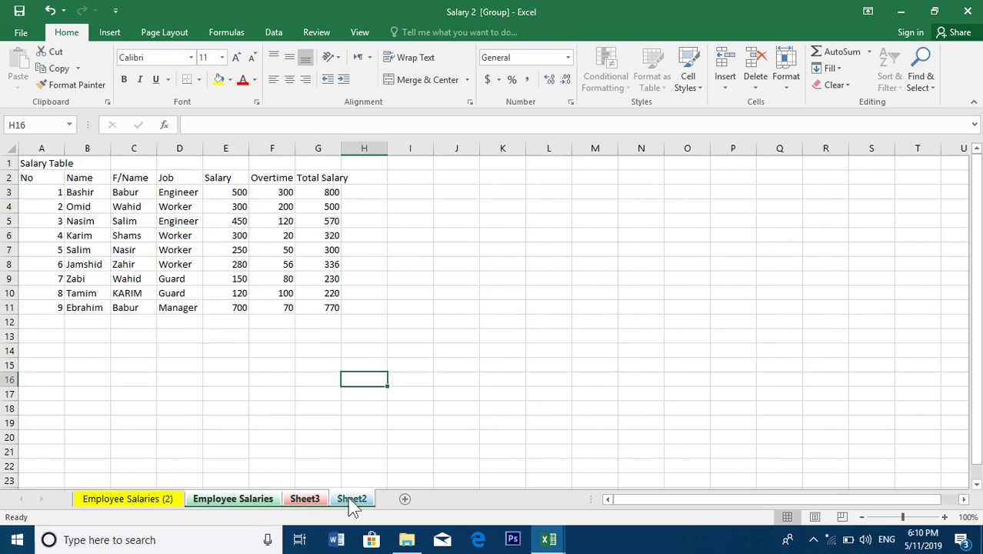
pyautogui.click(261, 502)
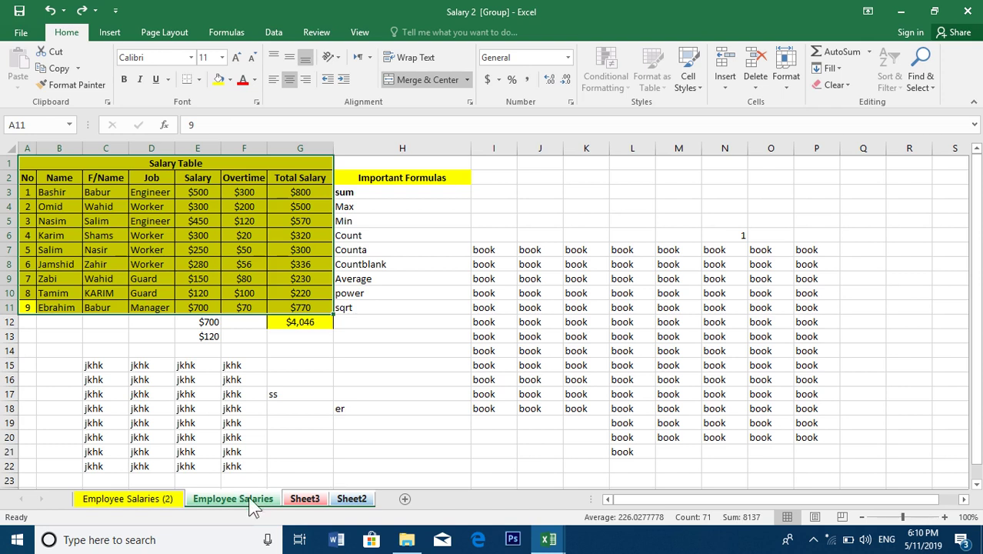
# Add Sheet3 to the group and fill the table across as formats only, leaving Sheet2 yellow and bordered
pyautogui.keyDown('ctrl'); pyautogui.click(293, 502); pyautogui.keyUp('ctrl')
pyautogui.click(836, 68)
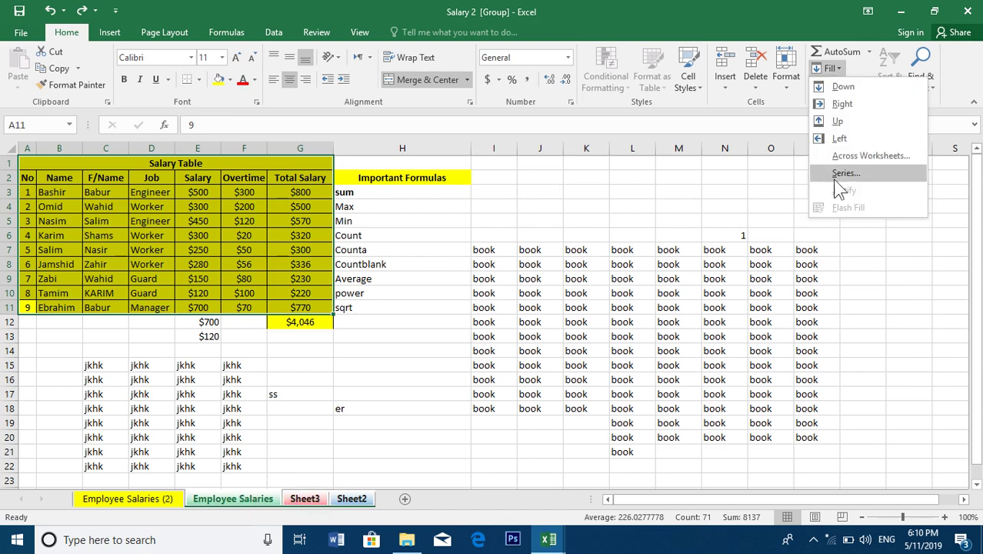
pyautogui.click(854, 160)
pyautogui.click(653, 325)
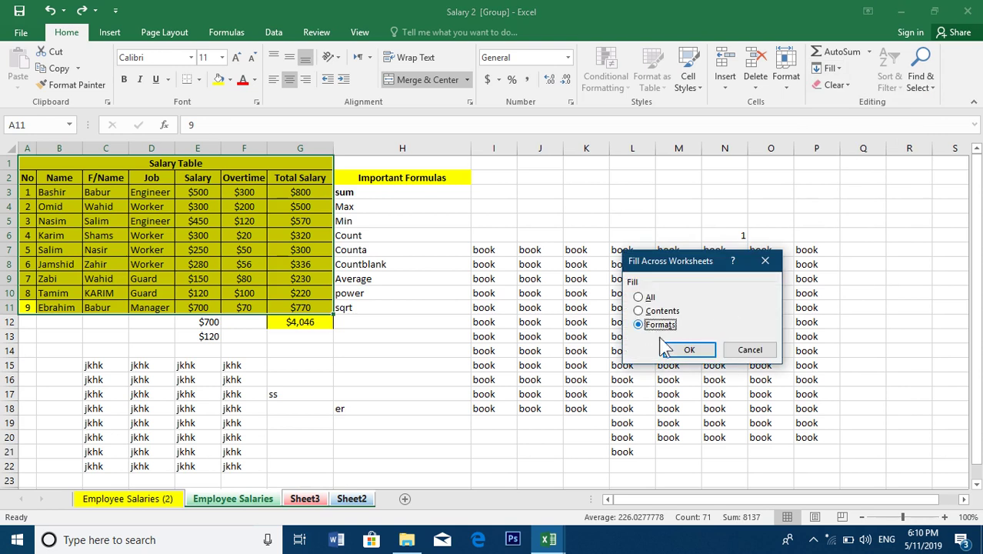
pyautogui.click(689, 351)
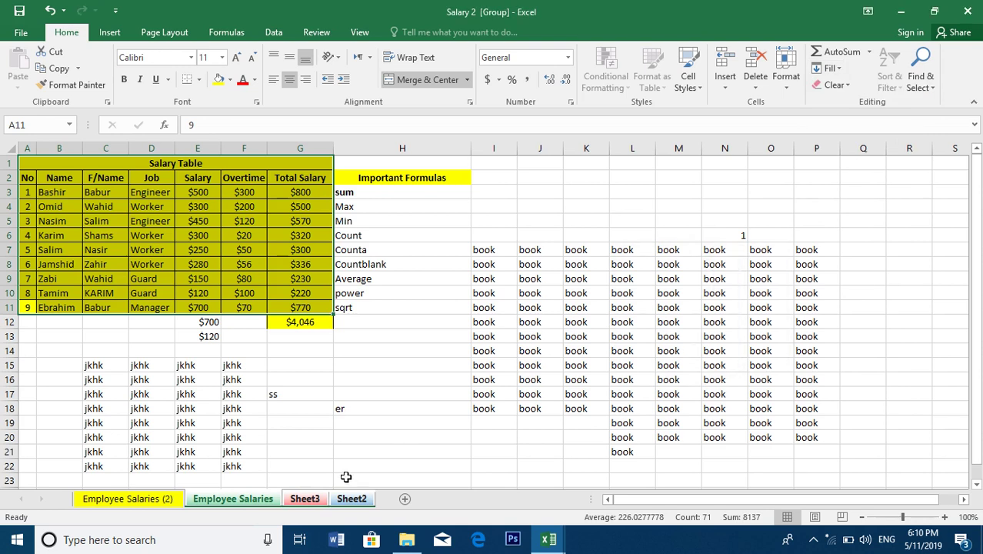
pyautogui.click(311, 498)
pyautogui.click(352, 500)
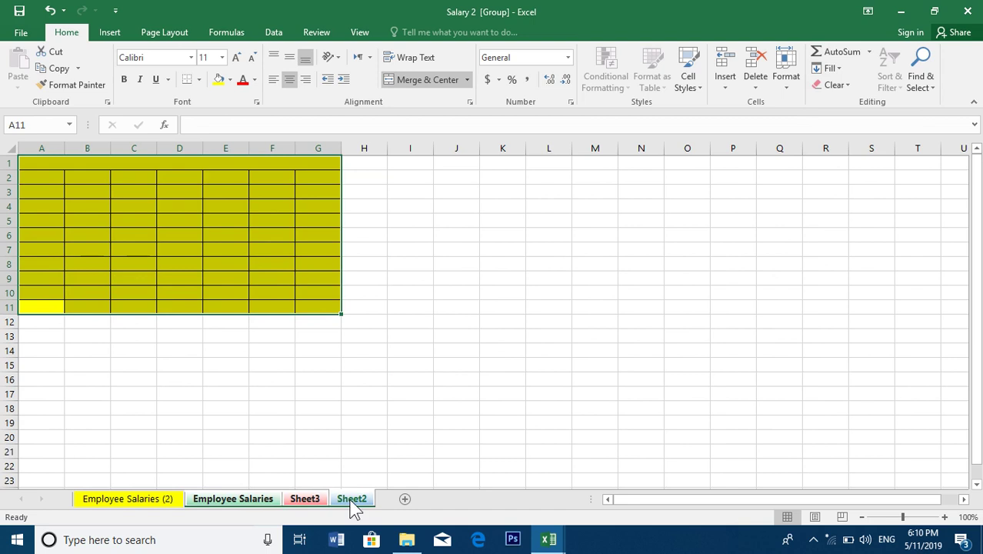
pyautogui.click(304, 500)
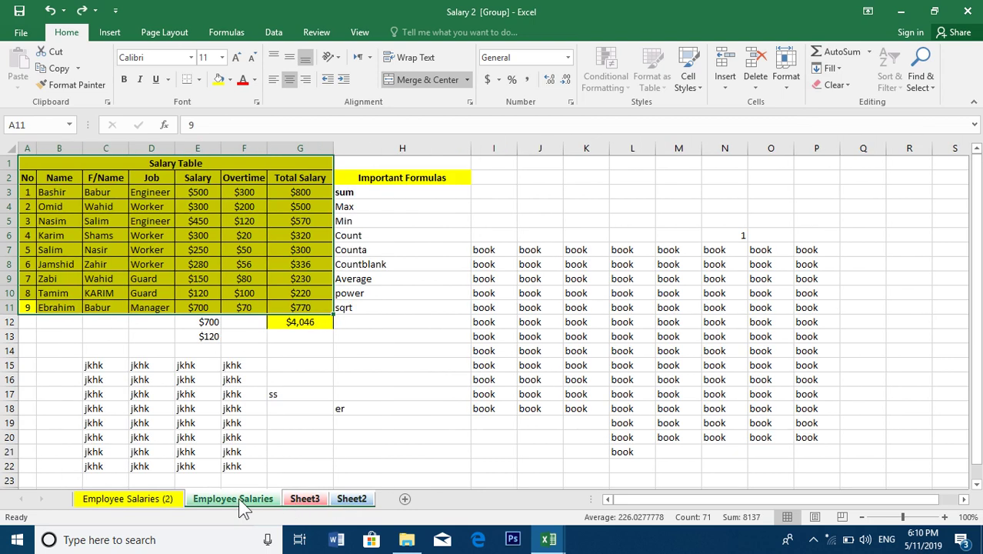
# Clear the table selection and ungroup the sheets via the Employee Salaries (2) tab, then view Employee Salaries
pyautogui.click(295, 418)
pyautogui.click(437, 352)
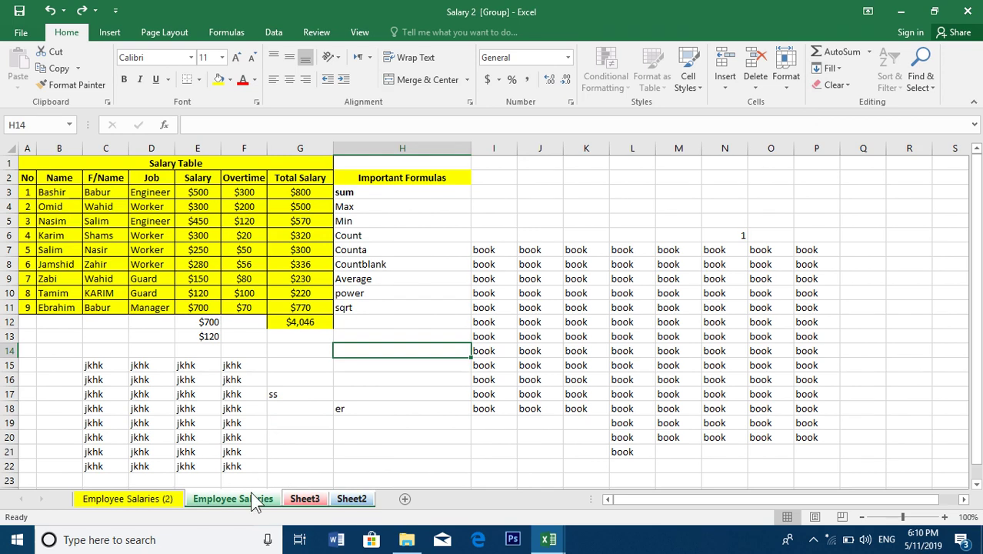
pyautogui.click(175, 501)
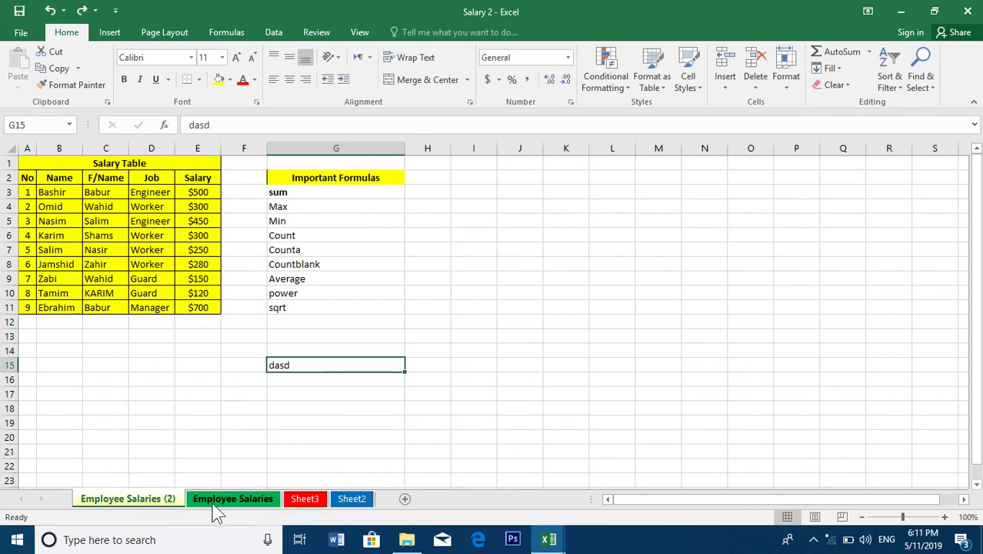
pyautogui.click(211, 502)
# Look at the Fill Series dialog, cancel it, and select cell O2
pyautogui.click(831, 68)
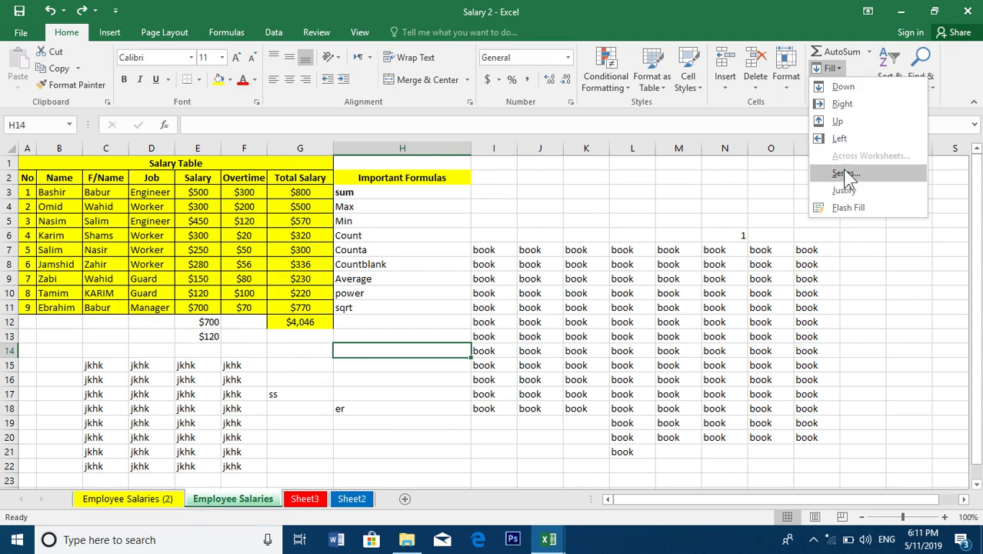
pyautogui.click(845, 174)
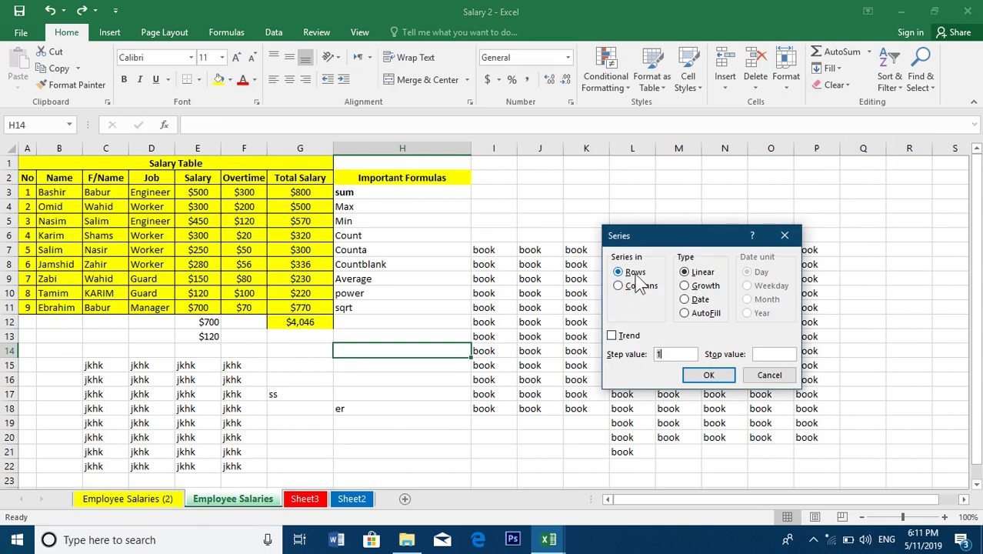
pyautogui.moveTo(716, 236); pyautogui.dragTo(630, 237)
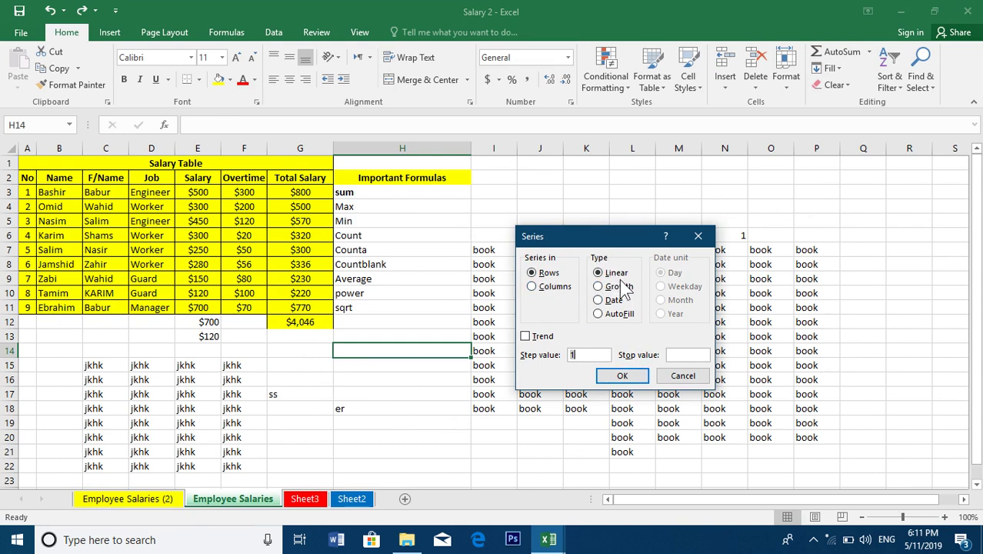
pyautogui.click(684, 376)
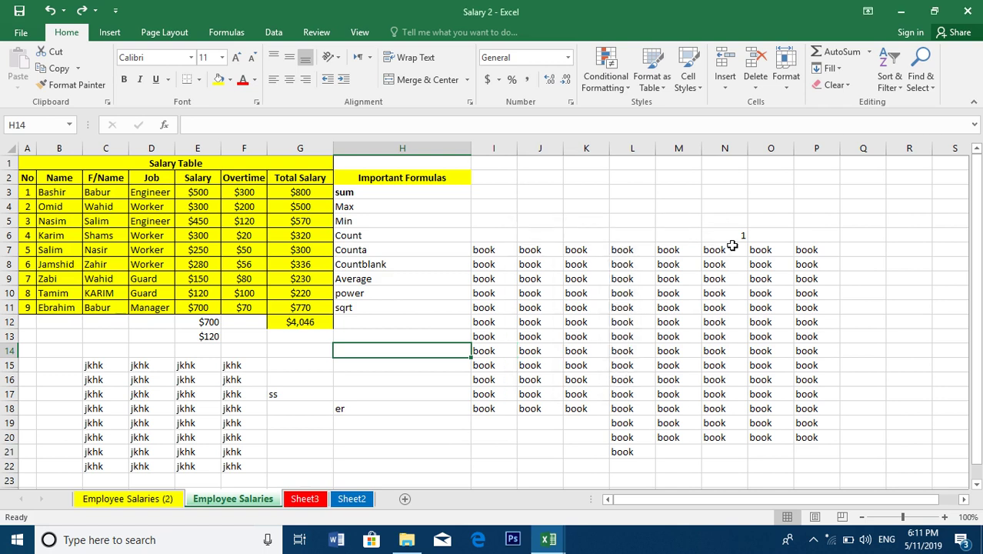
pyautogui.click(770, 181)
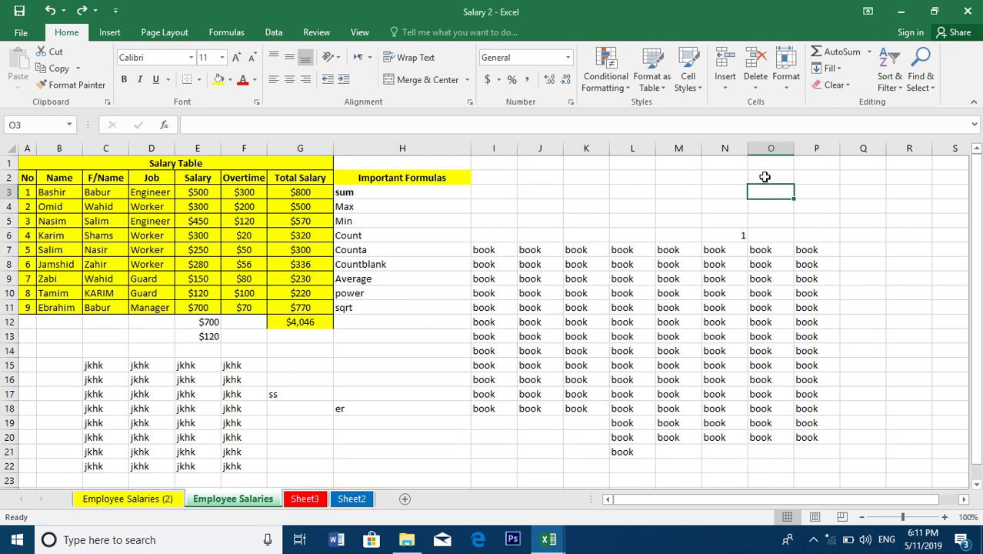
# Enter 1 in cell N2 and keep N2 selected
pyautogui.press('Left')
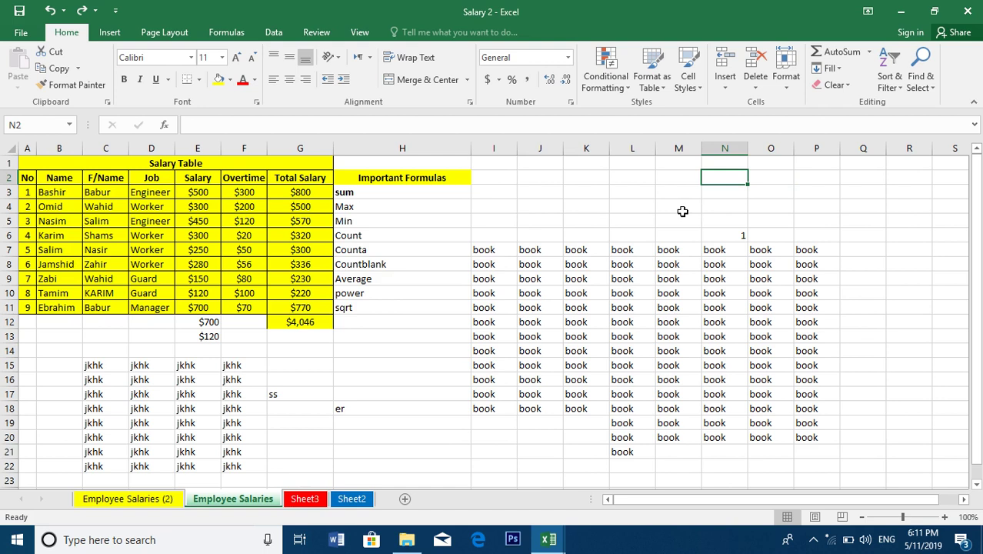
pyautogui.write('1')
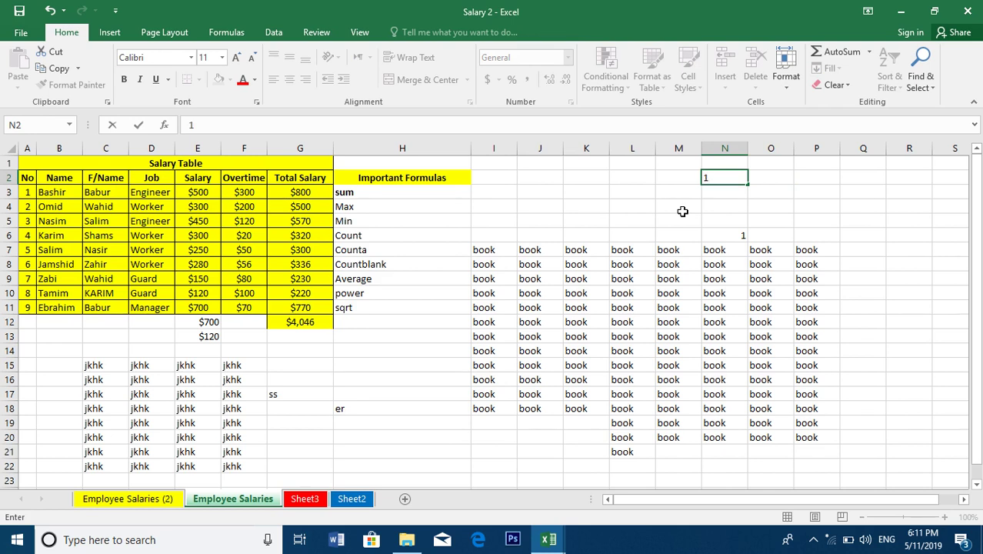
pyautogui.hotkey('ctrl', 'Return')
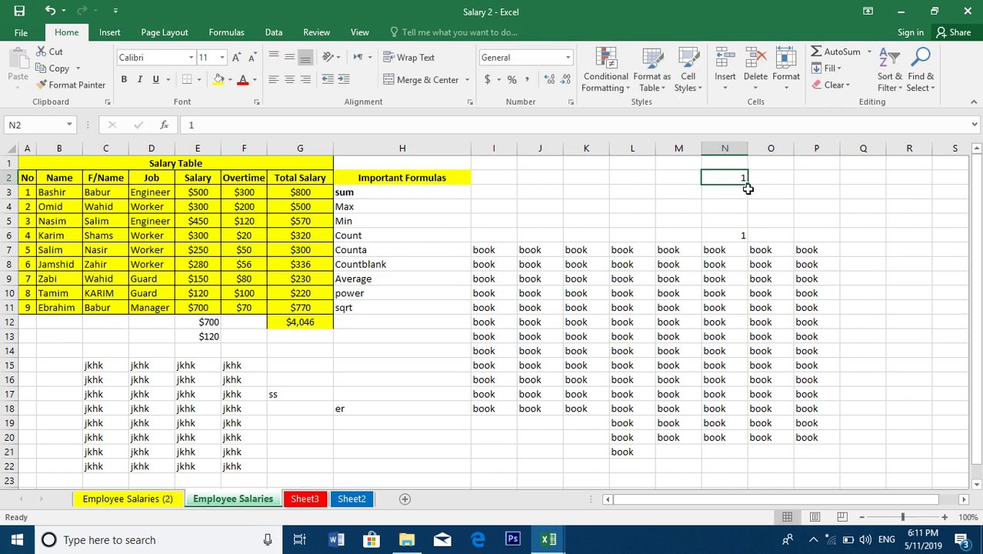
pyautogui.moveTo(728, 176); pyautogui.dragTo(774, 176)
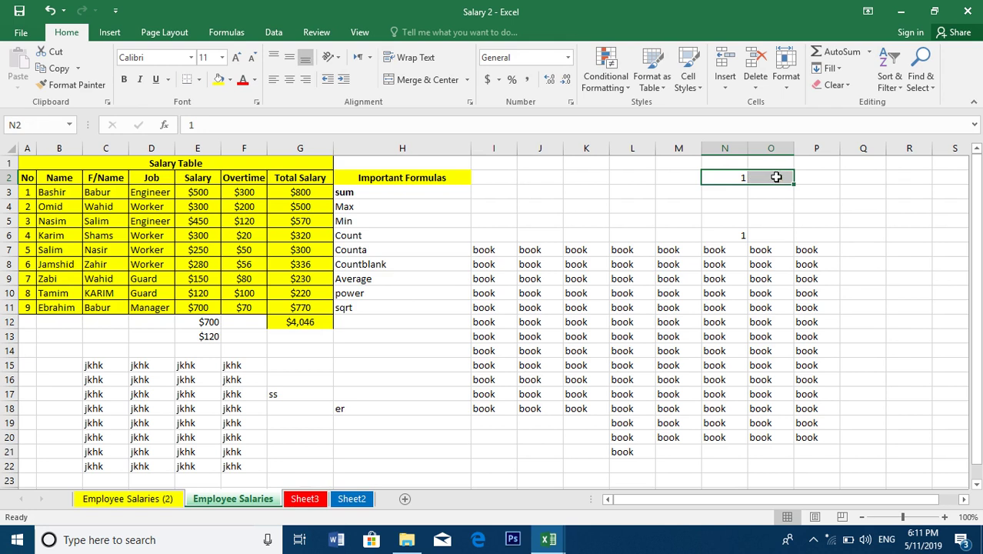
pyautogui.click(732, 177)
# Fill row 2 from N2 with a linear step-1 series to 30, then check it
pyautogui.click(831, 68)
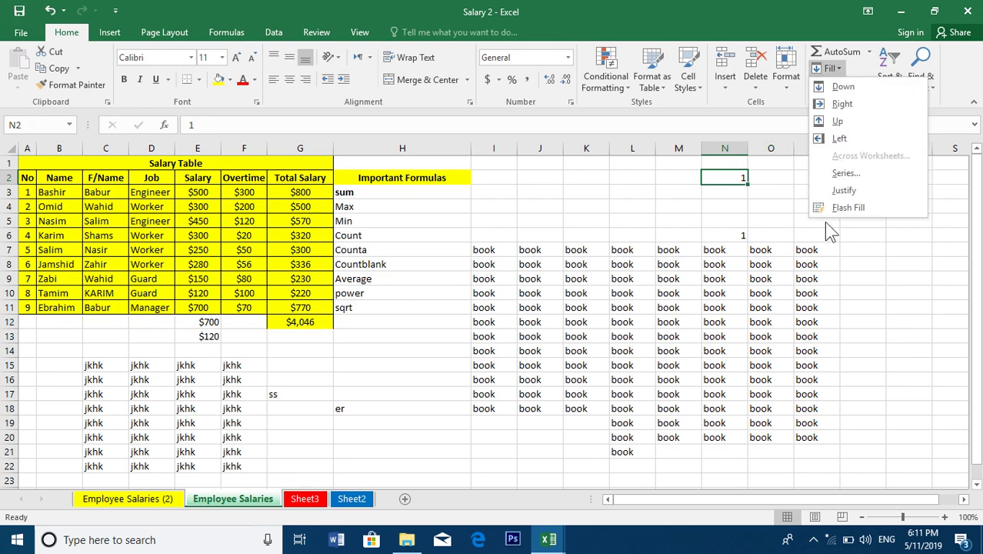
pyautogui.click(844, 175)
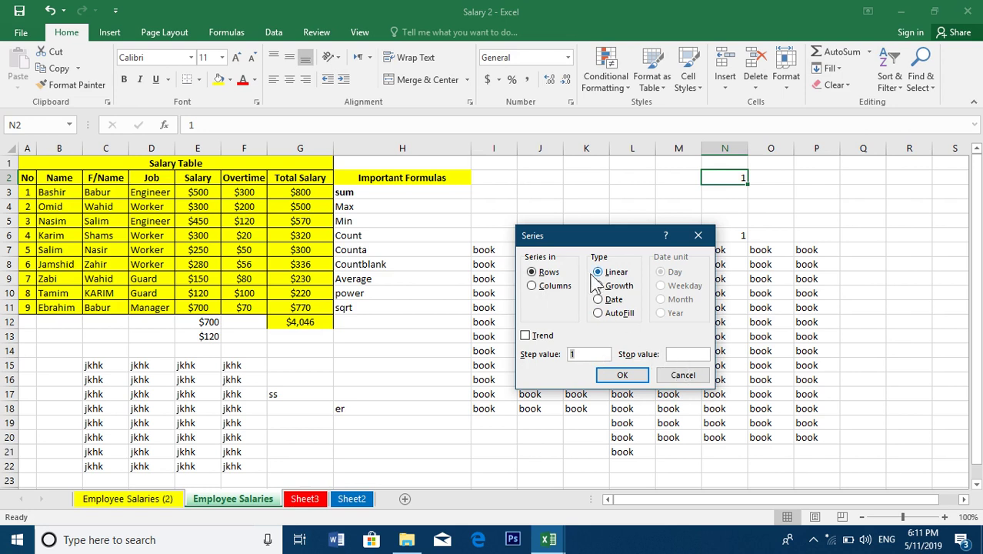
pyautogui.click(682, 355)
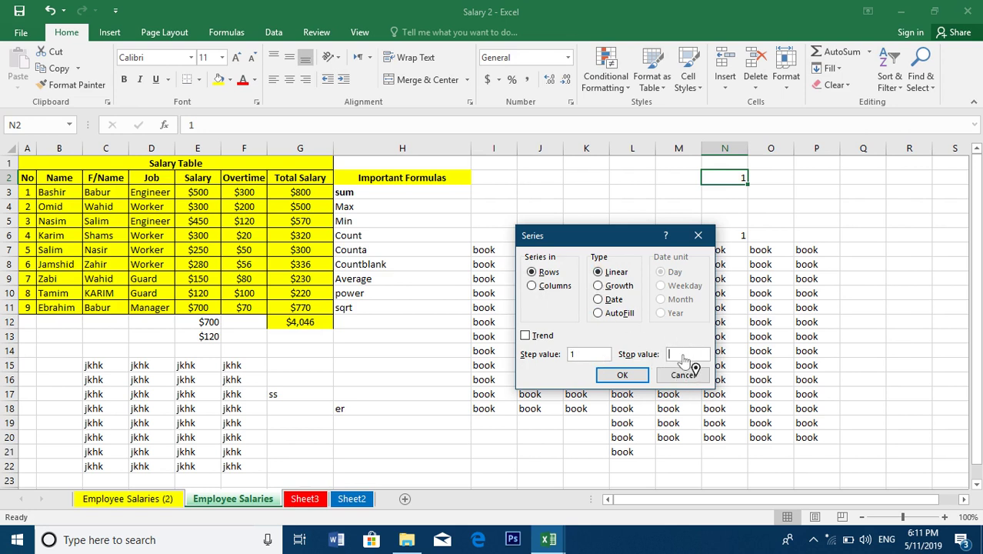
pyautogui.write('5')
pyautogui.click(622, 375)
pyautogui.press('Right')
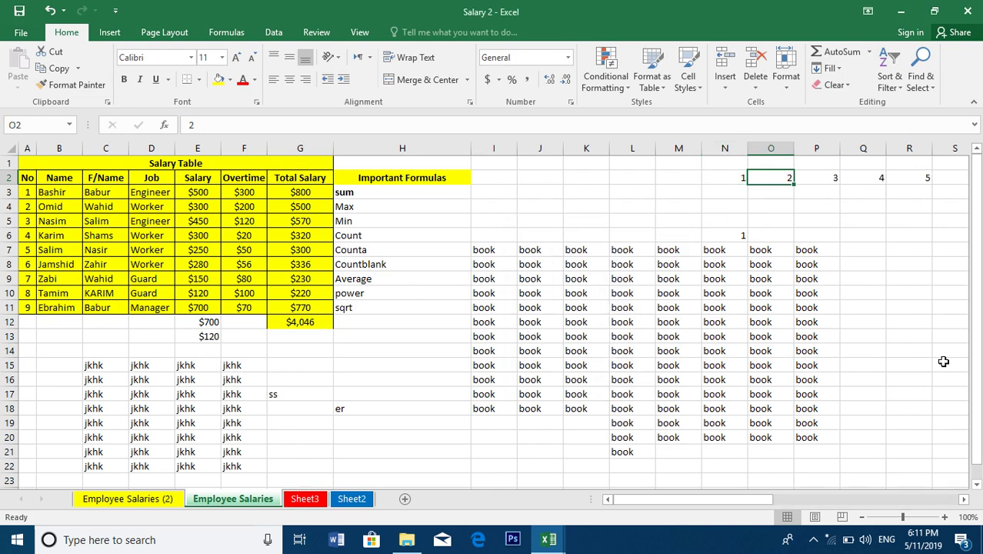
pyautogui.press('Right')
pyautogui.press('Right')
pyautogui.press('Right')
pyautogui.press('Right')
pyautogui.press('Right')
pyautogui.press('Right')
pyautogui.press('Right')
pyautogui.press('Right')
pyautogui.press('Right')
pyautogui.press('Right')
pyautogui.press('Right')
pyautogui.press('Right')
pyautogui.press('Right')
pyautogui.press('Right')
pyautogui.press('Right')
pyautogui.press('Right')
pyautogui.press('Right')
pyautogui.press('Right')
pyautogui.press('Right')
pyautogui.press('Right')
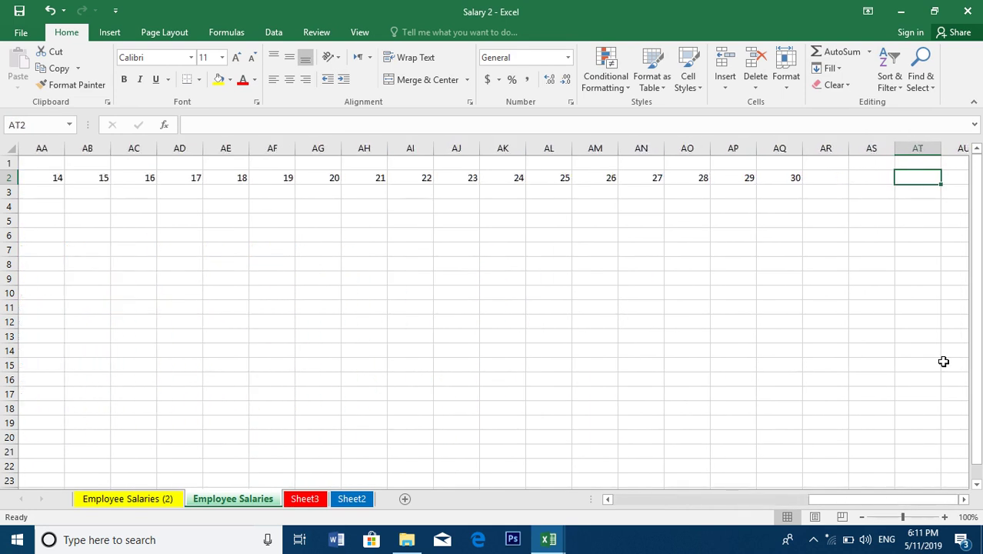
pyautogui.press('Left')
pyautogui.press('Left')
pyautogui.press('Left')
pyautogui.press('Left')
pyautogui.press('Left')
pyautogui.press('Left')
pyautogui.press('Left')
pyautogui.press('Left')
pyautogui.press('Left')
pyautogui.press('Left')
pyautogui.press('Left')
pyautogui.press('Left')
pyautogui.press('Left')
pyautogui.press('Left')
pyautogui.press('Left')
pyautogui.press('Left')
pyautogui.press('Left')
pyautogui.press('Left')
pyautogui.press('Left')
pyautogui.press('Left')
pyautogui.press('Left')
pyautogui.press('Left')
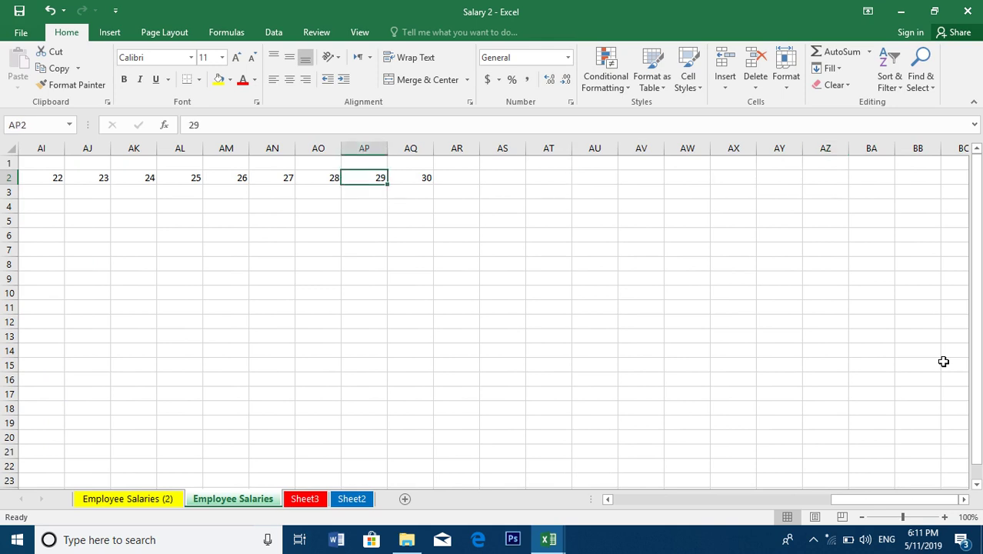
pyautogui.press('Down')
pyautogui.press('Right')
pyautogui.press('Right')
pyautogui.press('Right')
pyautogui.press('Right')
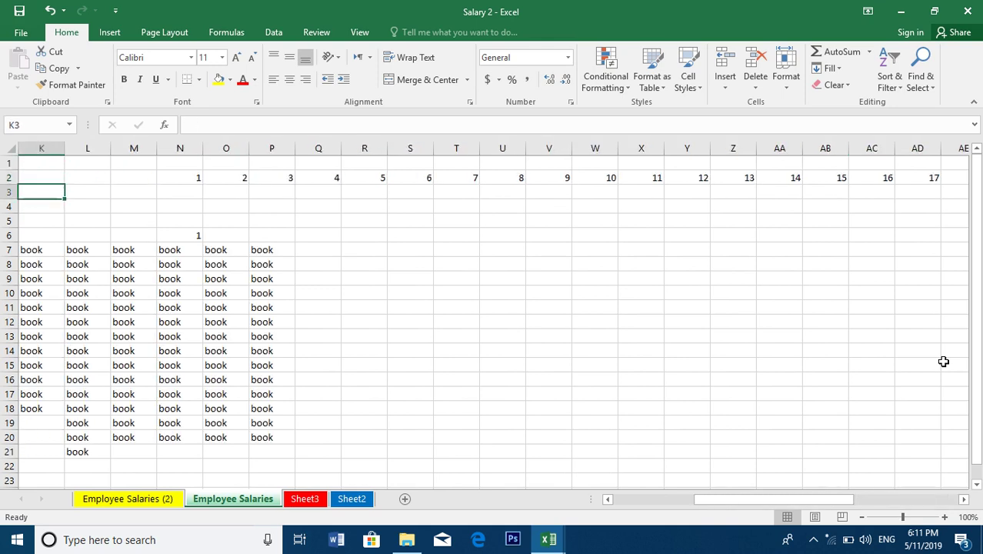
pyautogui.press('Left')
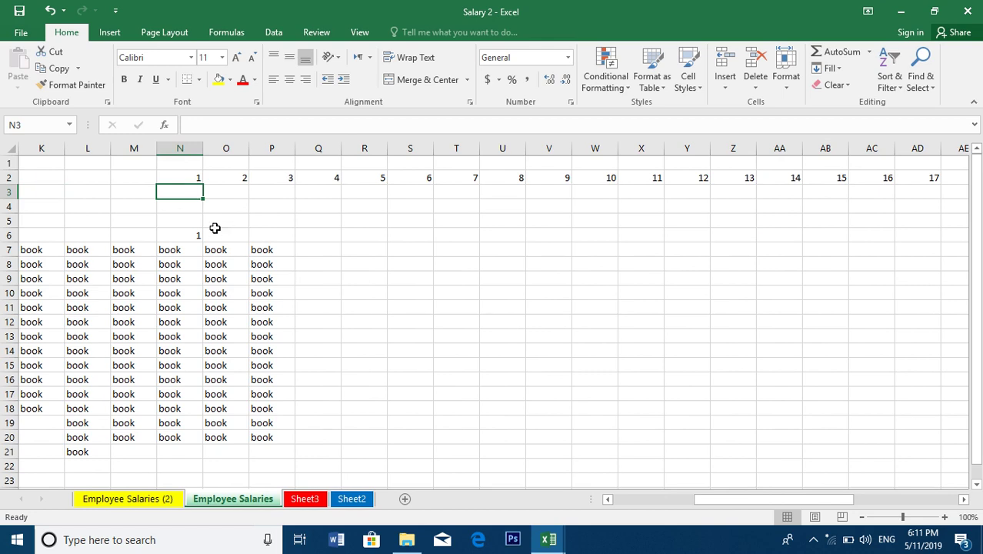
# Fill column N down from the 1 in N2 as a Columns series with stop value 6
pyautogui.click(357, 204)
pyautogui.click(228, 179)
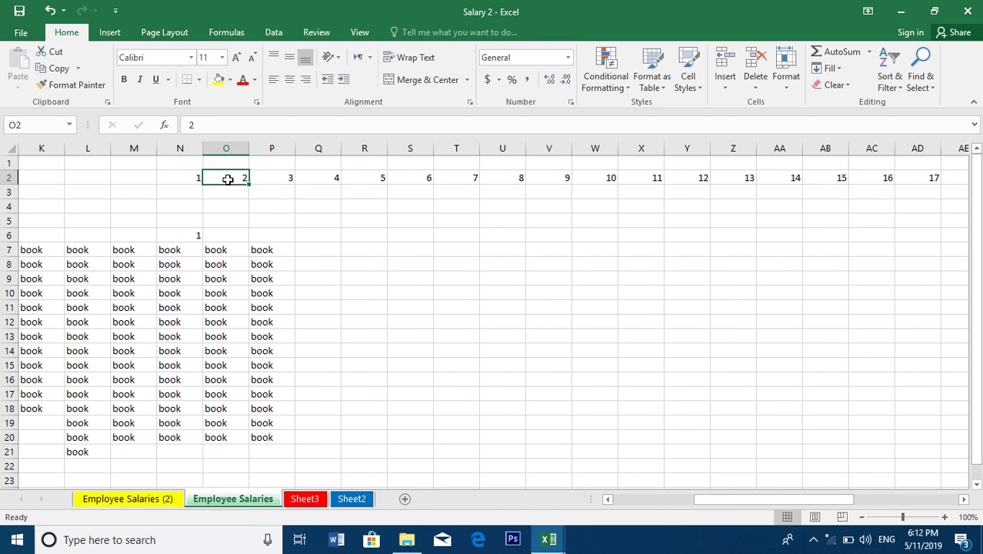
pyautogui.click(187, 183)
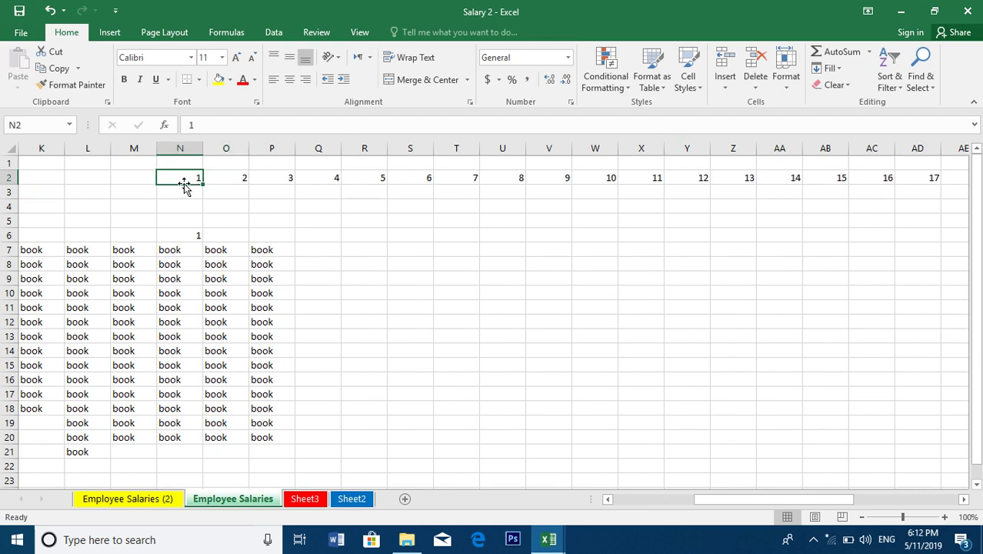
pyautogui.click(837, 54)
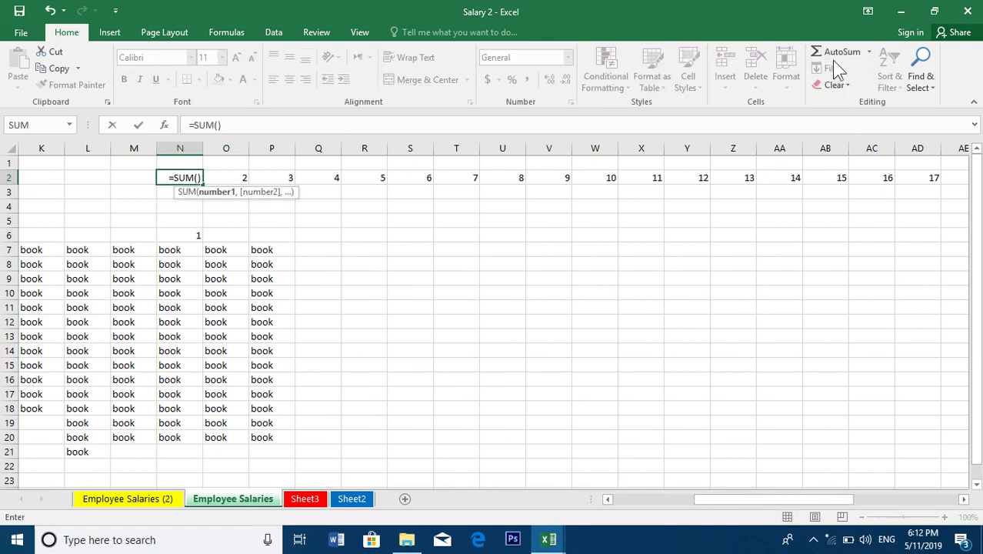
pyautogui.press('Escape')
pyautogui.click(829, 68)
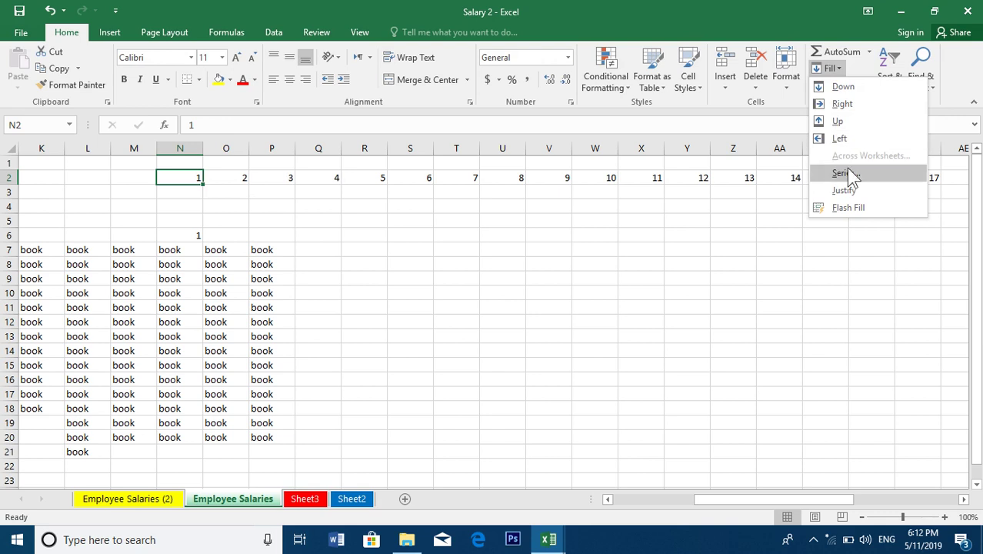
pyautogui.click(846, 173)
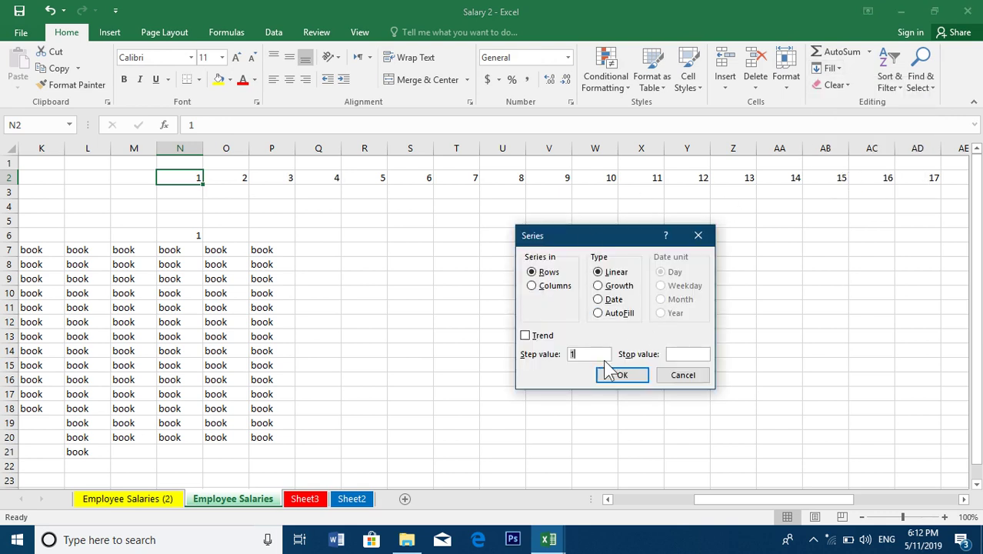
pyautogui.click(546, 291)
pyautogui.click(686, 356)
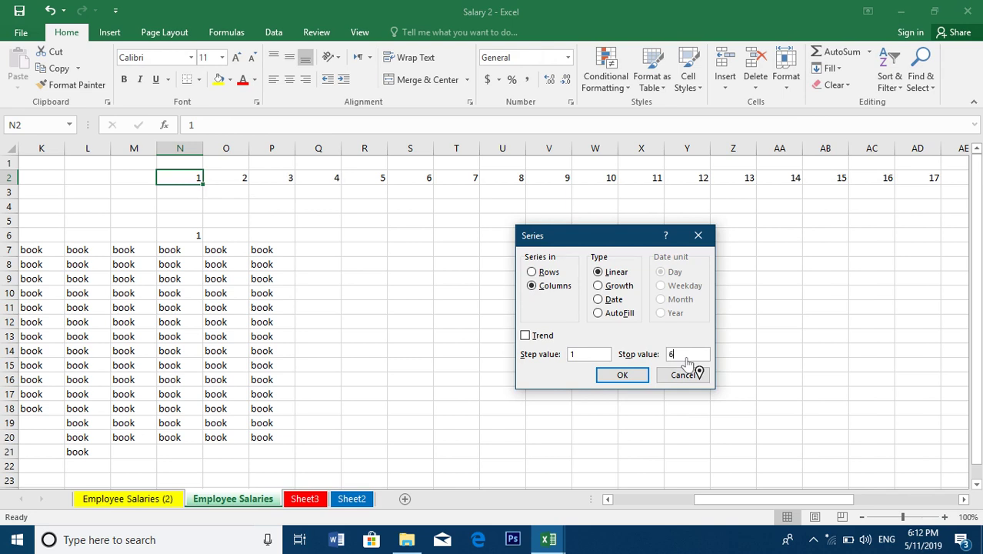
pyautogui.click(626, 377)
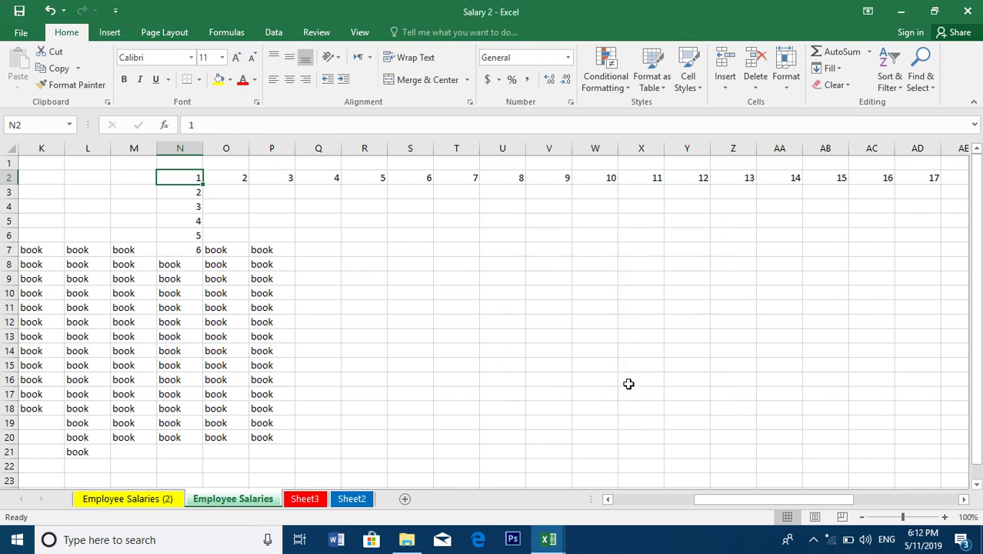
pyautogui.click(440, 306)
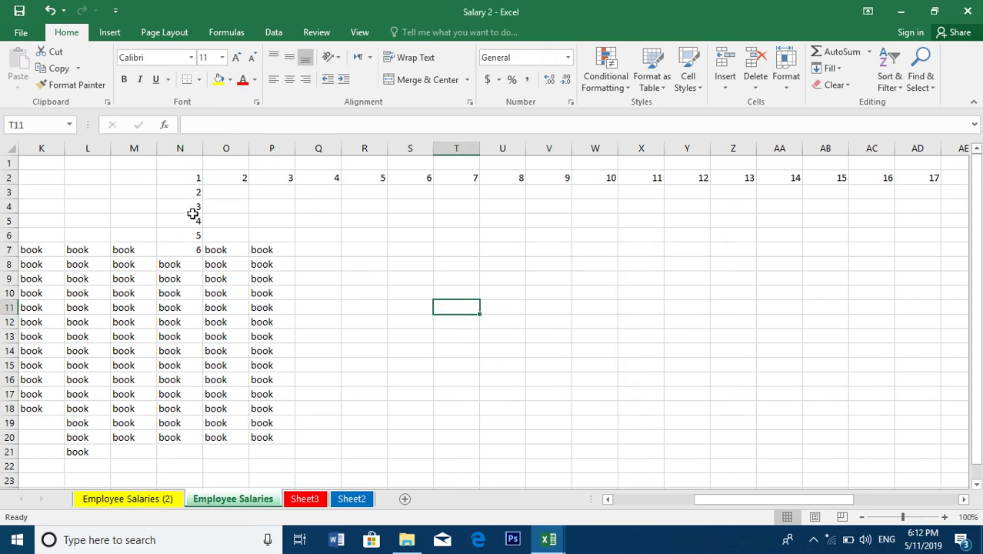
# Fill column O down from the 2 in O2 with stop value 40, reaching O21
pyautogui.click(240, 179)
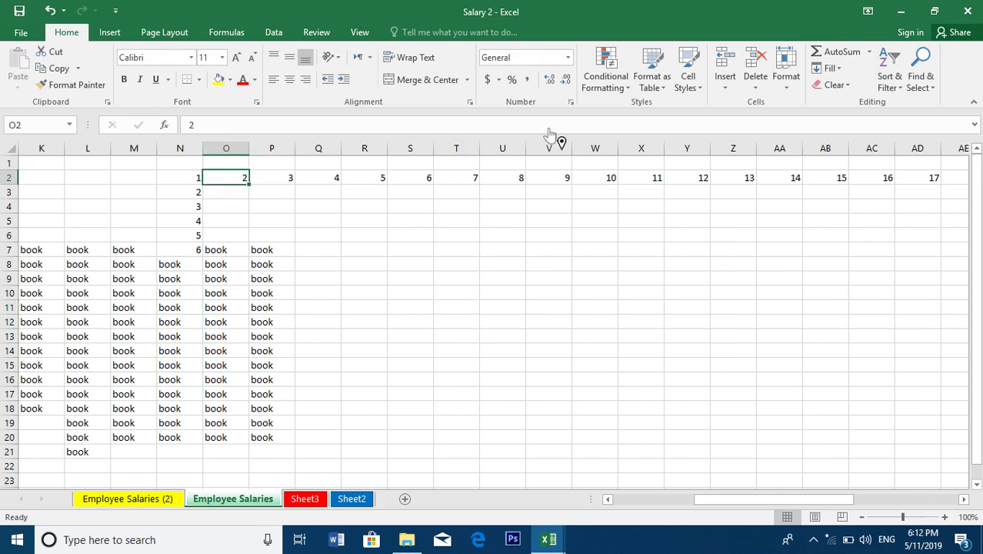
pyautogui.click(829, 68)
pyautogui.click(844, 174)
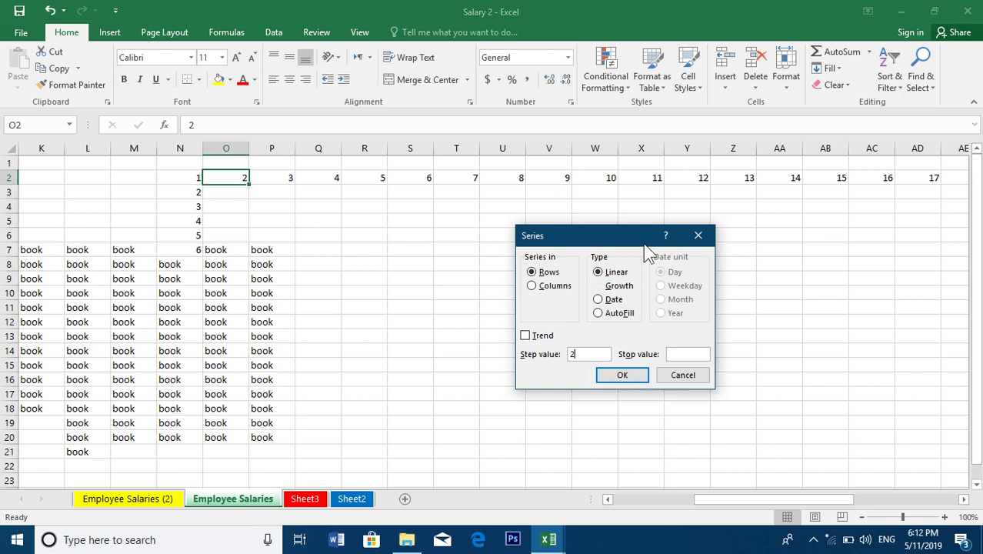
pyautogui.click(534, 286)
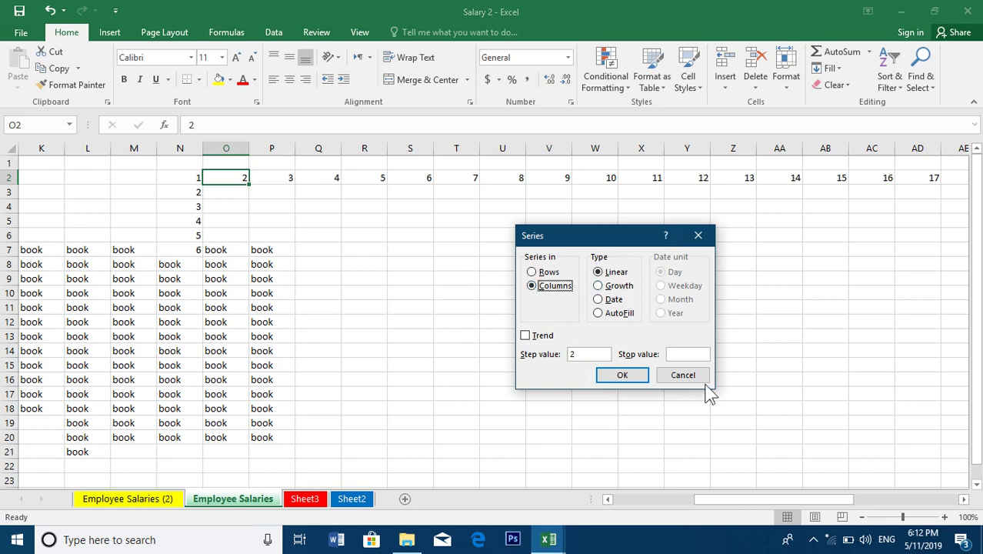
pyautogui.click(696, 356)
pyautogui.write('40')
pyautogui.click(622, 376)
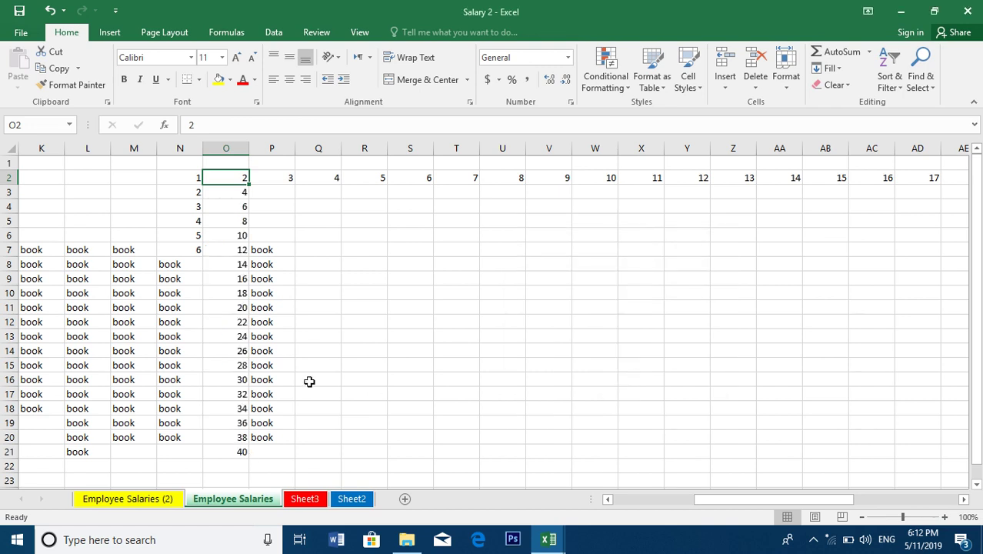
pyautogui.click(287, 175)
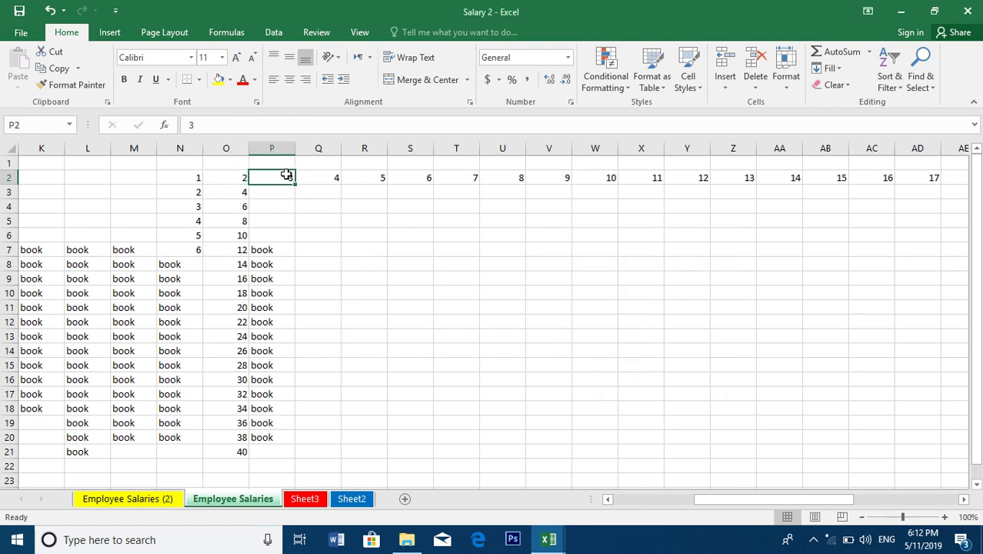
# Fill column P from P2 as a Columns series with step 3 and stop 66, reaching P23
pyautogui.click(826, 70)
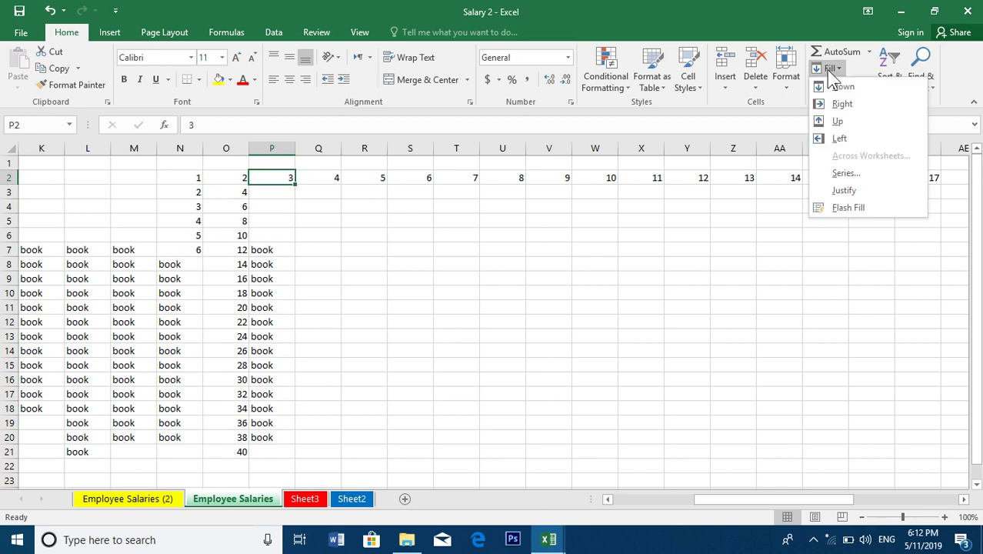
pyautogui.click(844, 175)
pyautogui.click(561, 291)
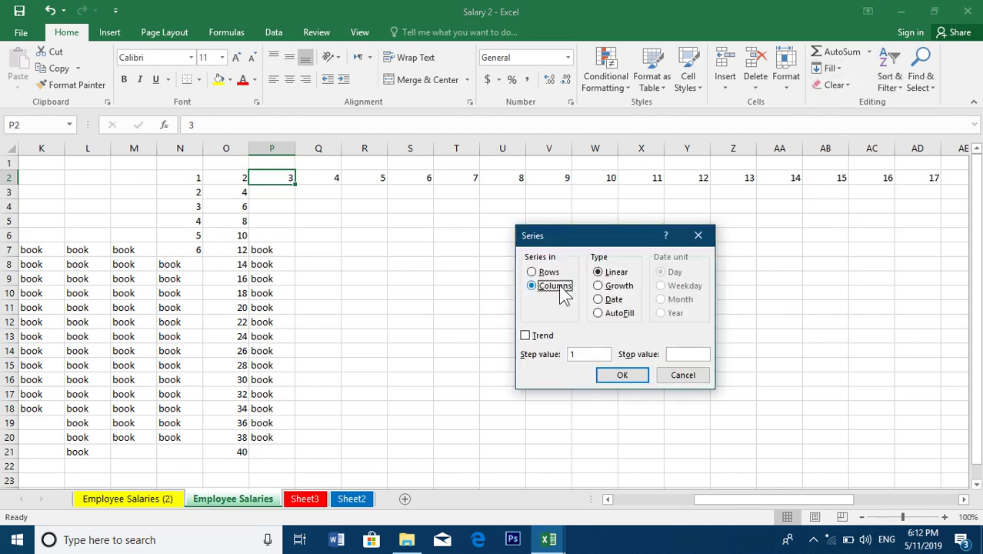
pyautogui.click(618, 370)
pyautogui.press('BackSpace')
pyautogui.write('3')
pyautogui.click(695, 356)
pyautogui.write('66')
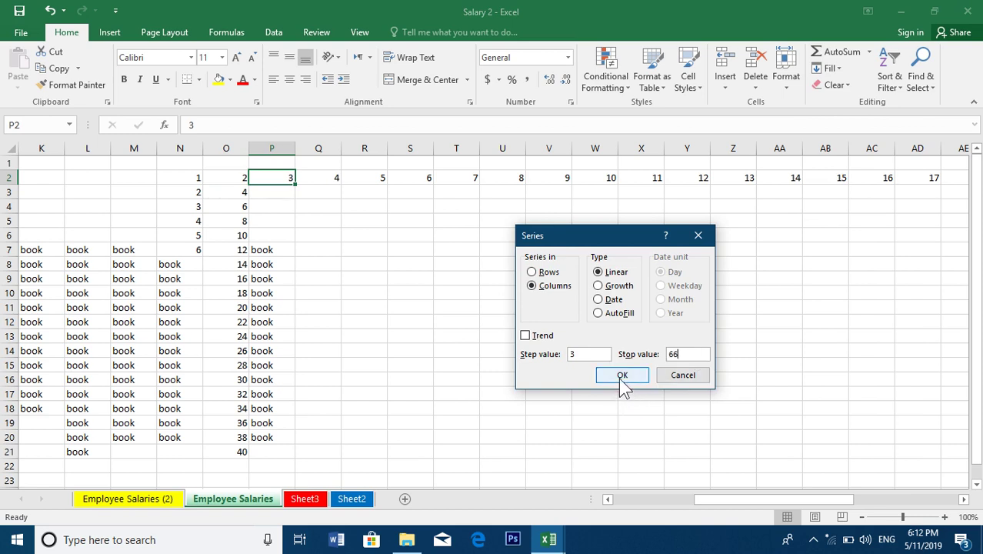
pyautogui.click(622, 376)
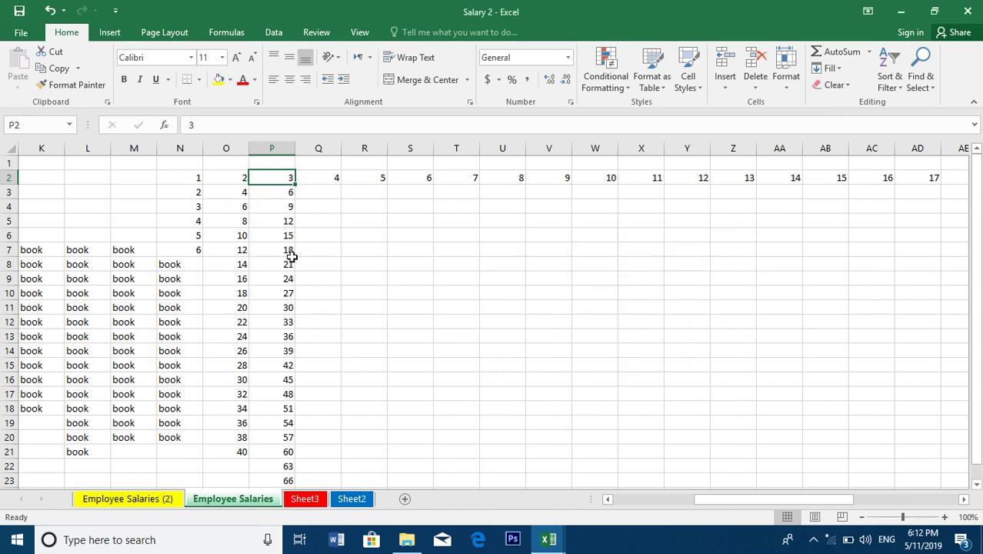
pyautogui.click(336, 179)
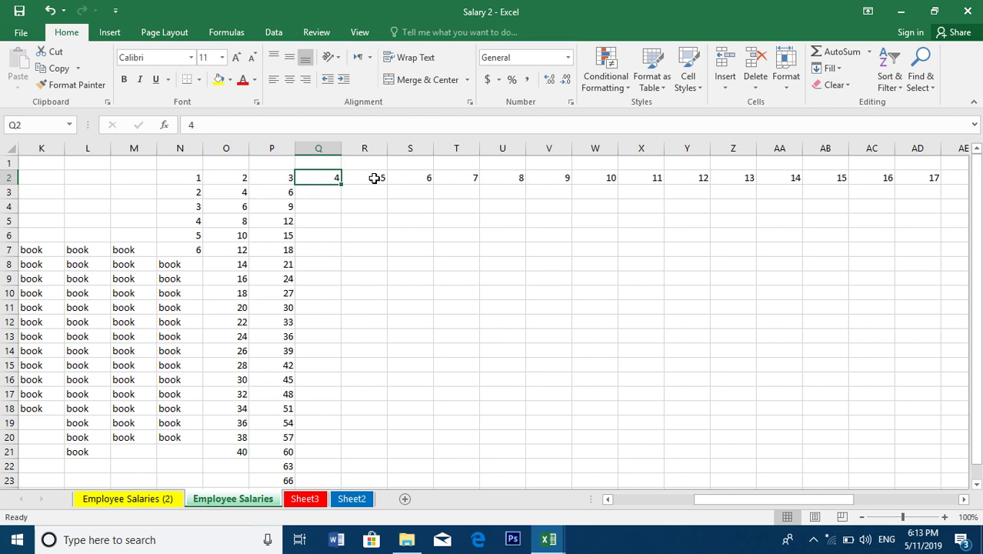
# Fill column W down from the 10 in W2 as a Columns series with stop value 30
pyautogui.click(374, 179)
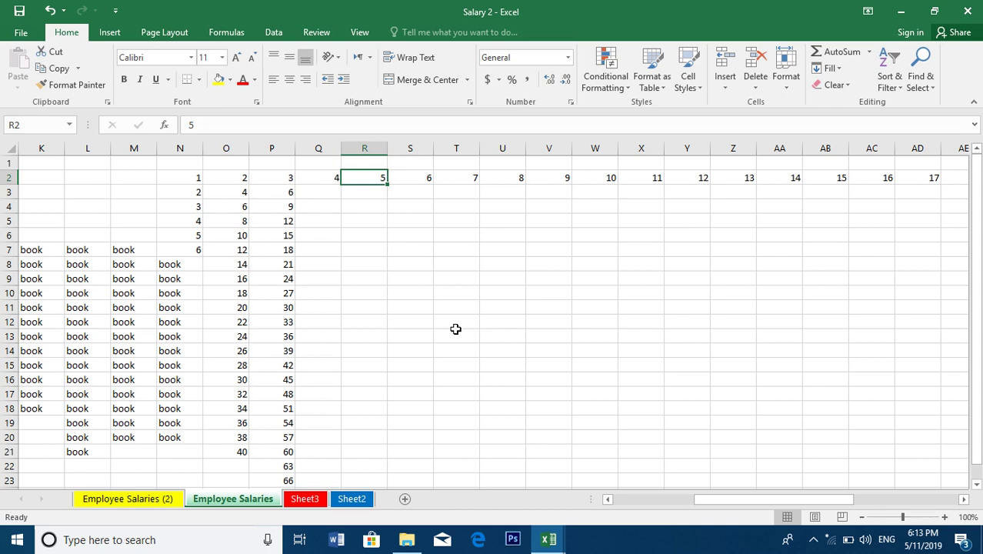
pyautogui.click(594, 179)
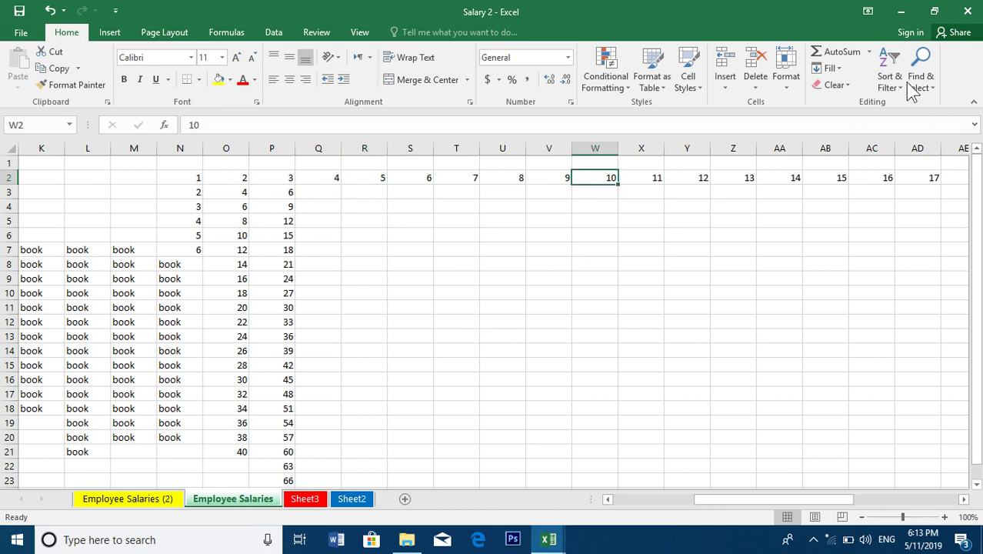
pyautogui.click(828, 68)
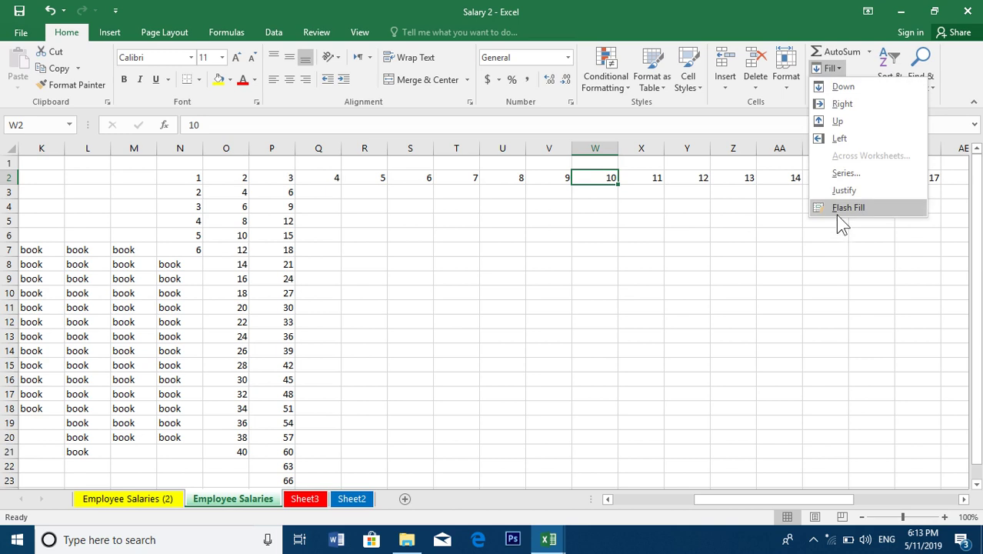
pyautogui.click(846, 173)
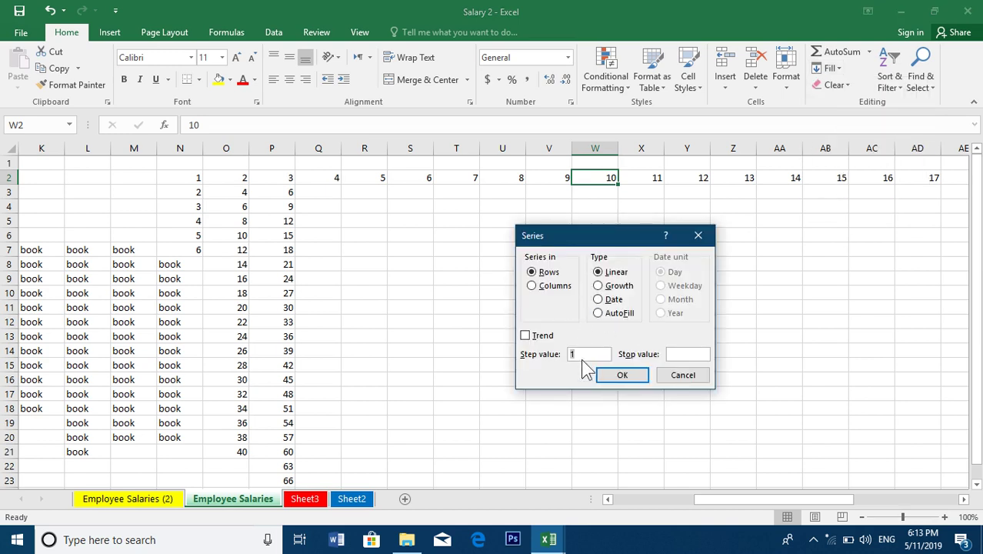
pyautogui.click(559, 288)
pyautogui.click(669, 356)
pyautogui.write('30')
pyautogui.press('Return')
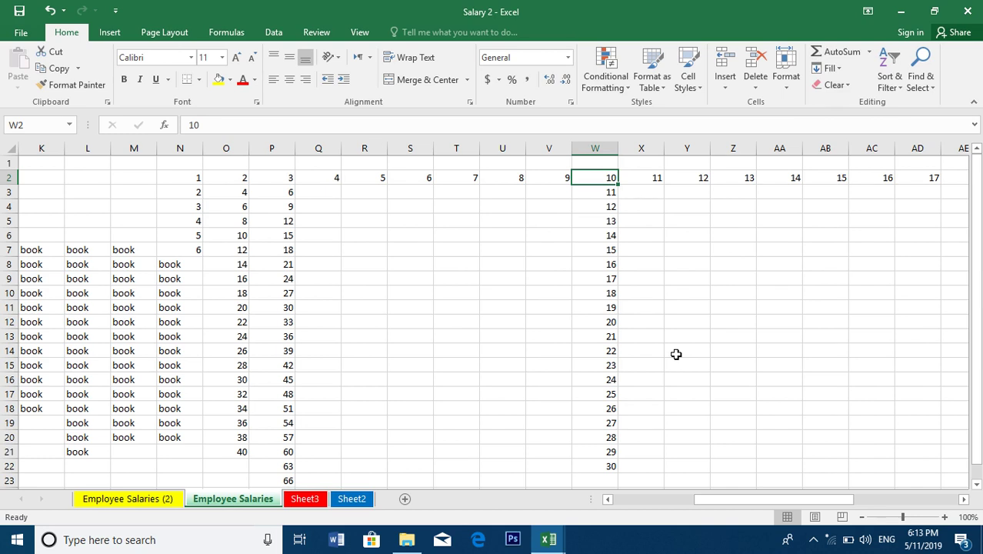
pyautogui.scroll(-20, 873, 138)
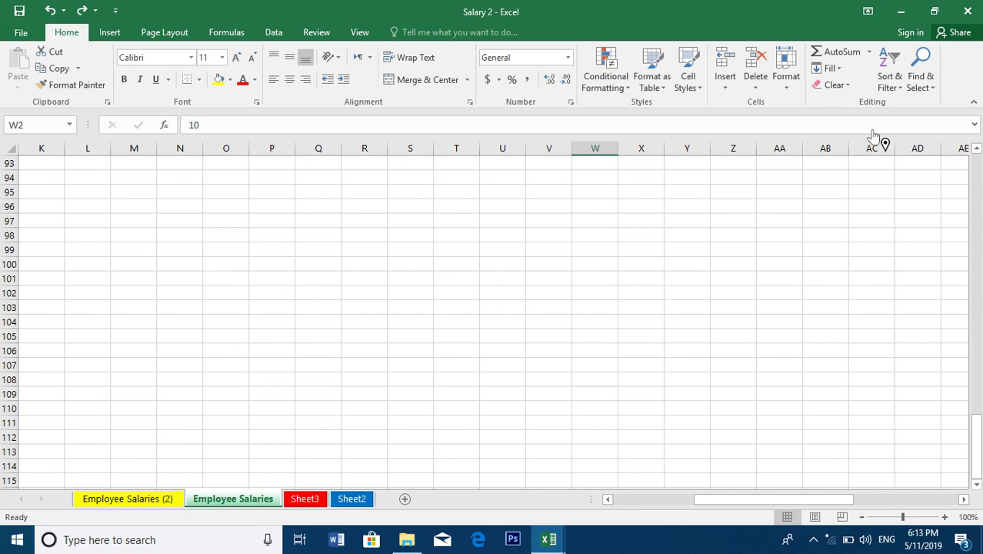
pyautogui.scroll(20, 873, 138)
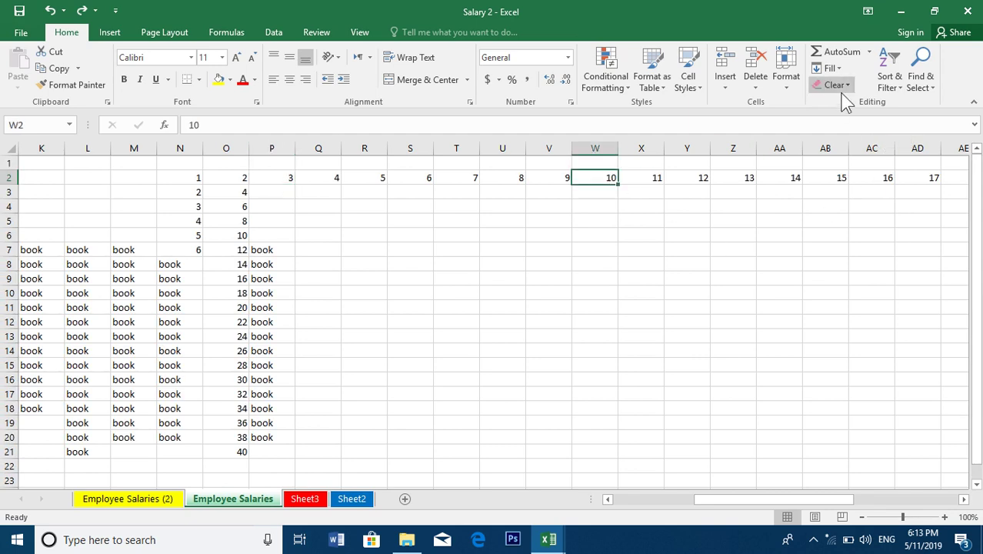
pyautogui.click(830, 67)
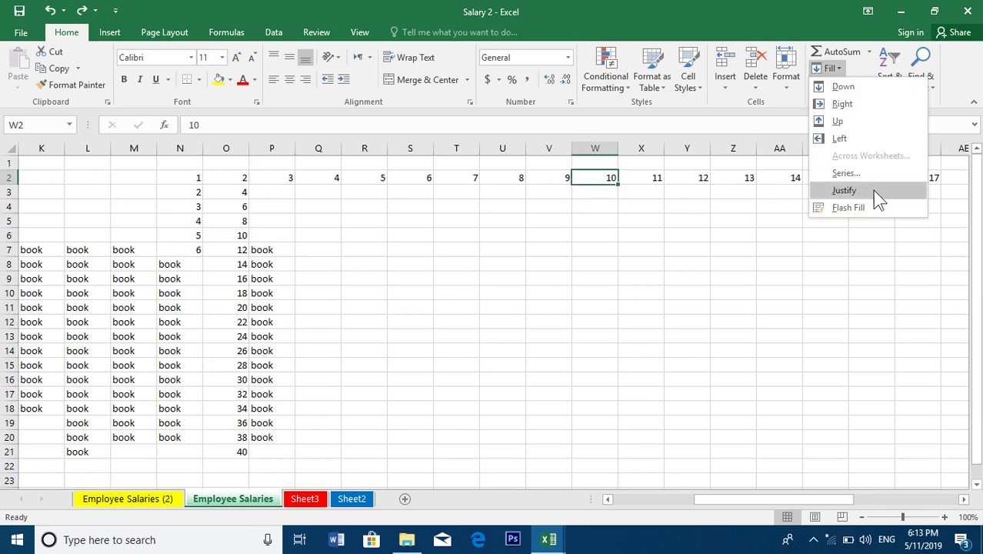
pyautogui.click(846, 173)
pyautogui.click(584, 358)
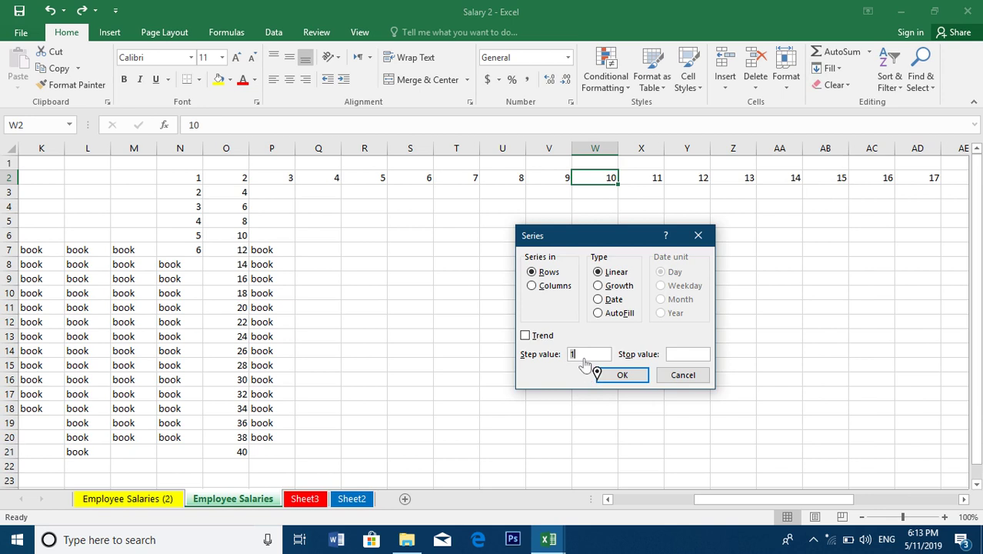
pyautogui.click(700, 356)
pyautogui.click(606, 288)
pyautogui.click(682, 375)
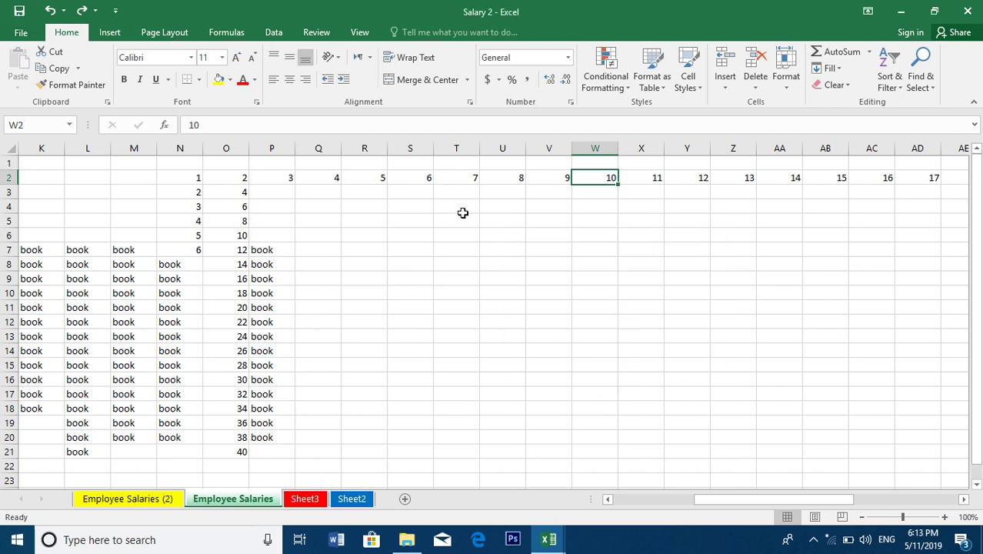
# Enter 2 in cell S6 and reselect it as the series start
pyautogui.click(420, 232)
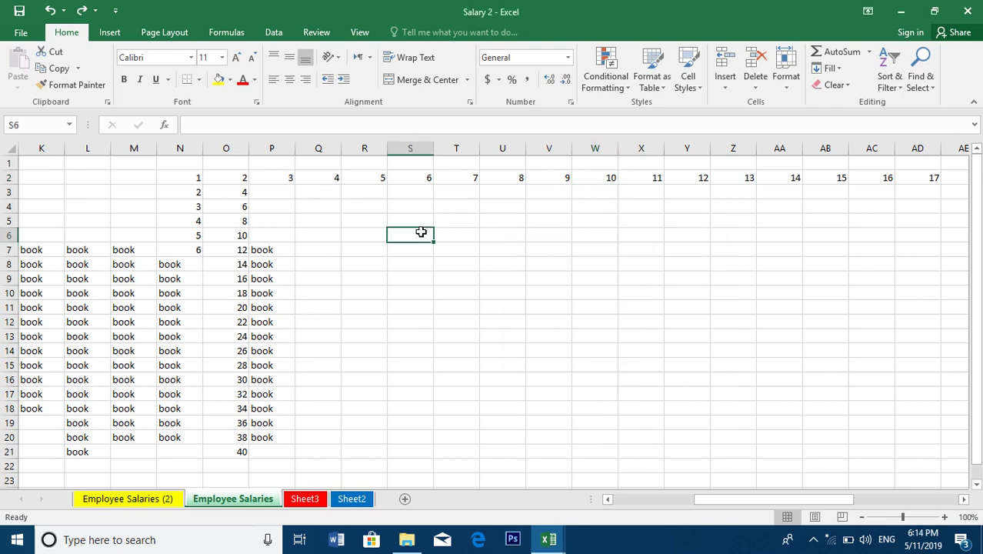
pyautogui.write('2')
pyautogui.click(431, 307)
pyautogui.click(418, 238)
# Fill S6 down as a Growth series with step 2 and stop 40, giving 2–32
pyautogui.click(831, 68)
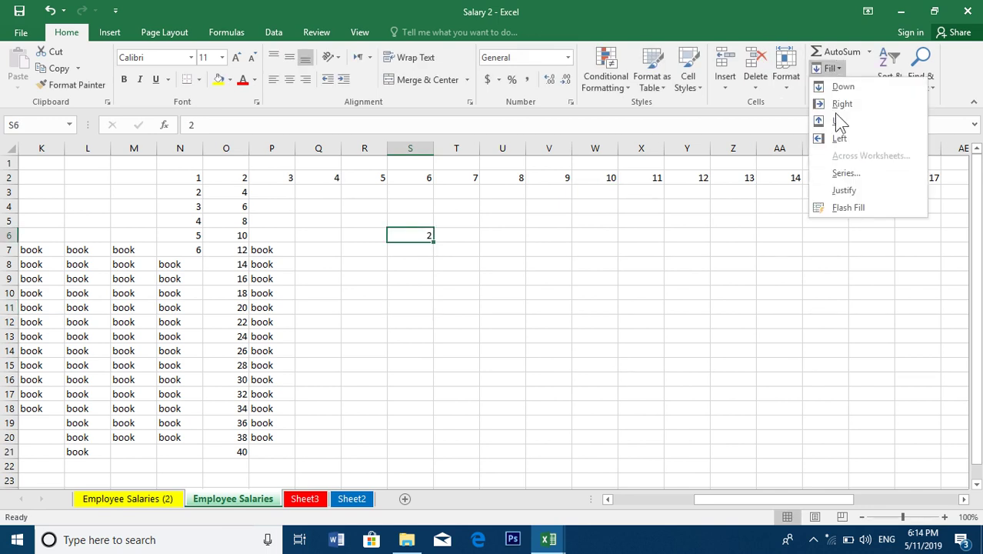
pyautogui.click(845, 173)
pyautogui.press('BackSpace')
pyautogui.write('2')
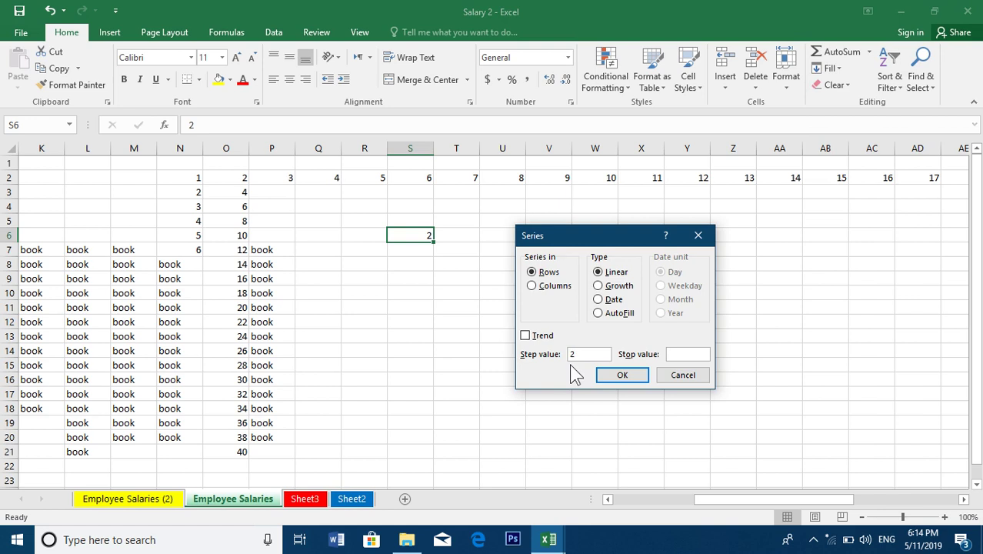
pyautogui.click(681, 359)
pyautogui.write('40')
pyautogui.click(546, 286)
pyautogui.click(615, 286)
pyautogui.click(618, 377)
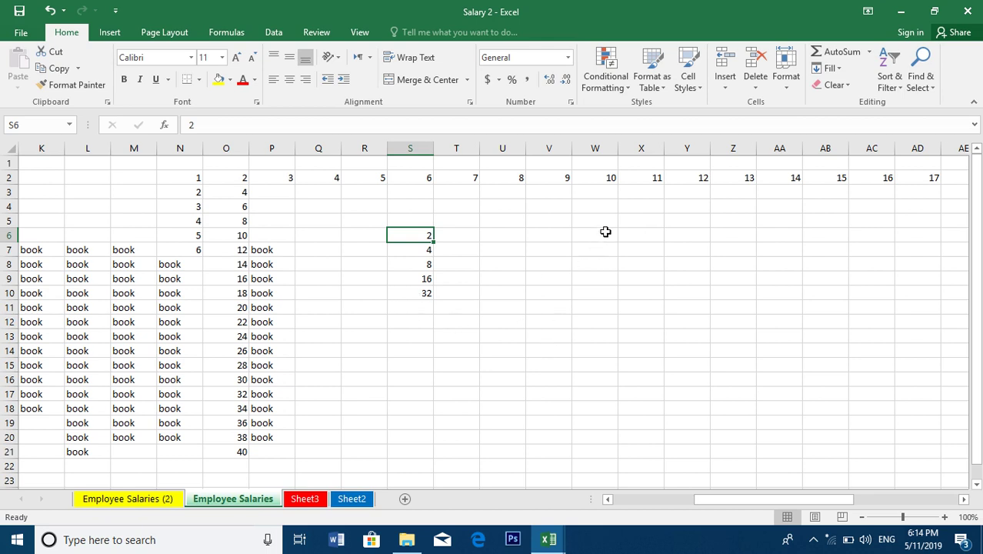
# Enter 5 in cell U6 and reselect it as the series start
pyautogui.click(494, 236)
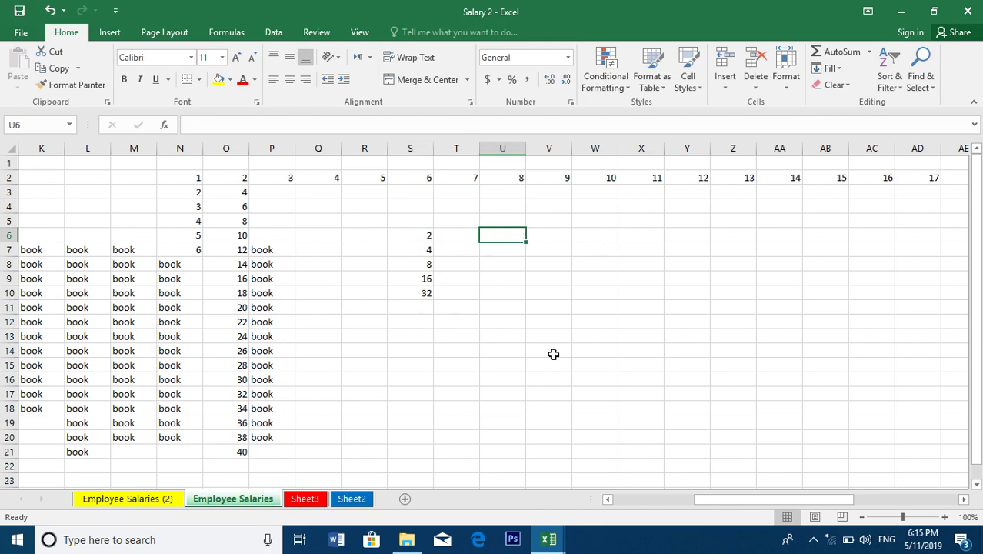
pyautogui.write('5')
pyautogui.press('Return')
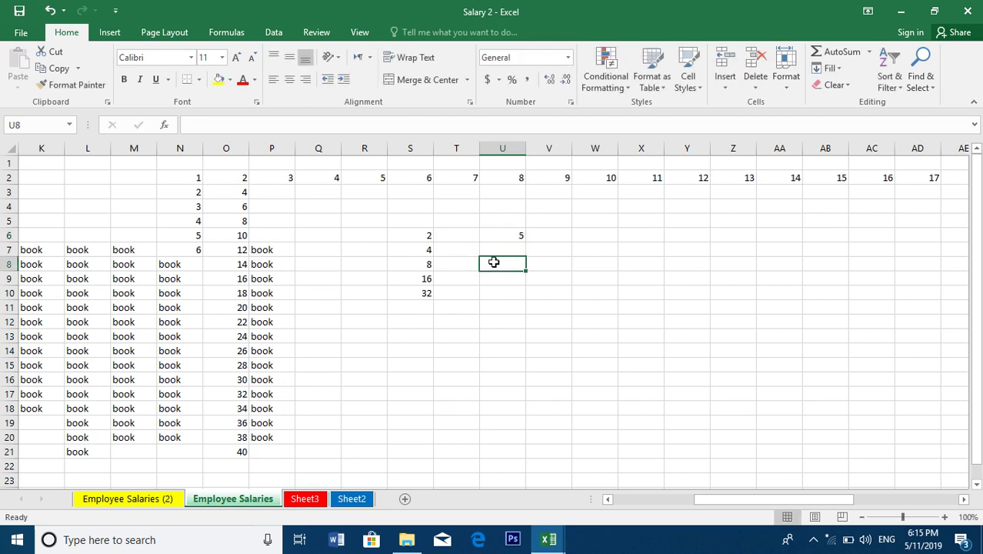
pyautogui.click(499, 231)
# Fill U6 down as a Growth series with stop value 100, putting 25 in U7
pyautogui.click(830, 68)
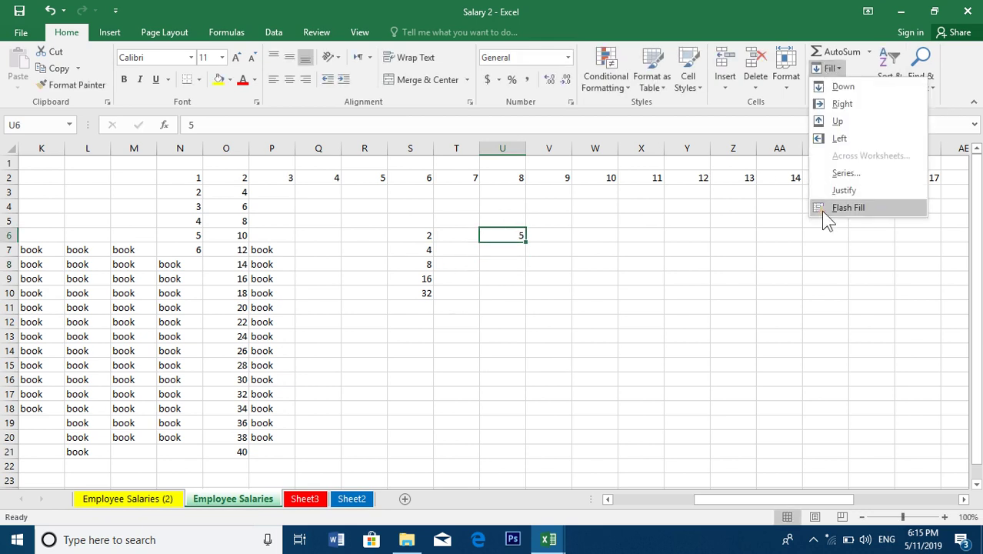
pyautogui.click(846, 173)
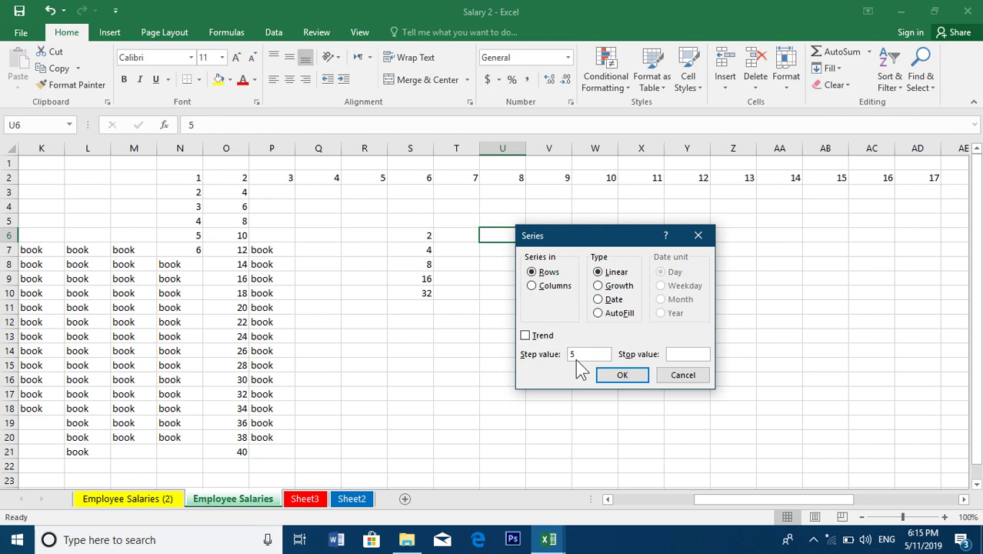
pyautogui.click(680, 357)
pyautogui.write('100')
pyautogui.click(597, 286)
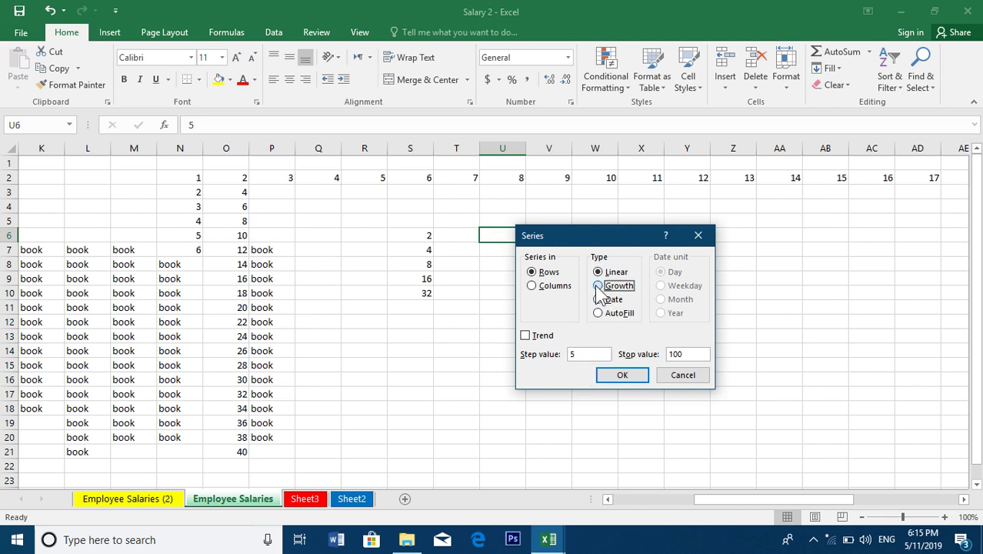
pyautogui.click(552, 286)
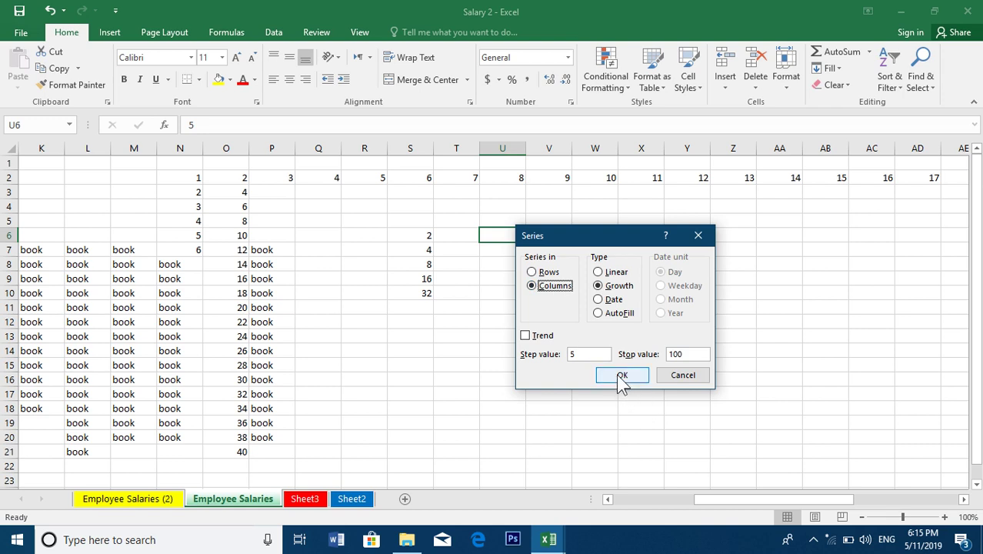
pyautogui.click(621, 377)
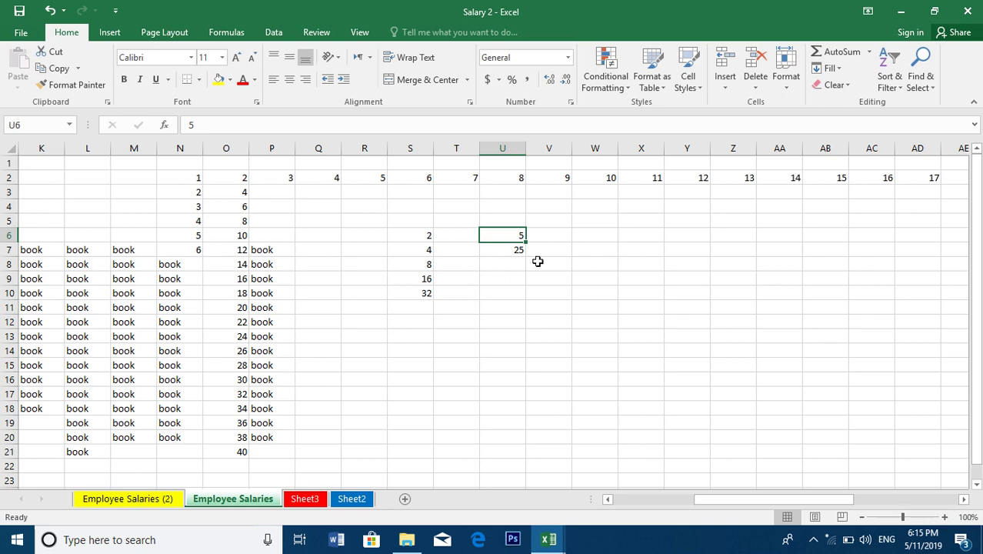
pyautogui.click(586, 236)
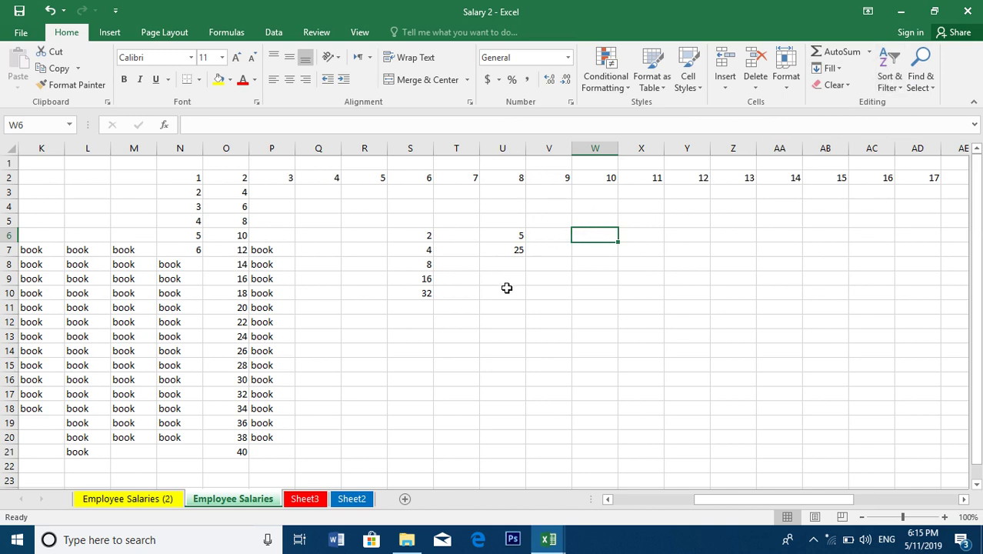
pyautogui.click(512, 235)
# Rerun the column U Growth series with step 5 and no stop value, reaching 15625 in U11
pyautogui.click(827, 68)
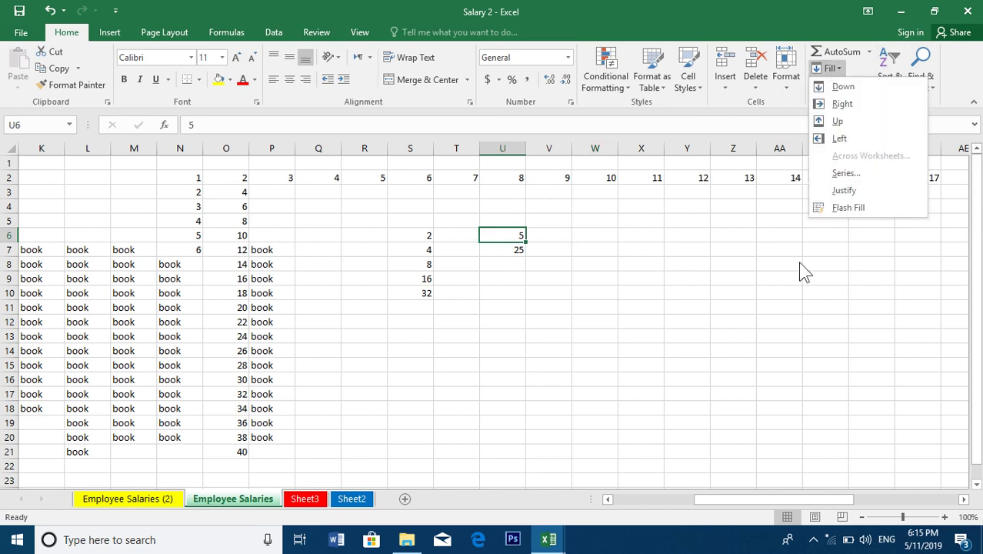
pyautogui.click(845, 169)
pyautogui.click(593, 354)
pyautogui.press('BackSpace')
pyautogui.write('5')
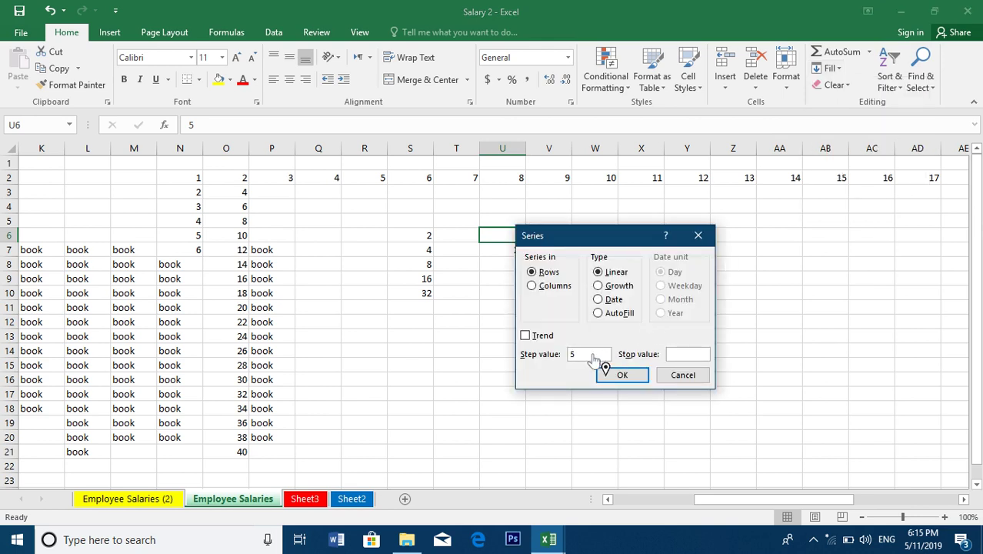
pyautogui.click(687, 356)
pyautogui.click(611, 286)
pyautogui.click(533, 286)
pyautogui.click(682, 356)
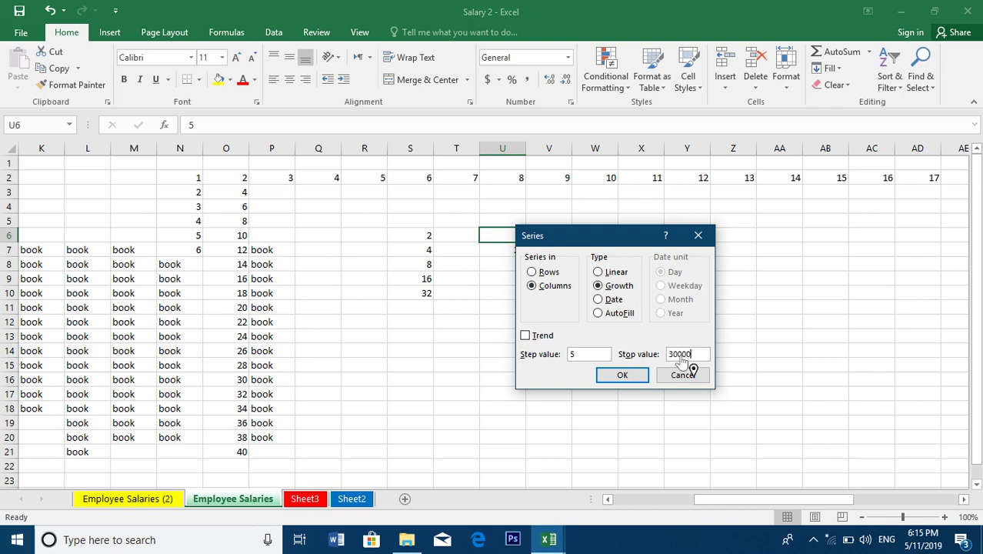
pyautogui.press('Return')
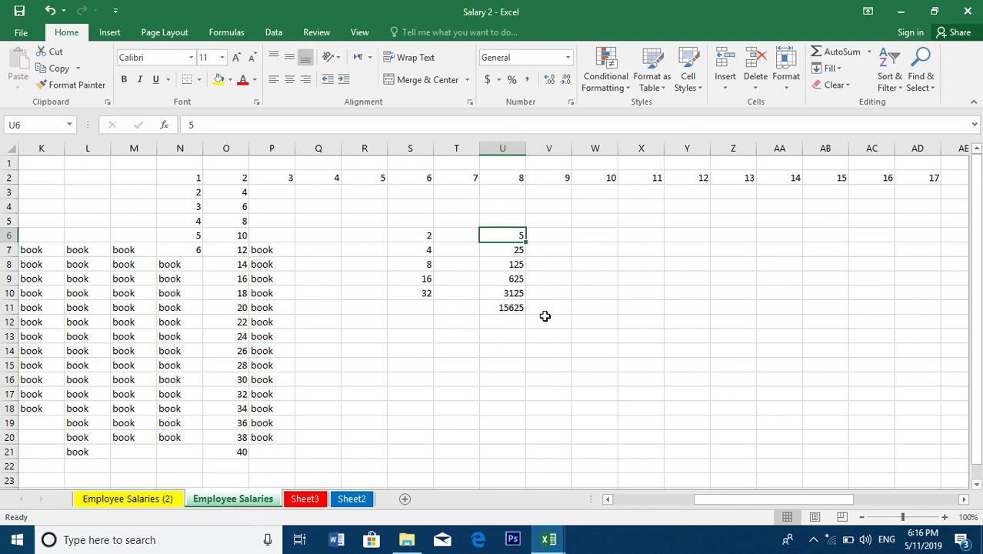
pyautogui.click(547, 236)
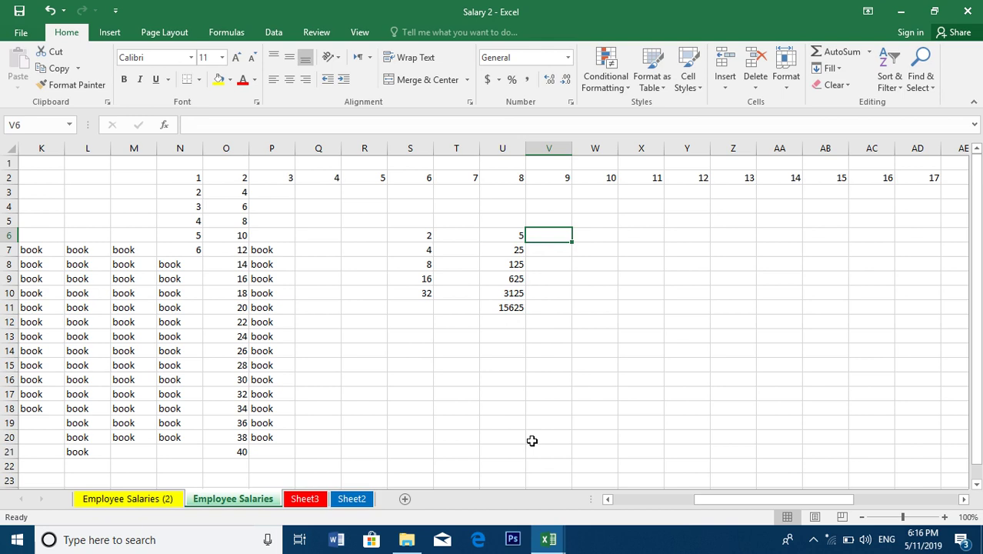
pyautogui.write('5')
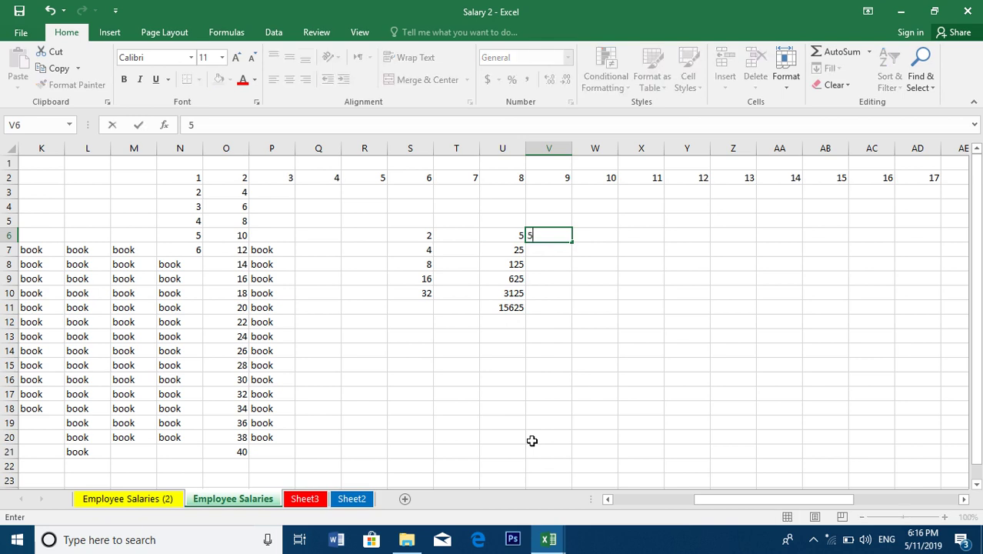
pyautogui.write('1')
pyautogui.click(548, 307)
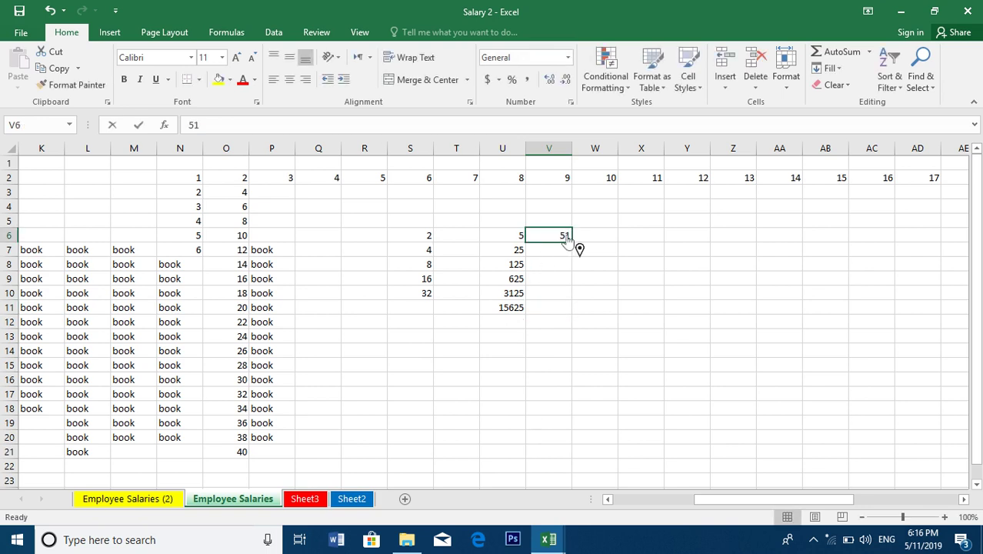
pyautogui.doubleClick(567, 238)
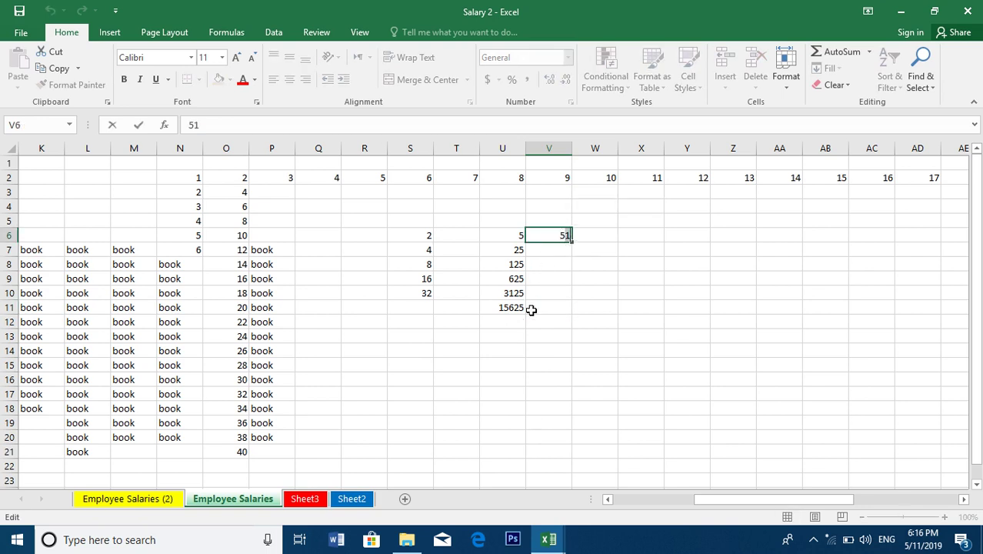
pyautogui.click(257, 102)
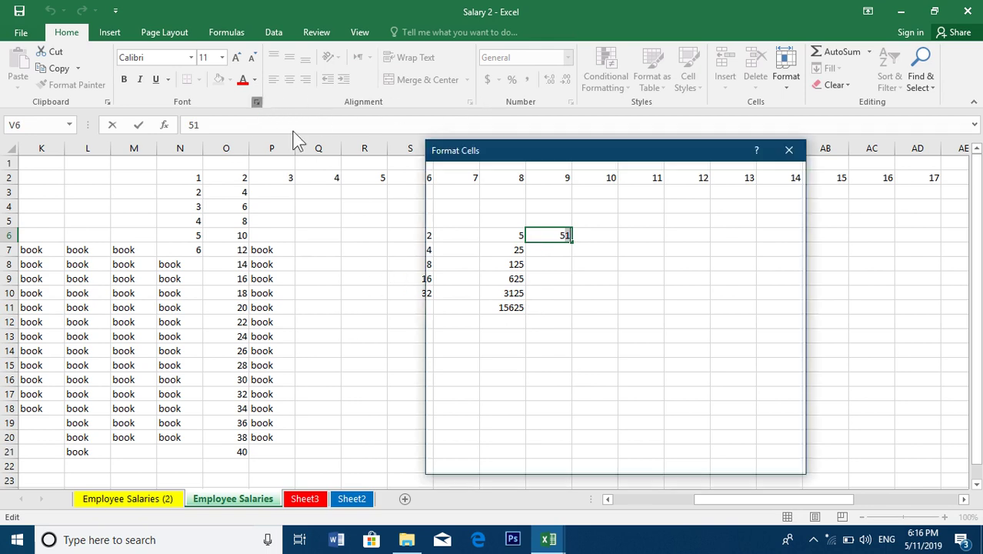
pyautogui.click(451, 341)
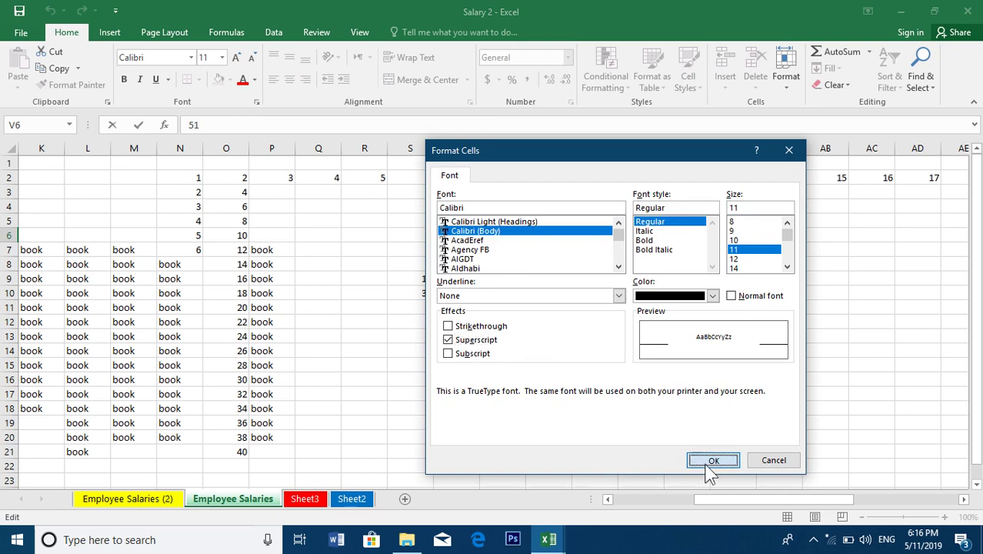
pyautogui.click(711, 464)
pyautogui.click(640, 390)
pyautogui.click(566, 236)
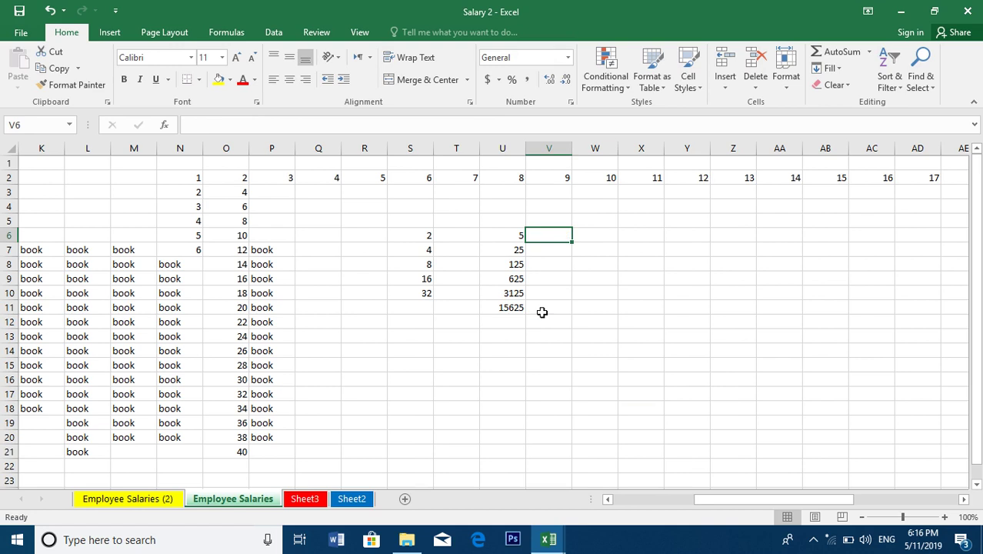
pyautogui.click(551, 260)
# From cell V12, bring up Fill > Series with the Date type chosen, then cancel it
pyautogui.click(559, 285)
pyautogui.click(562, 304)
pyautogui.click(563, 292)
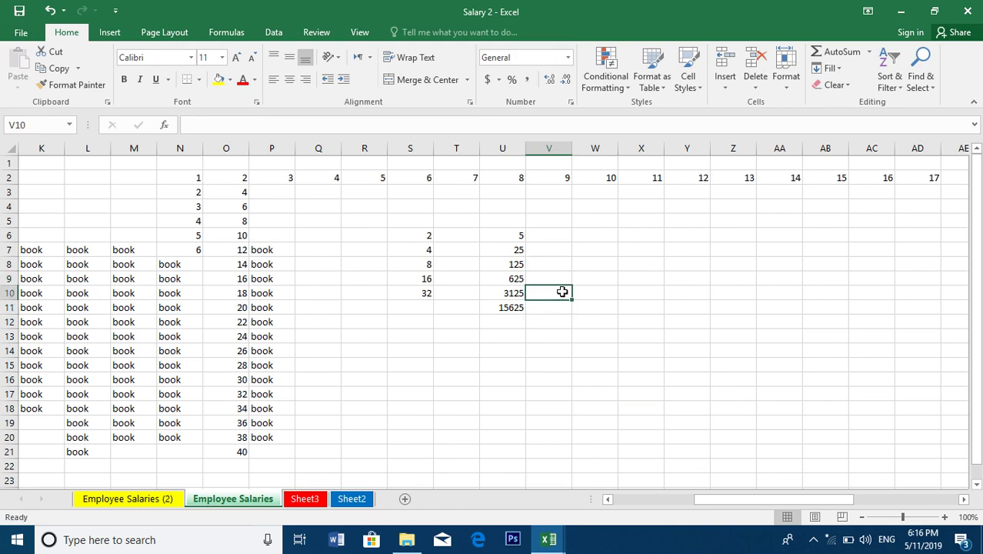
pyautogui.click(558, 307)
pyautogui.click(557, 320)
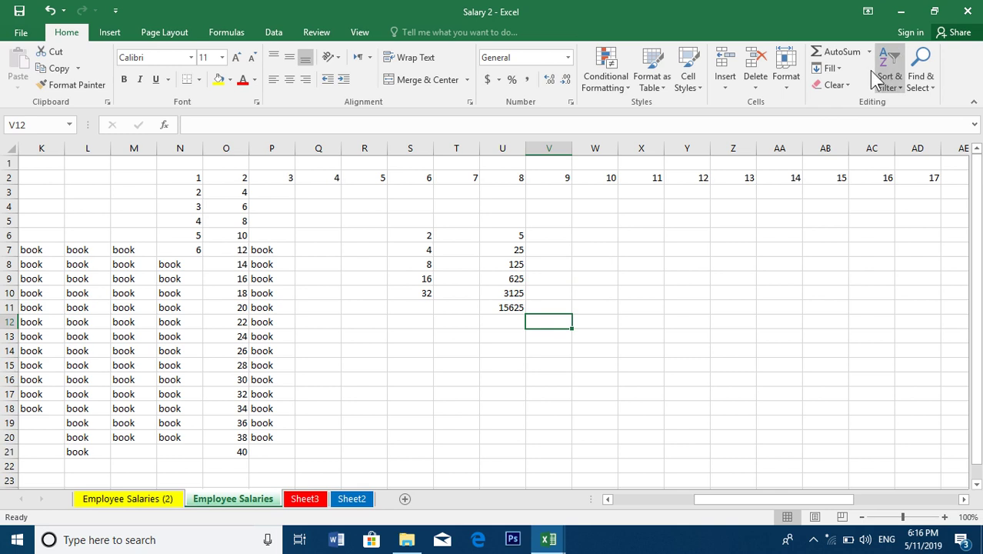
pyautogui.click(833, 68)
pyautogui.click(844, 172)
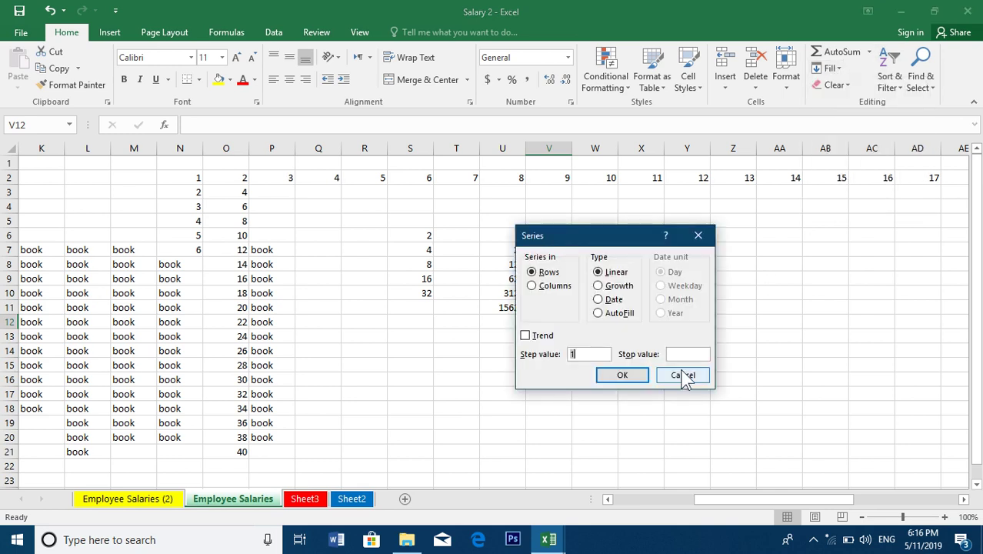
pyautogui.click(608, 301)
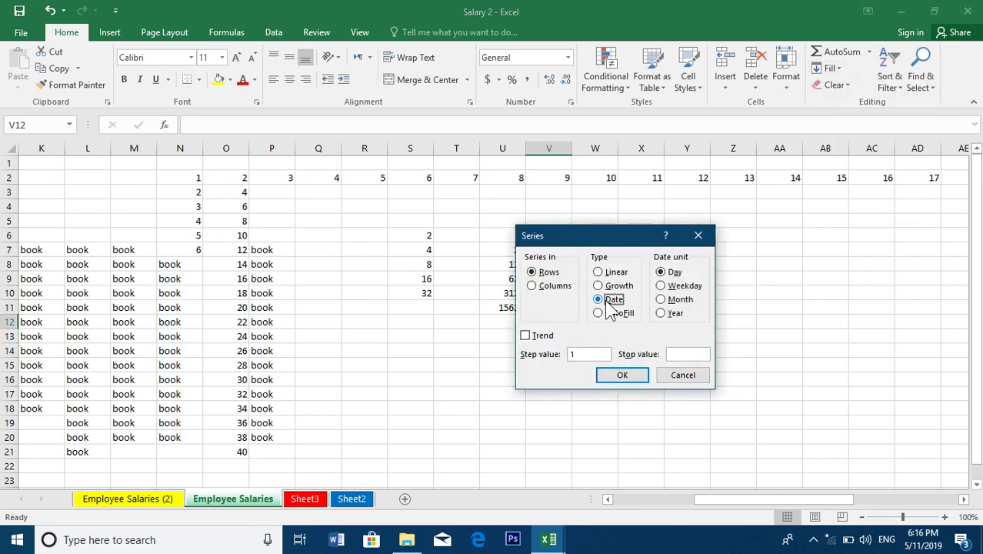
pyautogui.click(695, 380)
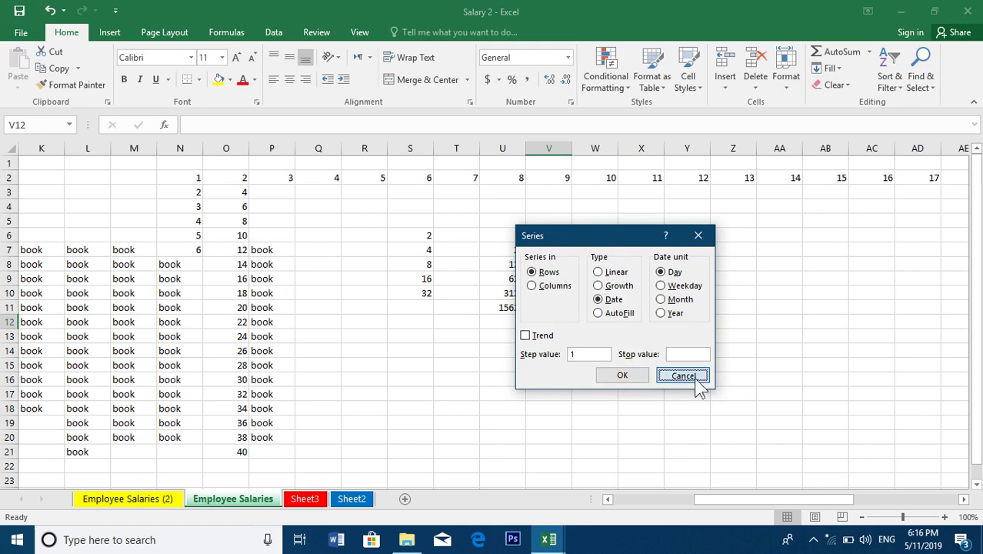
# Enter 2019/5/1 in X7 and drag it down to row 40 as daily dates
pyautogui.click(646, 245)
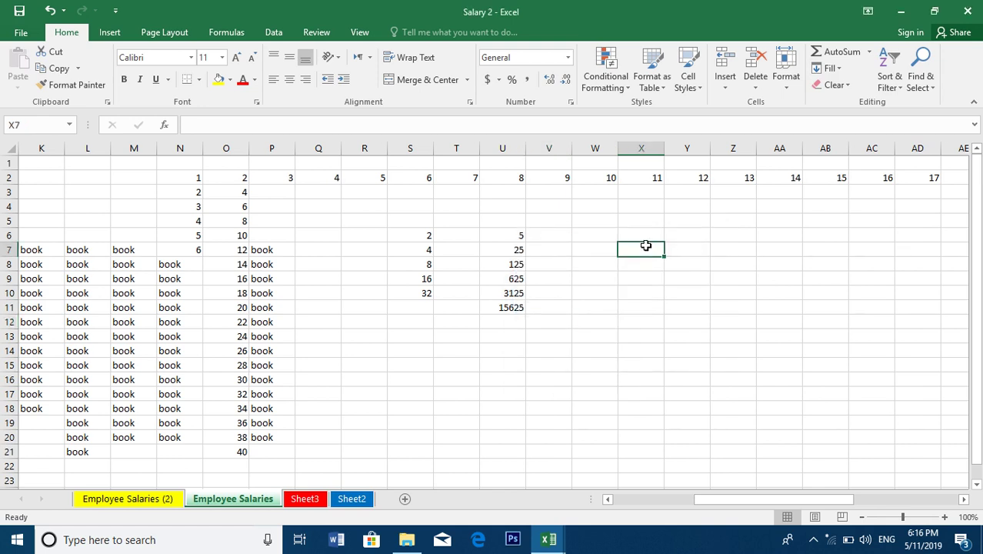
pyautogui.write('2019/5/1')
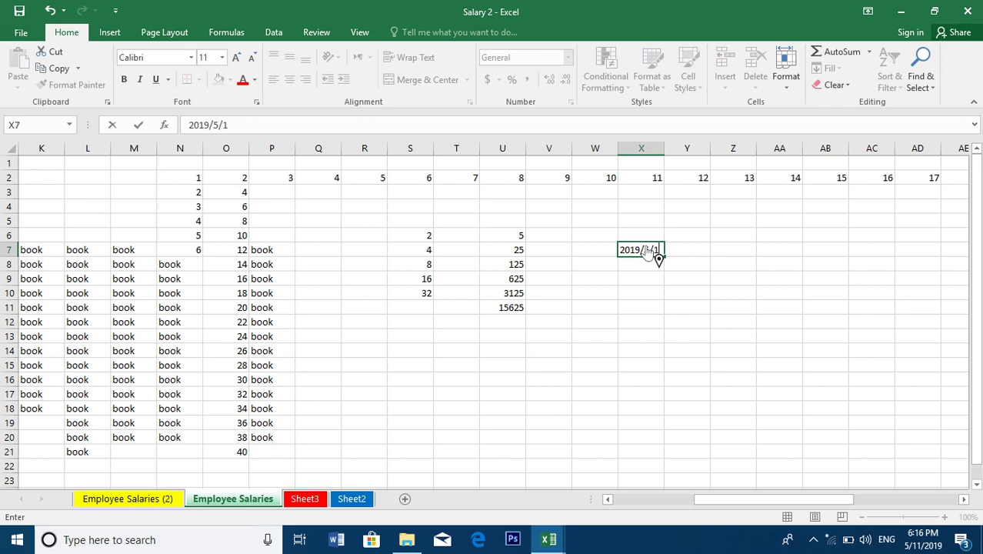
pyautogui.press('Return')
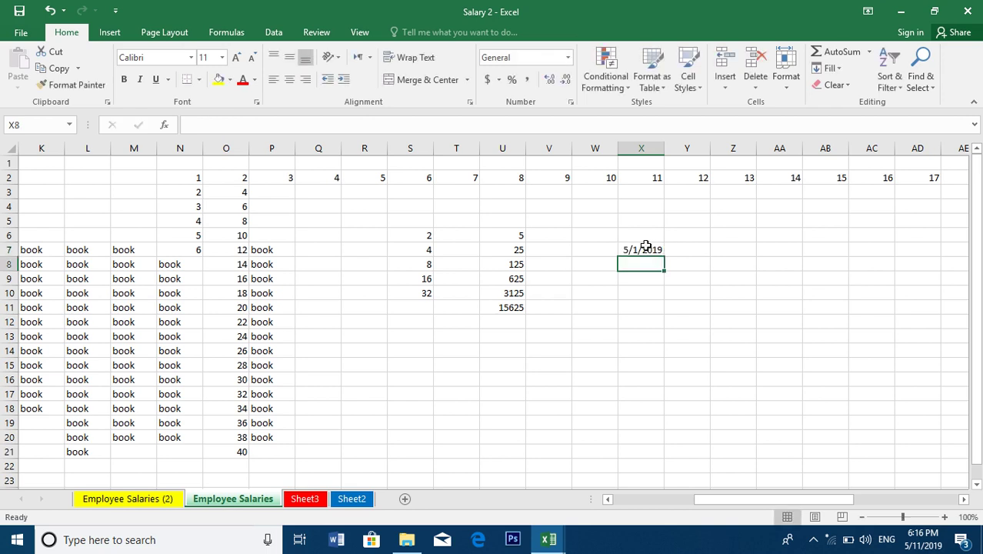
pyautogui.click(644, 249)
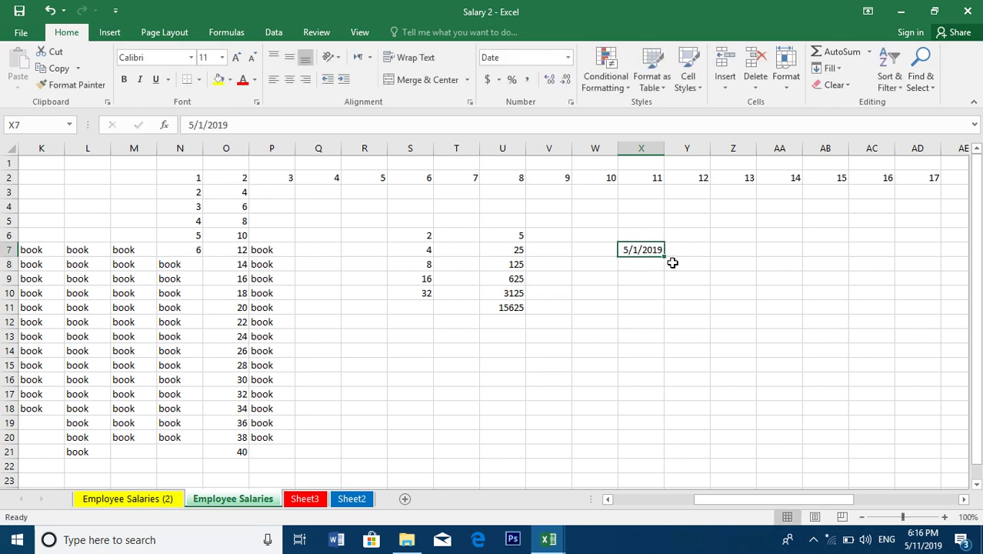
pyautogui.moveTo(665, 258); pyautogui.dragTo(667, 446)
# Scroll through column X to check the daily dates from 5/1/2019 to 6/3/2019
pyautogui.keyDown('ctrl'); pyautogui.scroll(2, 761, 406); pyautogui.keyUp('ctrl')
pyautogui.keyDown('ctrl'); pyautogui.scroll(-1, 761, 407); pyautogui.keyUp('ctrl')
pyautogui.moveTo(976, 377); pyautogui.dragTo(976, 347)
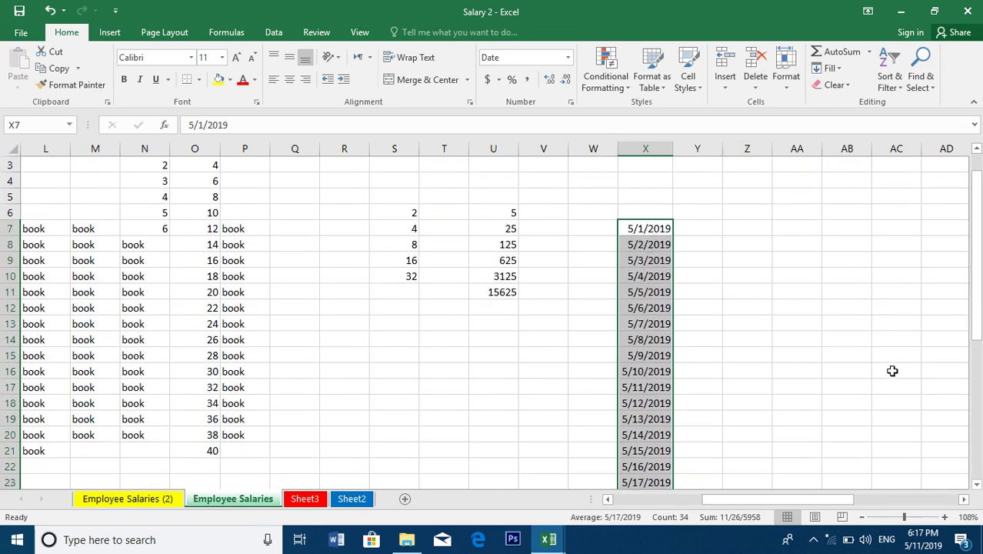
pyautogui.moveTo(975, 289); pyautogui.dragTo(960, 436)
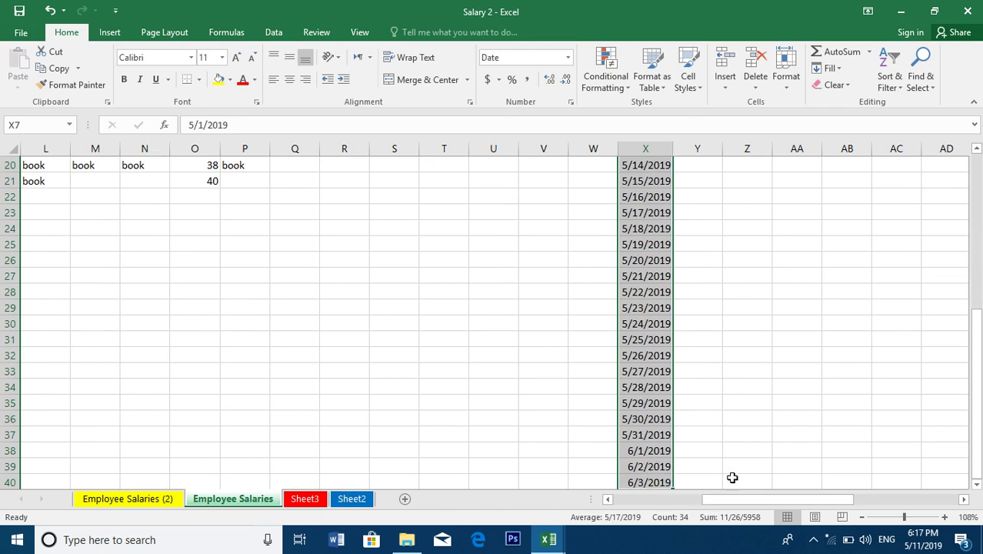
pyautogui.moveTo(973, 356); pyautogui.dragTo(975, 317)
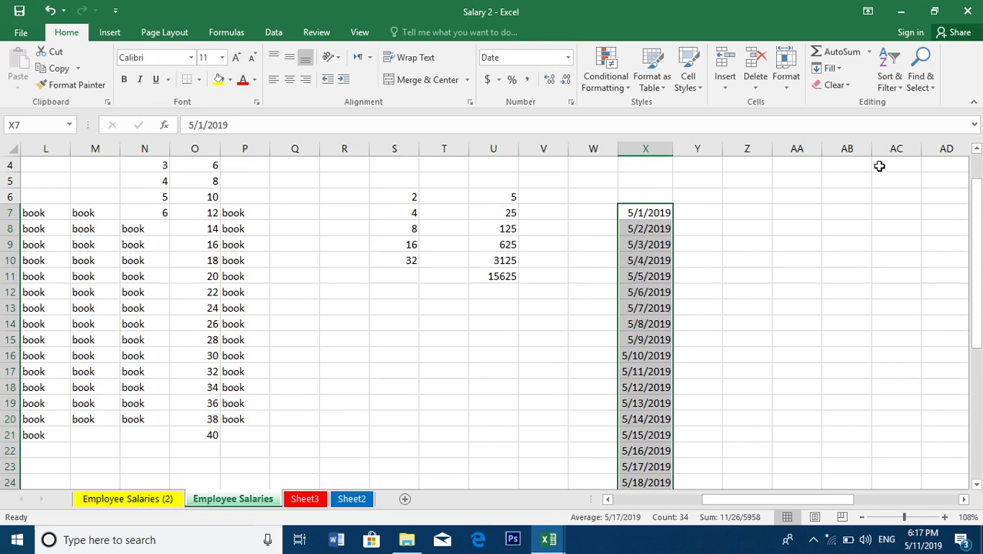
# Refill X7:X40 as a Weekday date series from 5/1/2019, skipping weekends
pyautogui.click(831, 69)
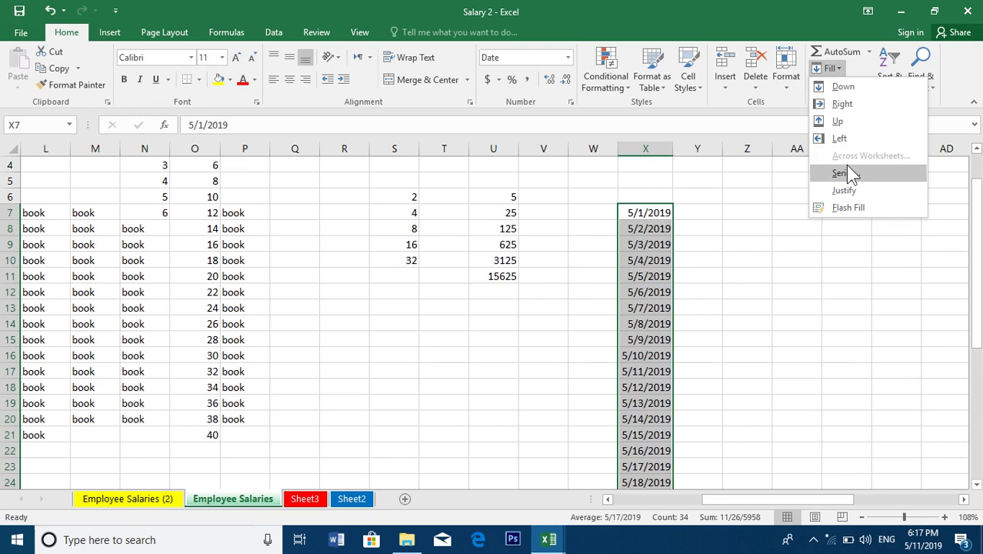
pyautogui.click(846, 171)
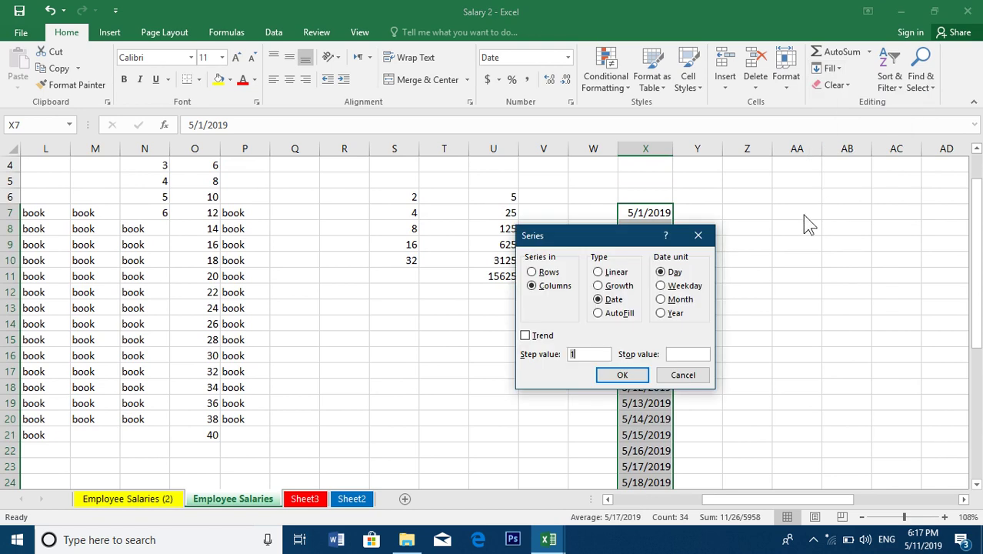
pyautogui.click(669, 287)
pyautogui.moveTo(585, 236); pyautogui.dragTo(391, 142)
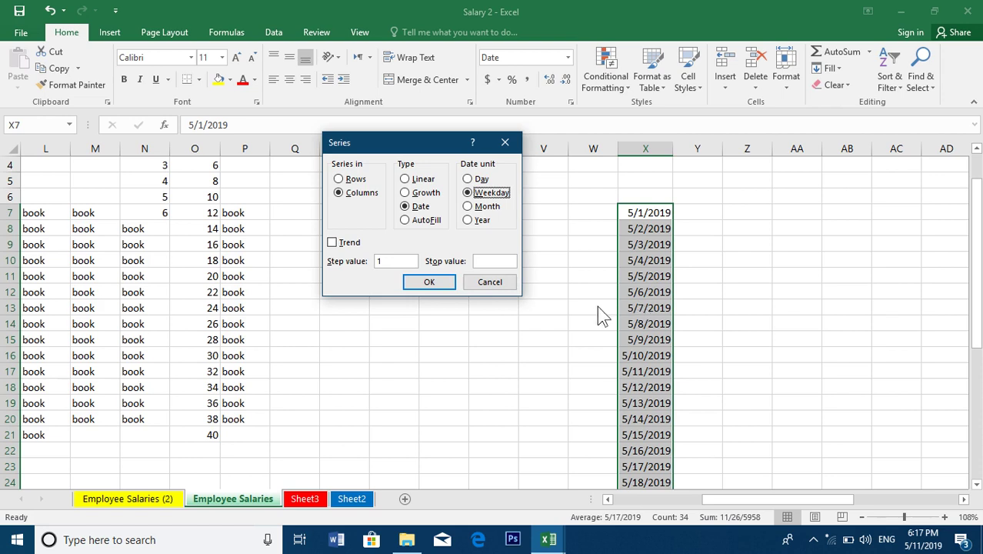
pyautogui.click(443, 285)
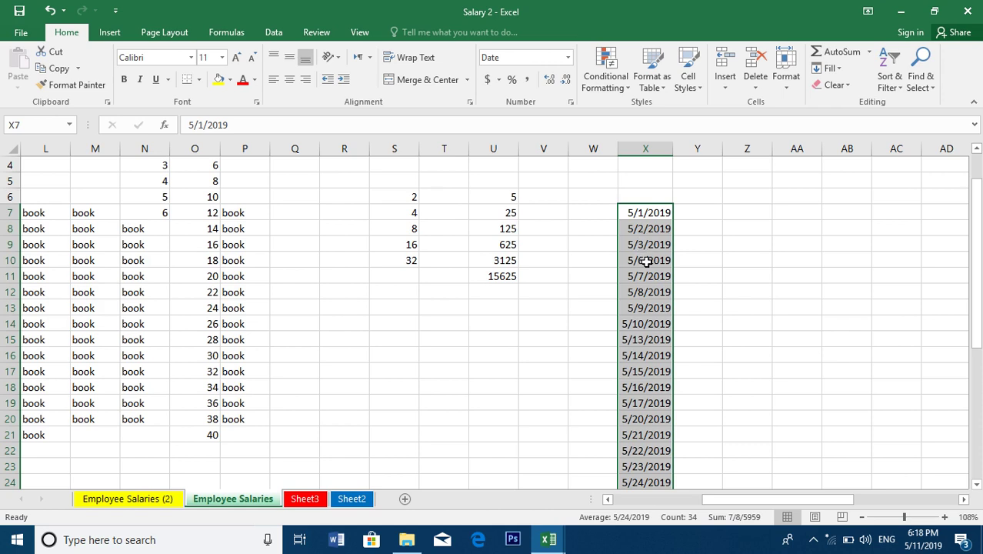
pyautogui.click(925, 544)
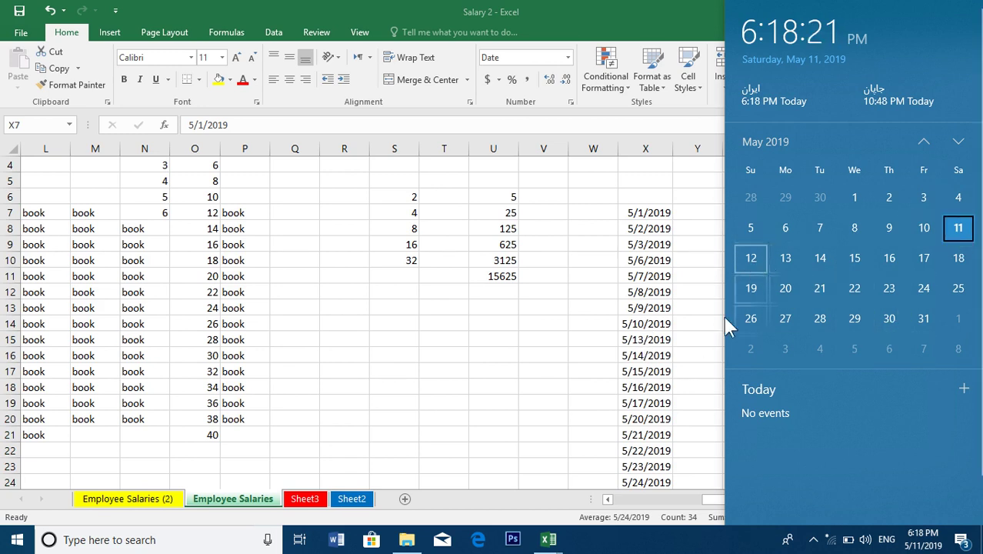
pyautogui.click(669, 392)
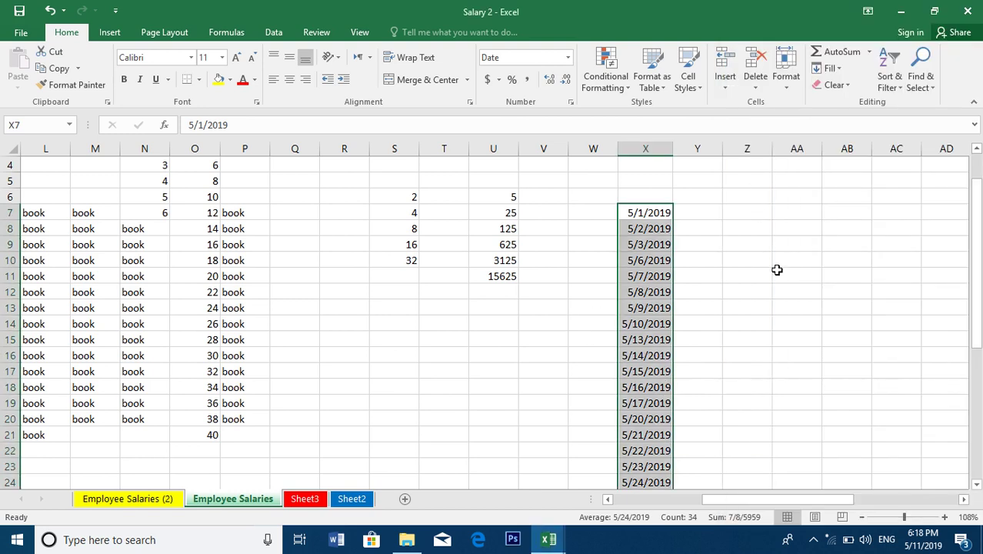
pyautogui.click(831, 69)
# Switch column X to a Month date series from 5/1/2019 through 10/1/2020
pyautogui.click(844, 170)
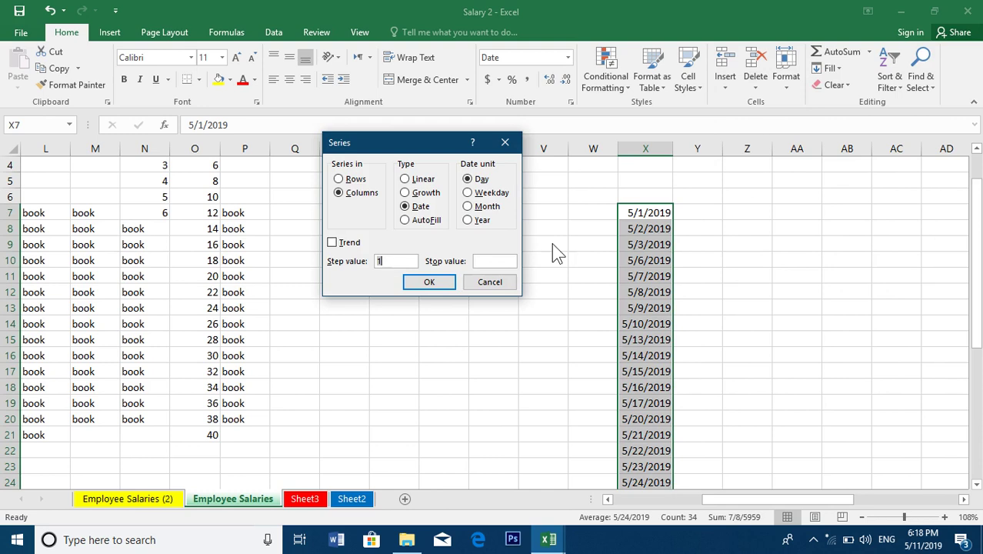
pyautogui.click(483, 209)
pyautogui.click(436, 284)
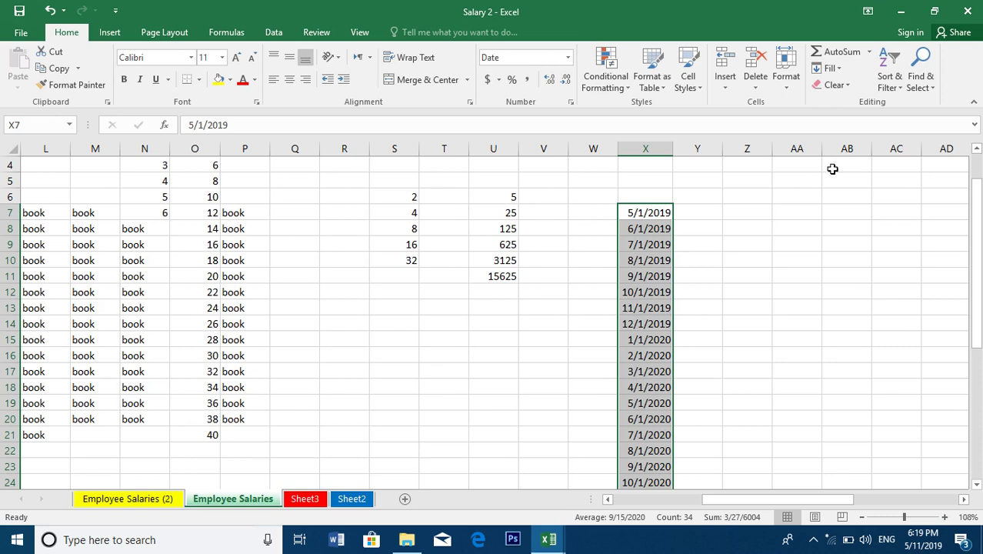
pyautogui.click(830, 68)
pyautogui.click(847, 172)
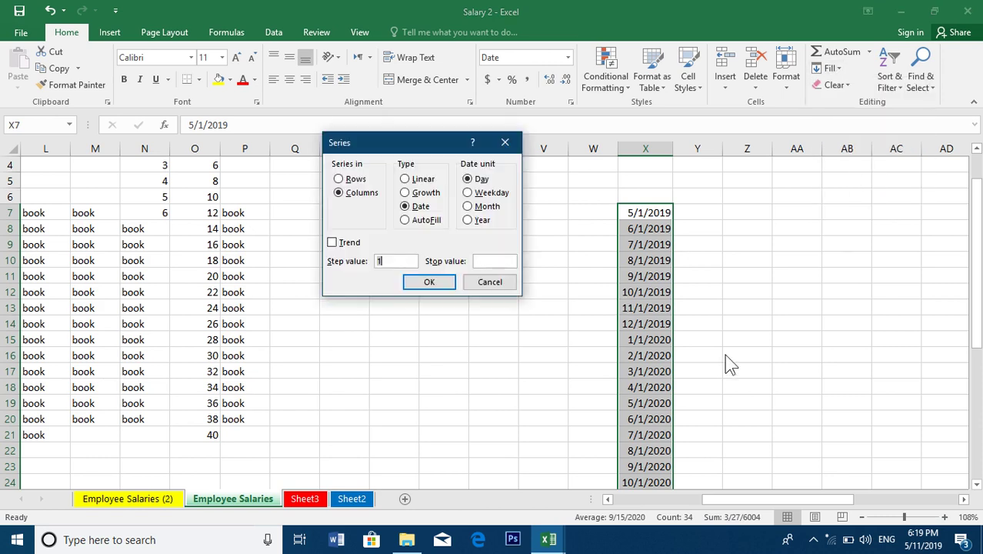
# Change column X to a Year date series, 5/1/2019 down to 5/1/2052 in X40
pyautogui.click(468, 220)
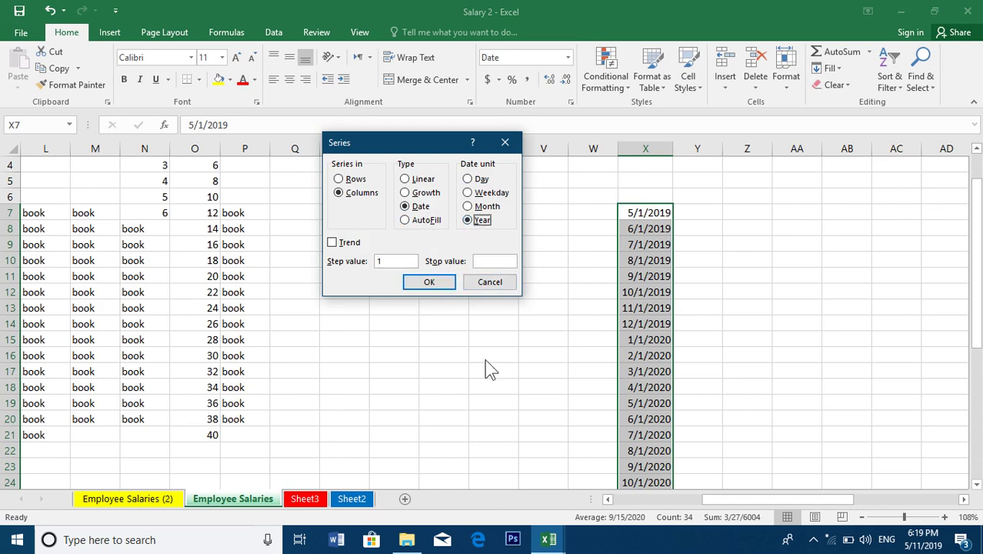
pyautogui.click(431, 282)
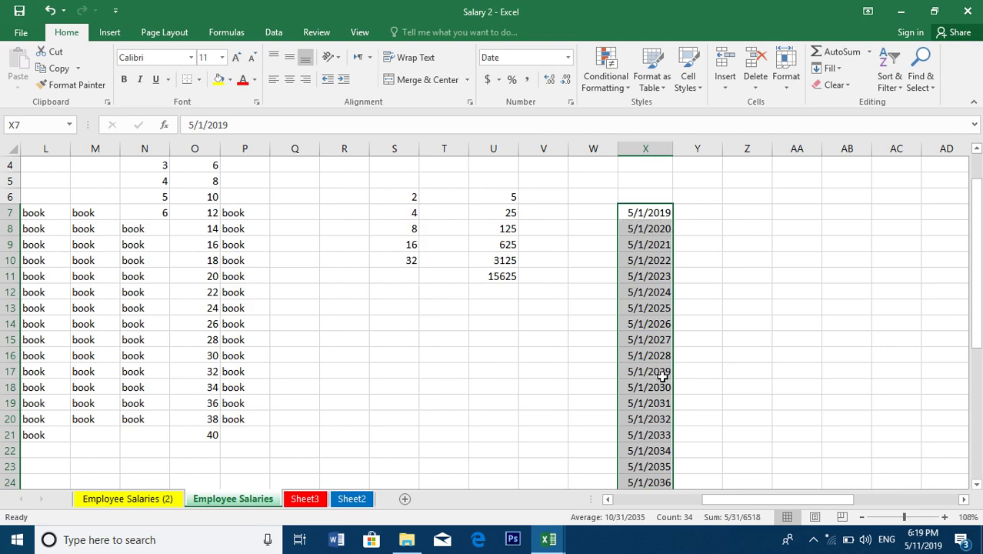
pyautogui.moveTo(979, 371); pyautogui.dragTo(965, 504)
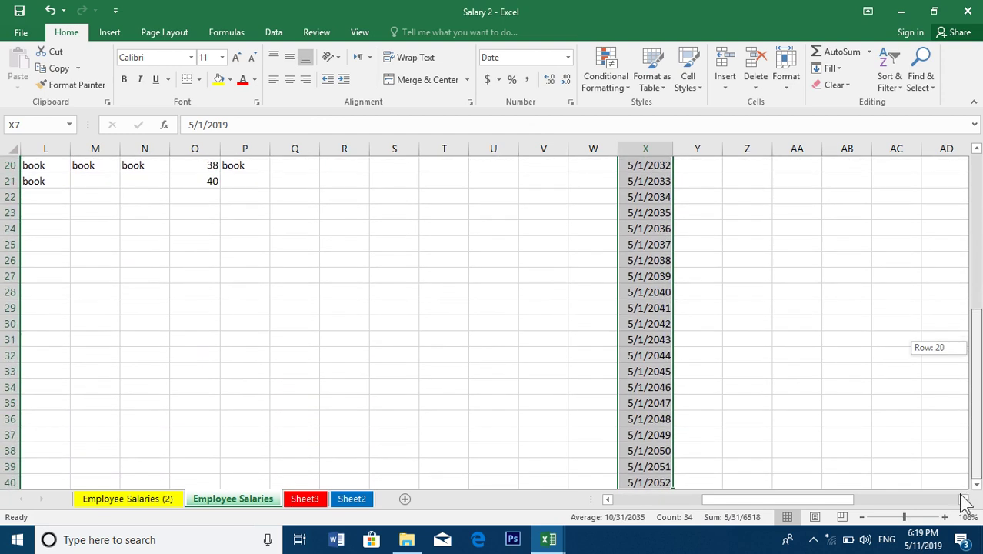
pyautogui.click(977, 485)
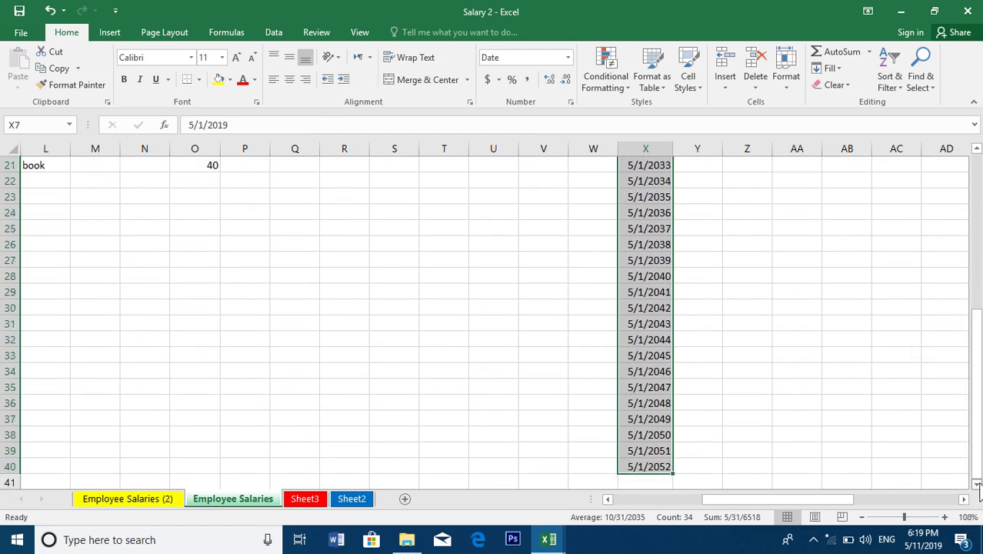
pyautogui.moveTo(977, 469); pyautogui.dragTo(975, 453)
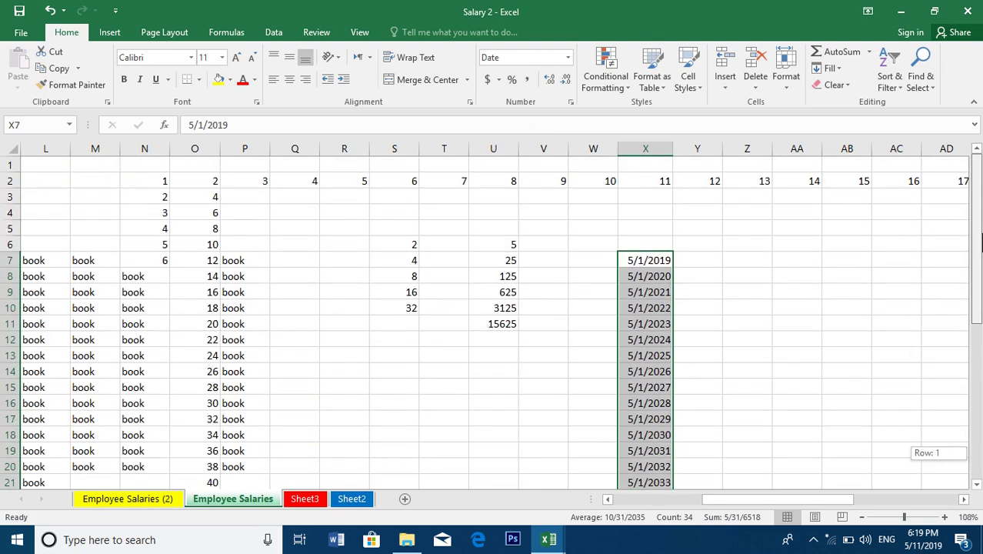
pyautogui.click(841, 70)
pyautogui.click(838, 171)
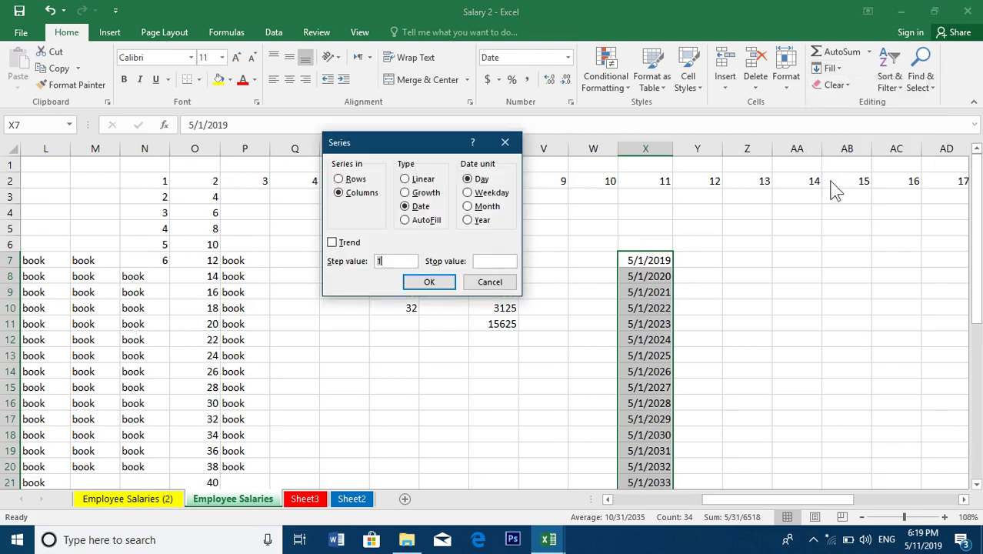
# Enter 1 and 2 in Z6:Z7 and AutoFill Z6:Z39 with 1 through 34
pyautogui.click(488, 283)
pyautogui.click(760, 247)
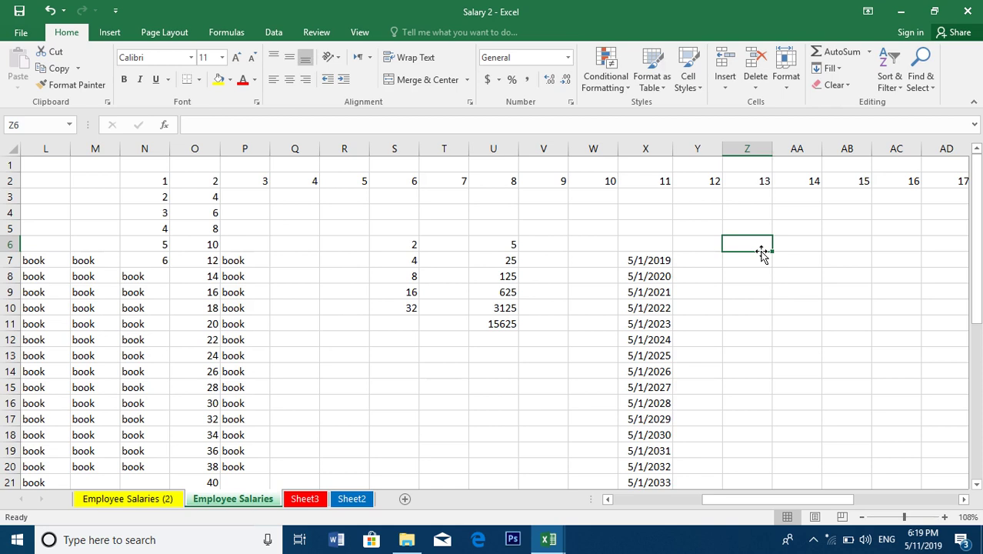
pyautogui.write('1')
pyautogui.press('Return')
pyautogui.write('2')
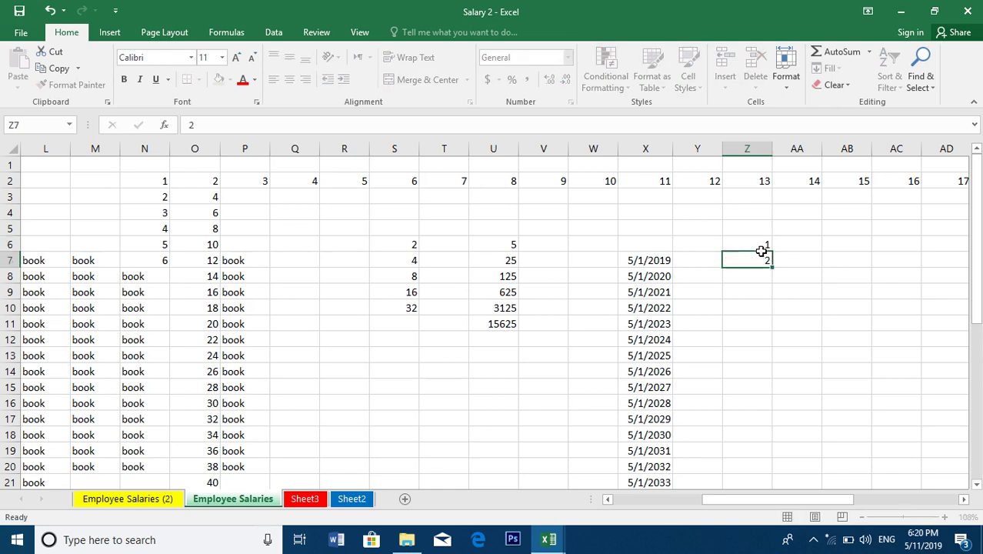
pyautogui.press('Return')
pyautogui.moveTo(756, 244); pyautogui.dragTo(747, 469)
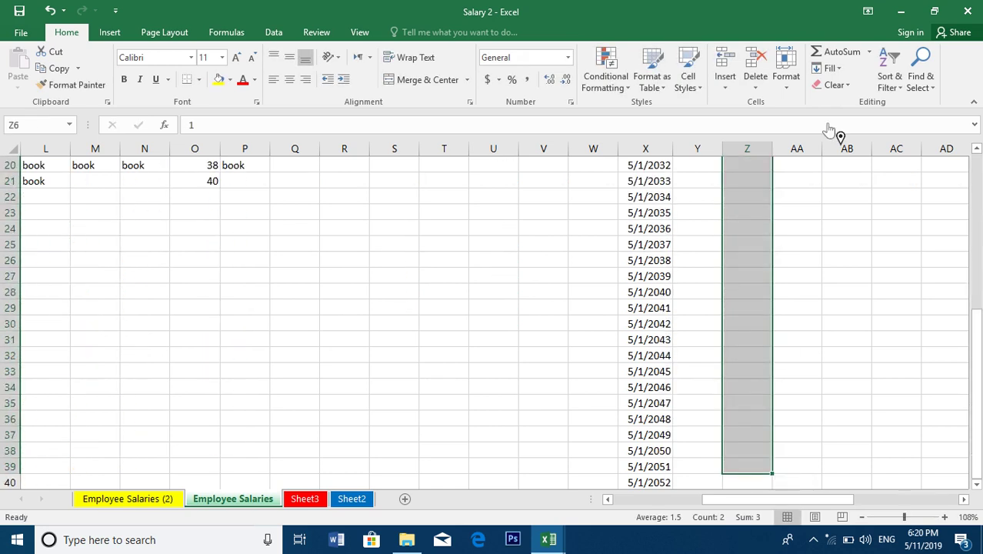
pyautogui.click(831, 68)
pyautogui.click(845, 173)
pyautogui.click(425, 220)
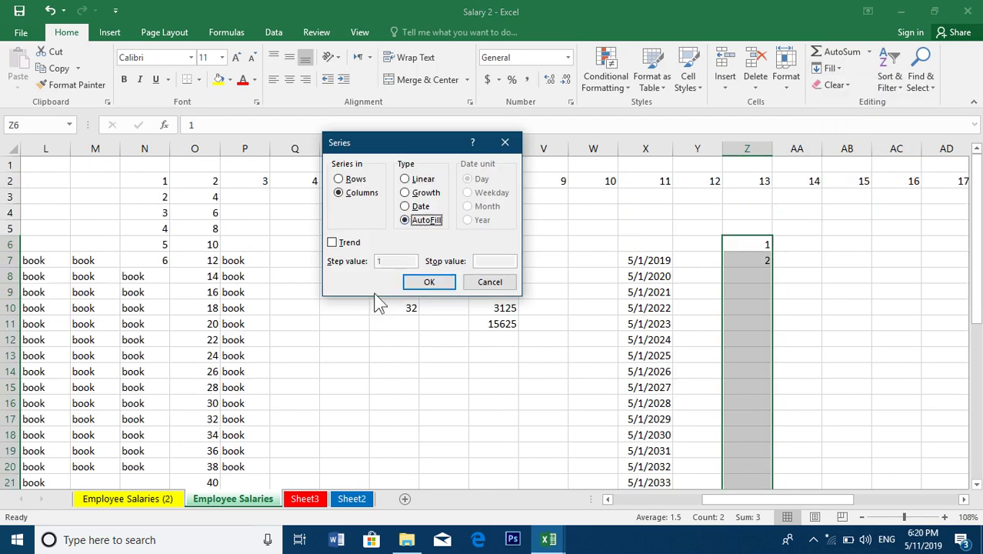
pyautogui.click(427, 282)
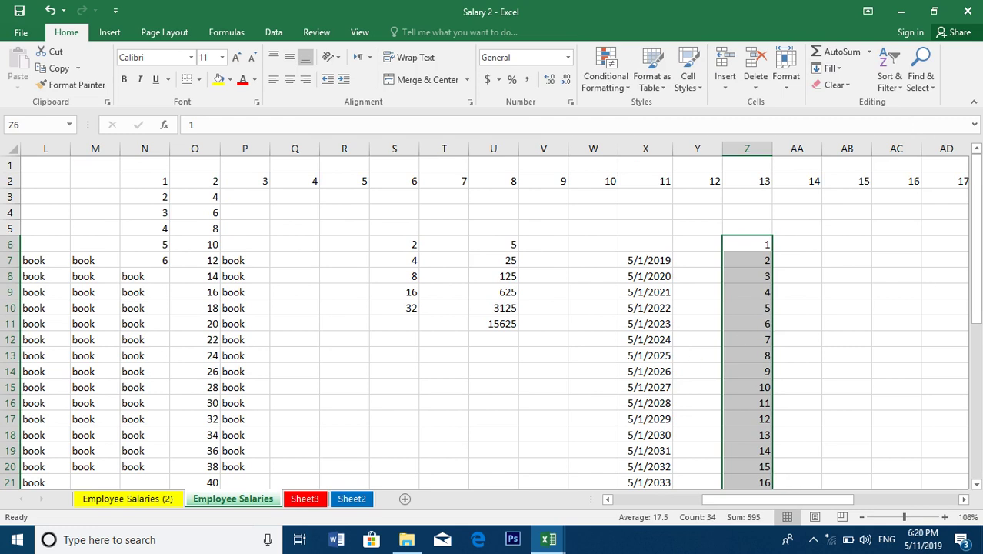
# Check the numbered column, bring the top rows back into view and select W6
pyautogui.moveTo(977, 254); pyautogui.dragTo(967, 458)
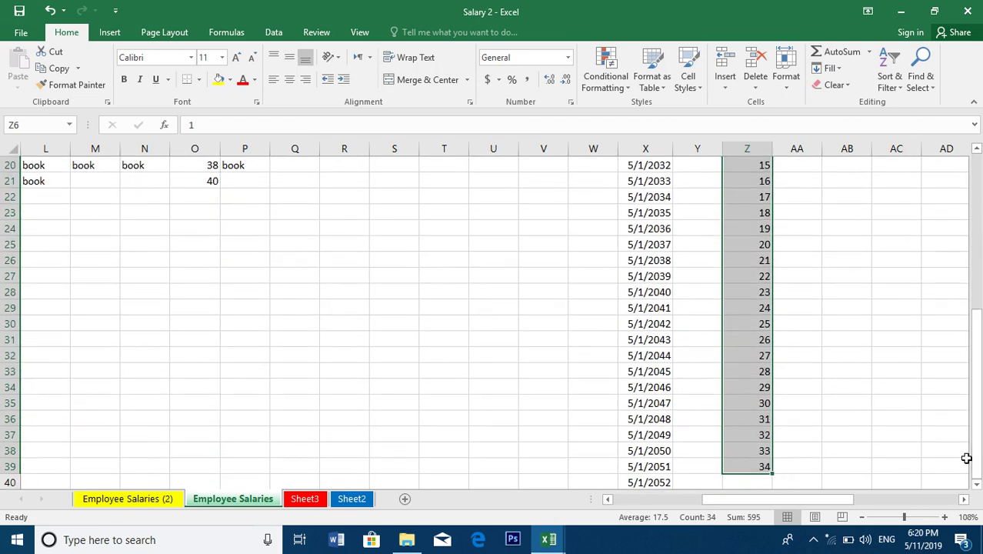
pyautogui.click(547, 201)
pyautogui.click(837, 70)
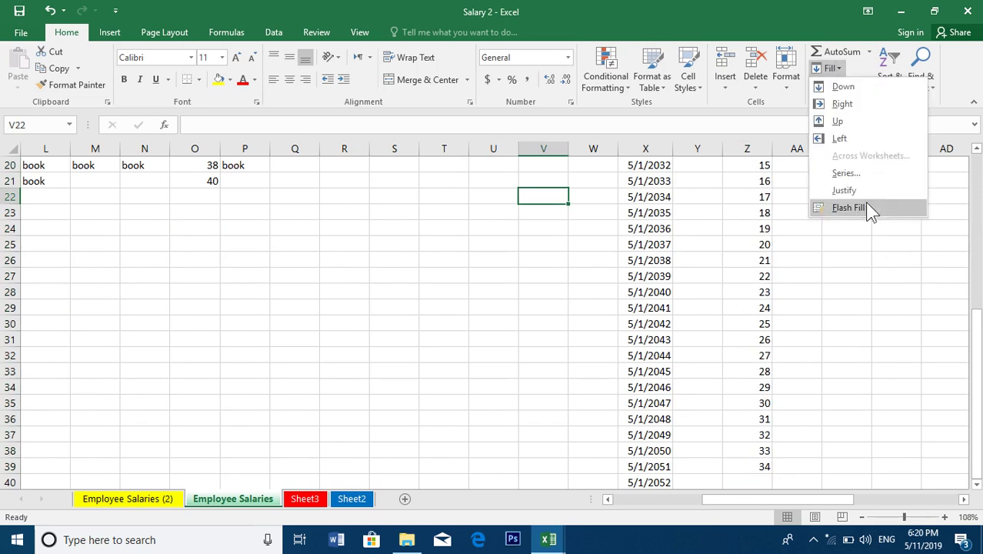
pyautogui.click(859, 190)
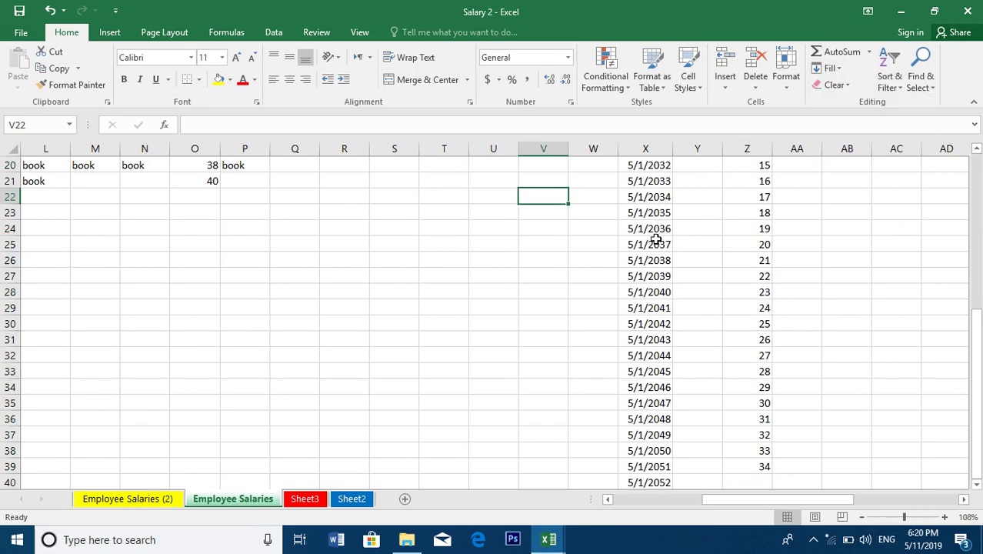
pyautogui.click(455, 245)
pyautogui.click(285, 231)
pyautogui.click(293, 184)
pyautogui.moveTo(304, 163); pyautogui.dragTo(312, 112)
pyautogui.click(293, 225)
pyautogui.click(571, 244)
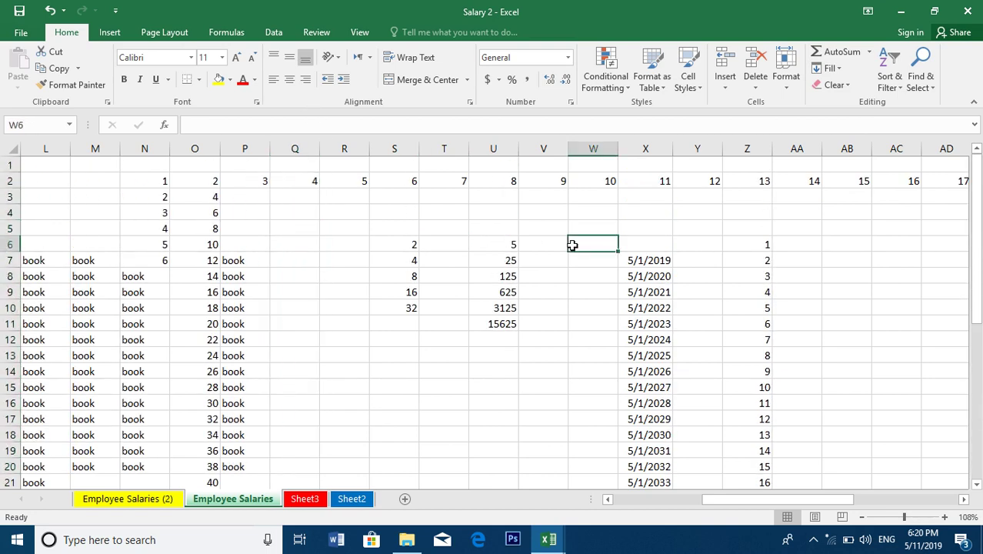
pyautogui.scroll(-1, 511, 323)
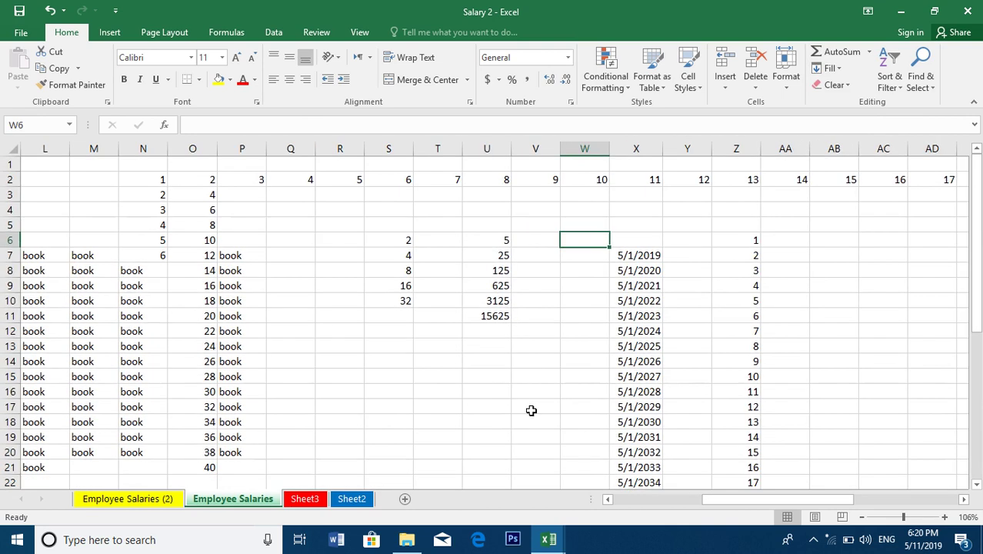
# Enter 'Afghanistan Pakistan Iran' in AB6 and Justify-fill it into separate cells
pyautogui.click(824, 236)
pyautogui.write('Afgh')
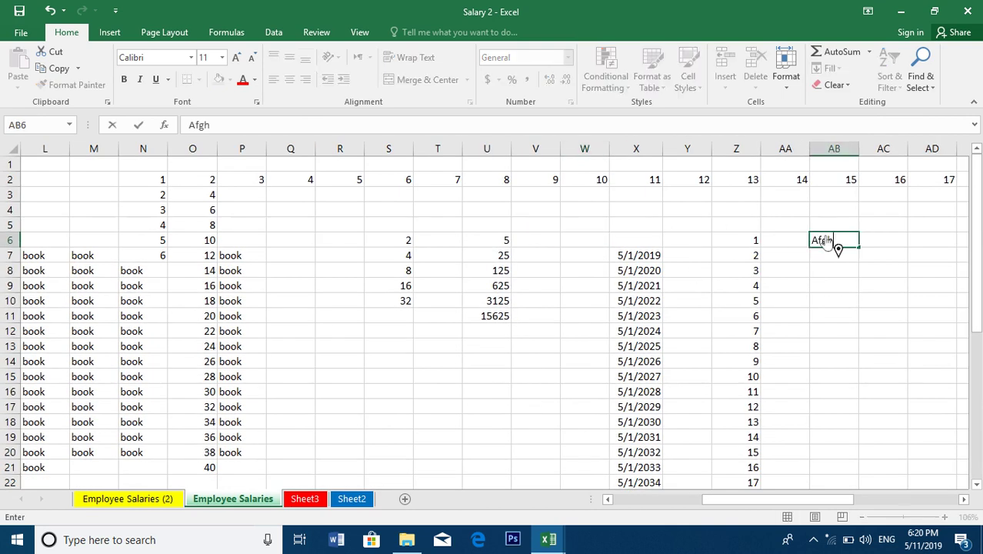
pyautogui.write('anistan Pakistan Iran')
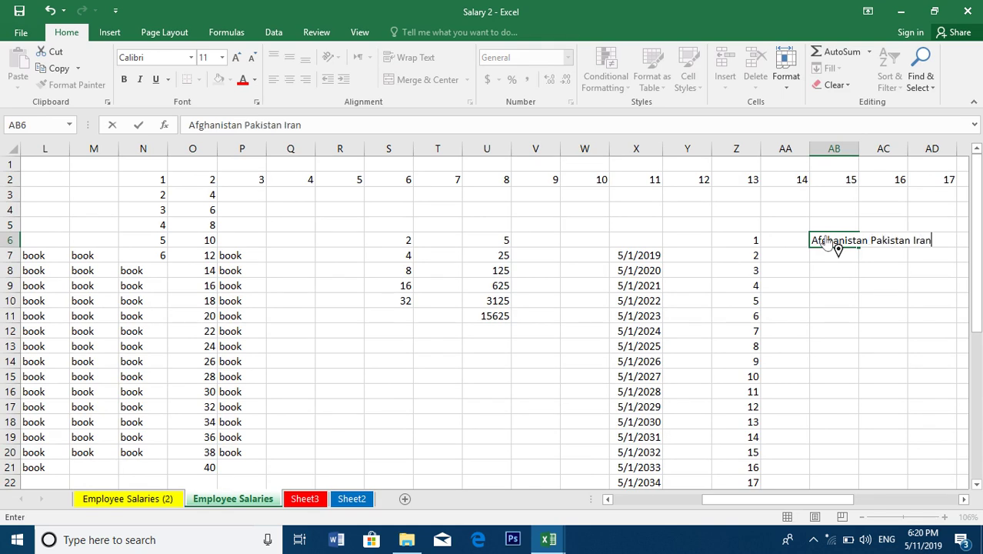
pyautogui.press('Return')
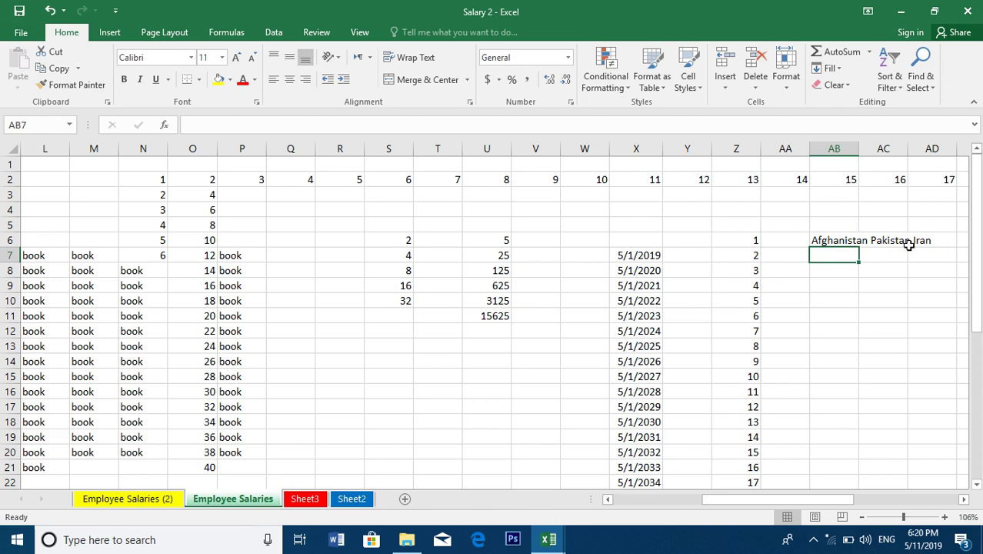
pyautogui.click(840, 240)
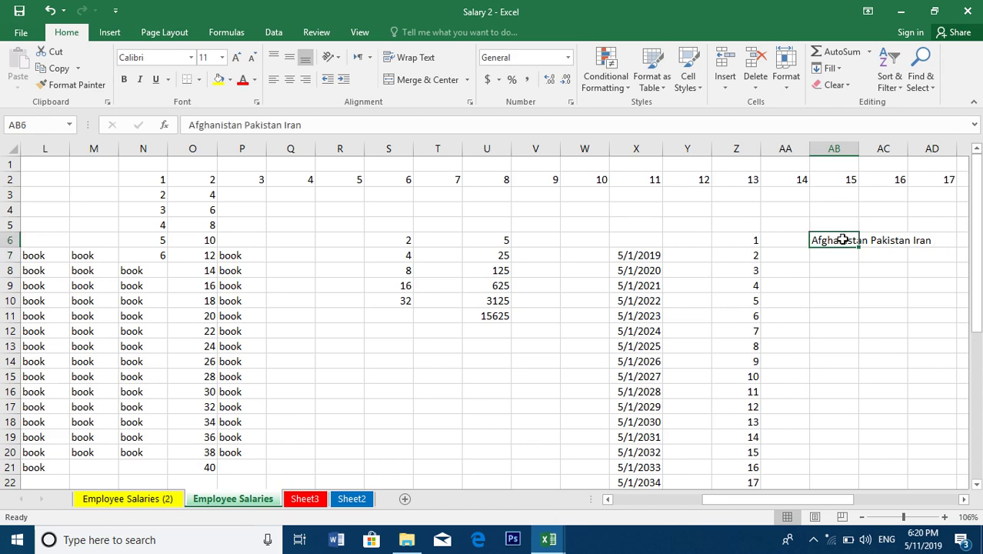
pyautogui.click(834, 68)
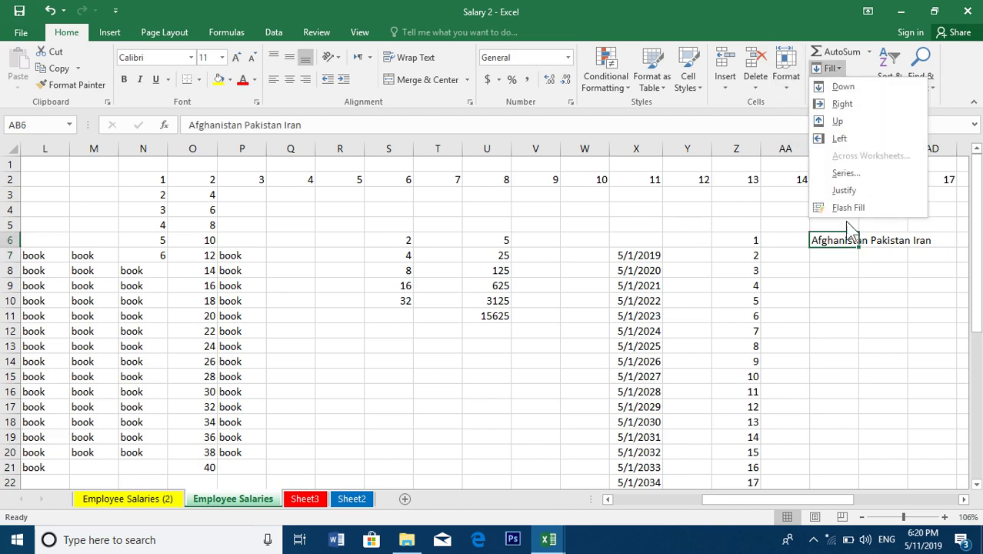
pyautogui.click(846, 188)
pyautogui.click(462, 309)
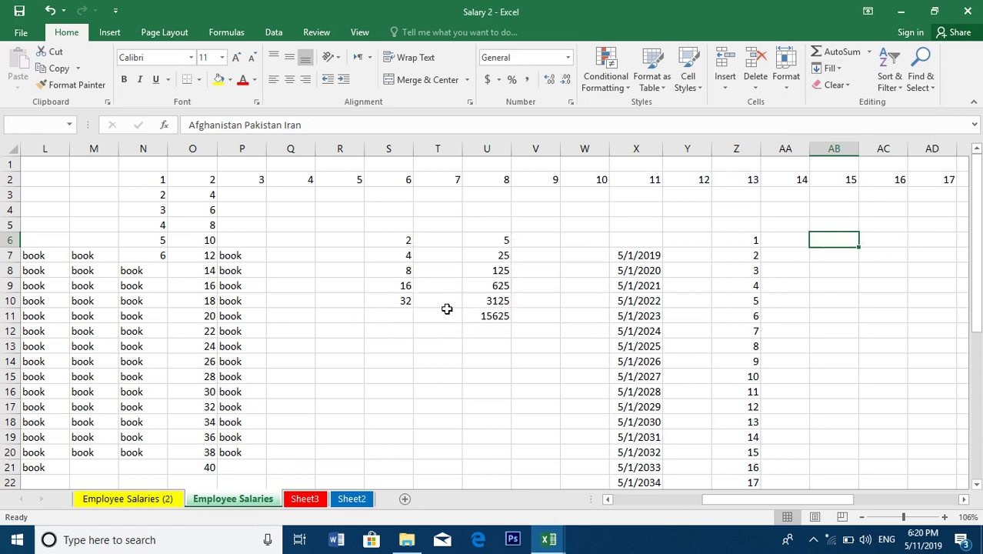
# Check Afghanistan, Pakistan and Iran in AB6:AB8, then switch to Sheet3
pyautogui.click(481, 375)
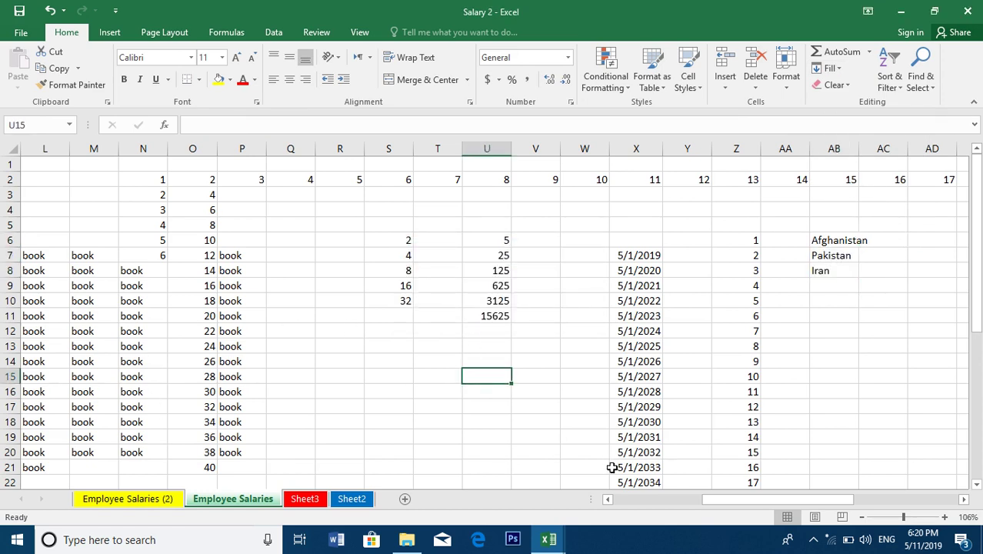
pyautogui.click(833, 300)
pyautogui.click(843, 255)
pyautogui.click(840, 241)
pyautogui.click(831, 260)
pyautogui.click(822, 272)
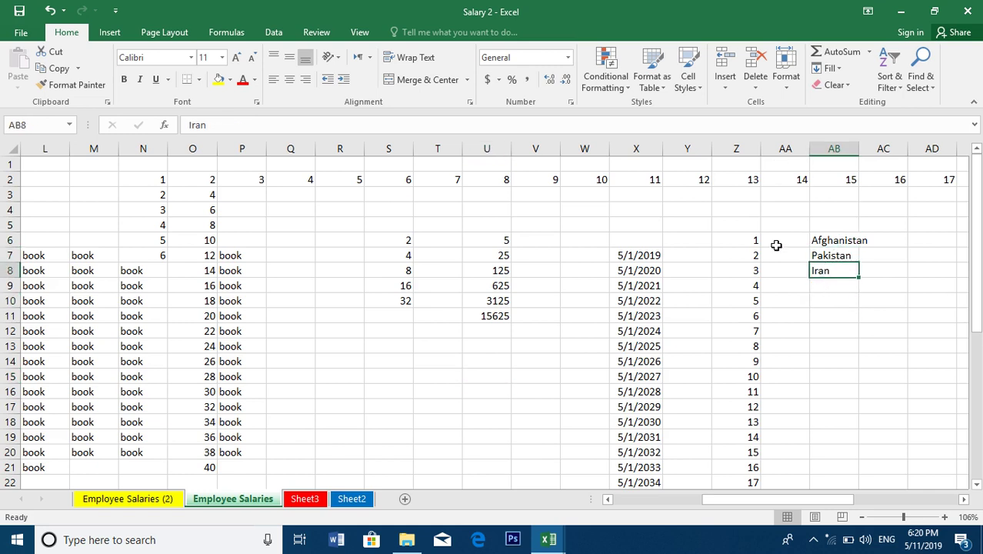
pyautogui.click(777, 243)
pyautogui.click(753, 224)
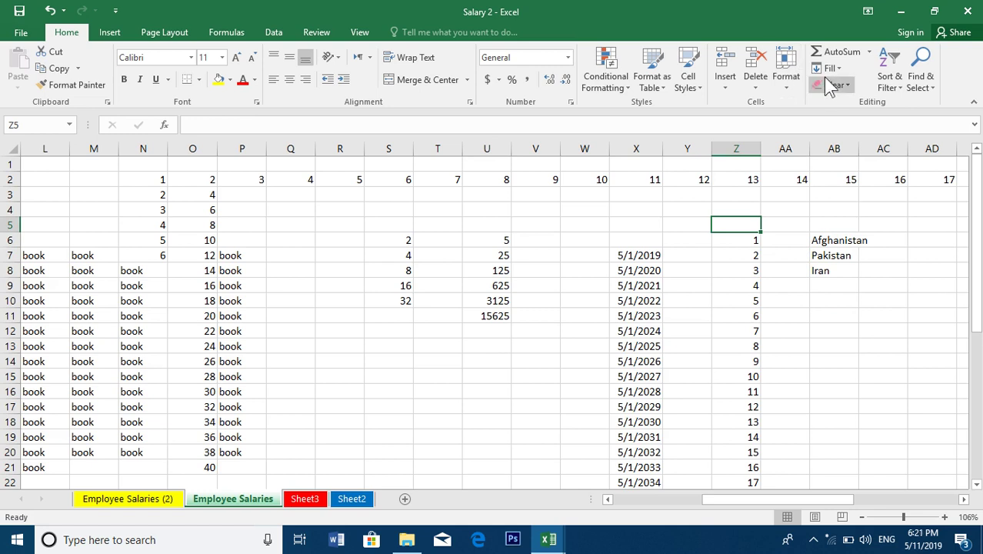
pyautogui.click(829, 69)
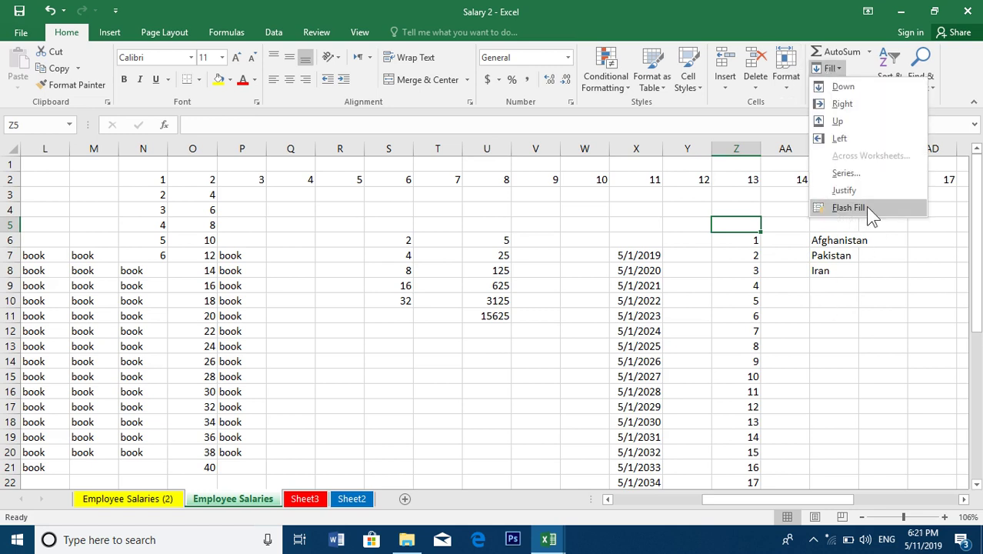
pyautogui.click(861, 338)
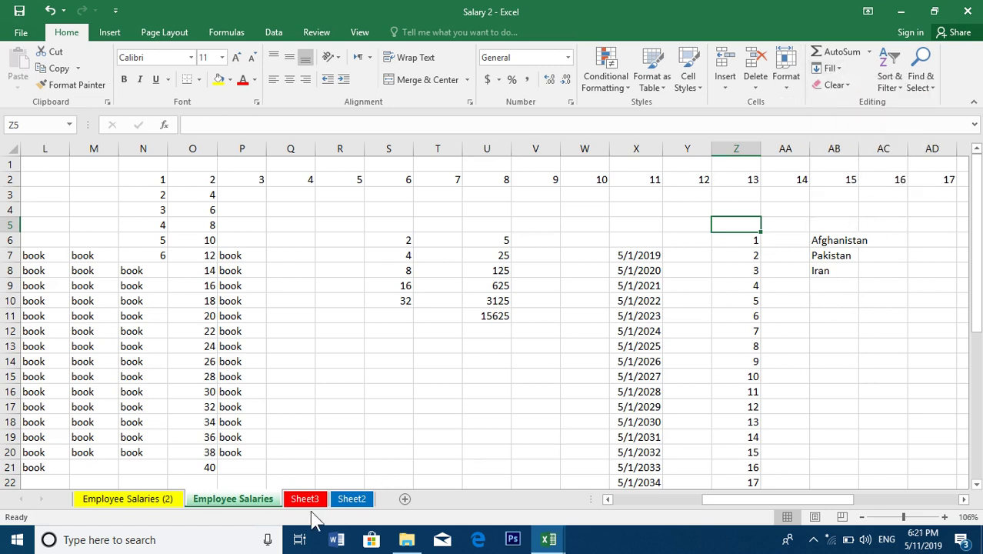
pyautogui.click(308, 498)
# Make Sheet3 display right-to-left
pyautogui.click(44, 160)
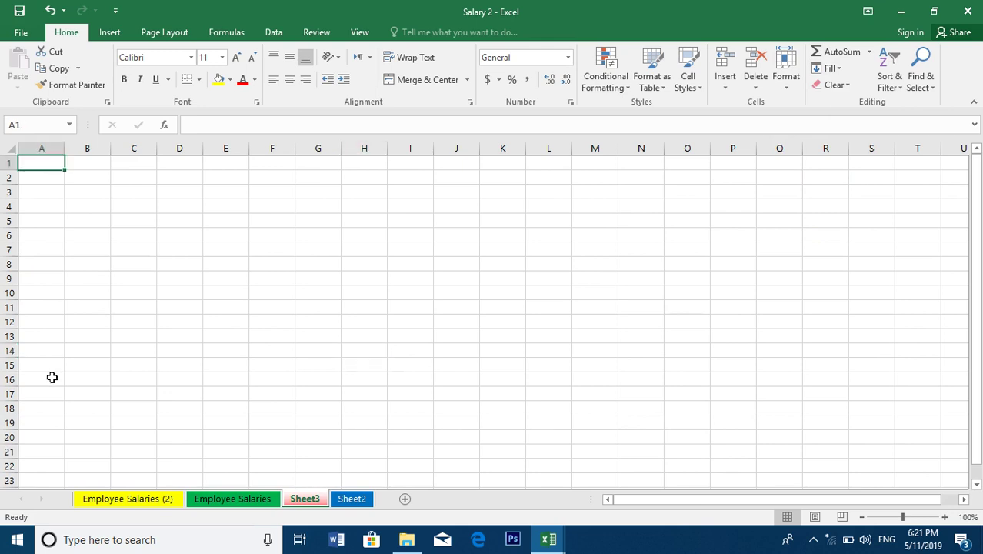
pyautogui.click(188, 32)
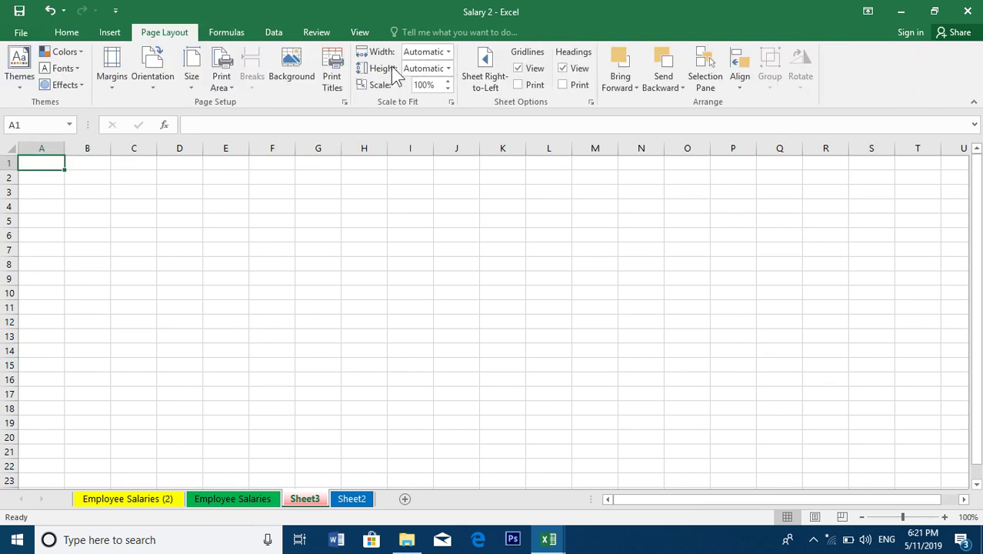
pyautogui.click(480, 74)
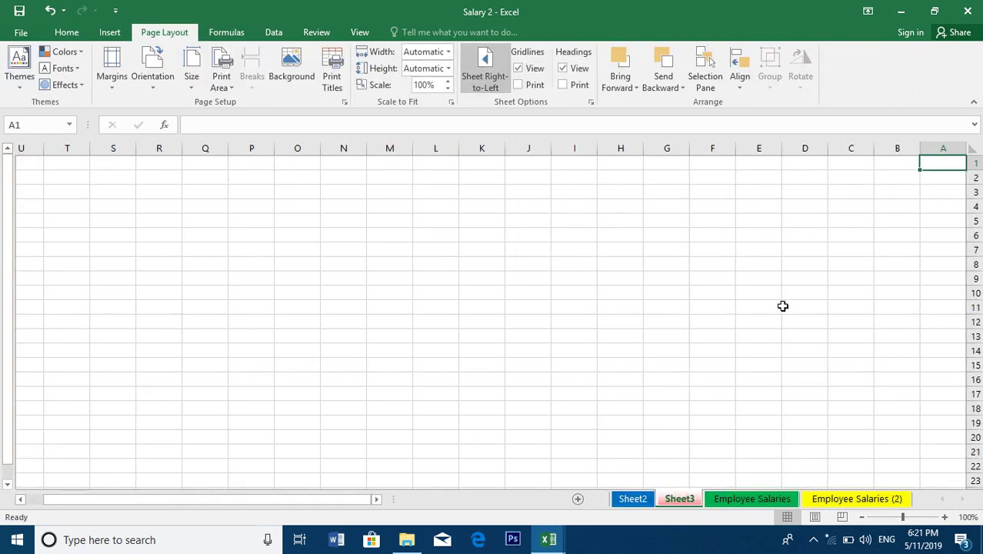
# Enter the headers شماره, اسم, ولد, تخلص and نام مکمل across A1:E1
pyautogui.write('شمار')
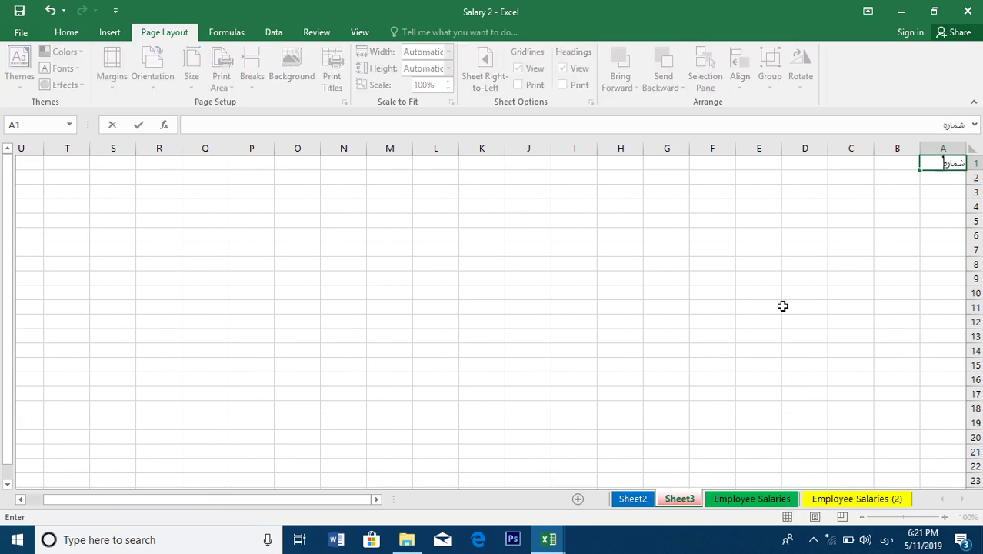
pyautogui.write('ه')
pyautogui.press('Tab')
pyautogui.press('Tab')
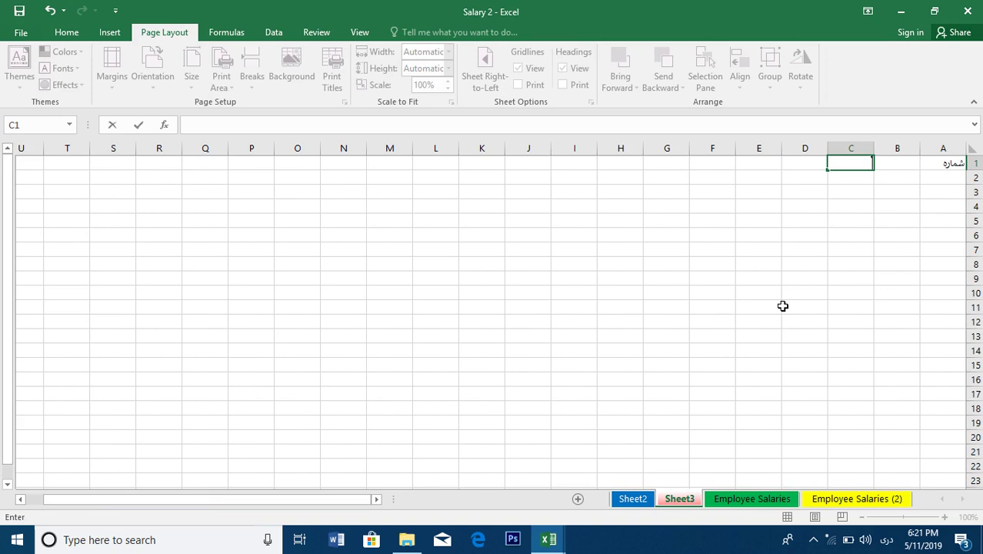
pyautogui.hotkey('shift', 'Tab')
pyautogui.write('اسم')
pyautogui.press('Tab')
pyautogui.write('ولد')
pyautogui.press('Tab')
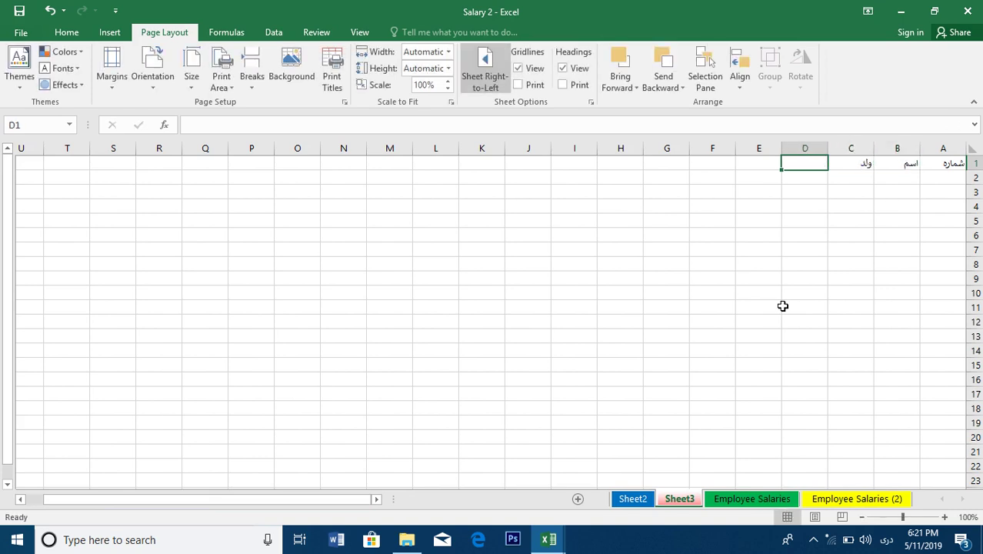
pyautogui.write('تخلص')
pyautogui.press('Tab')
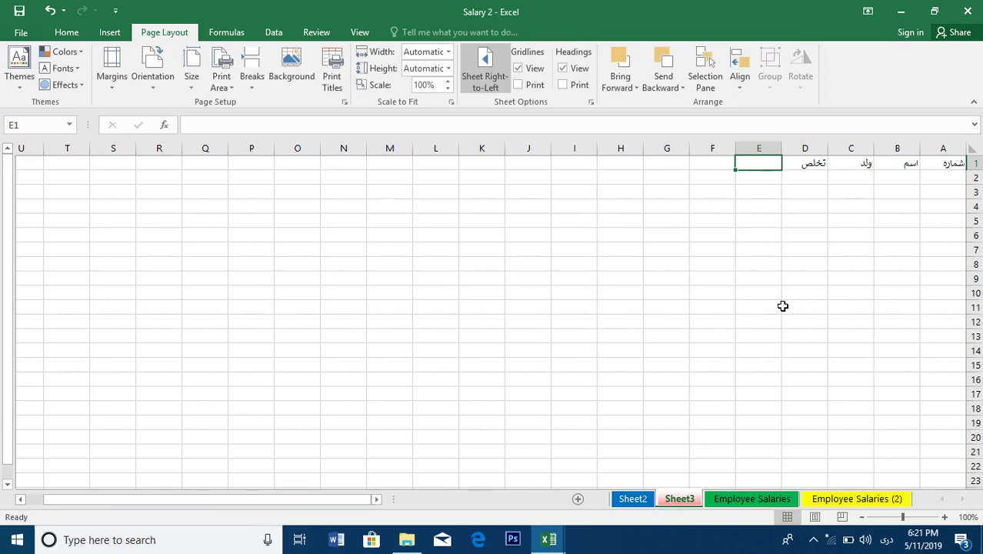
pyautogui.write('نام مکمل')
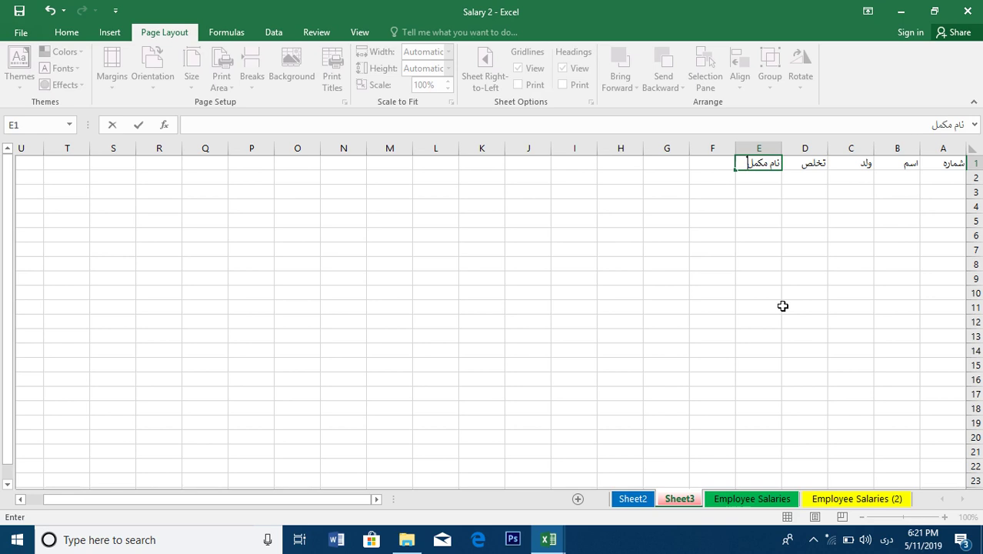
pyautogui.press('Return')
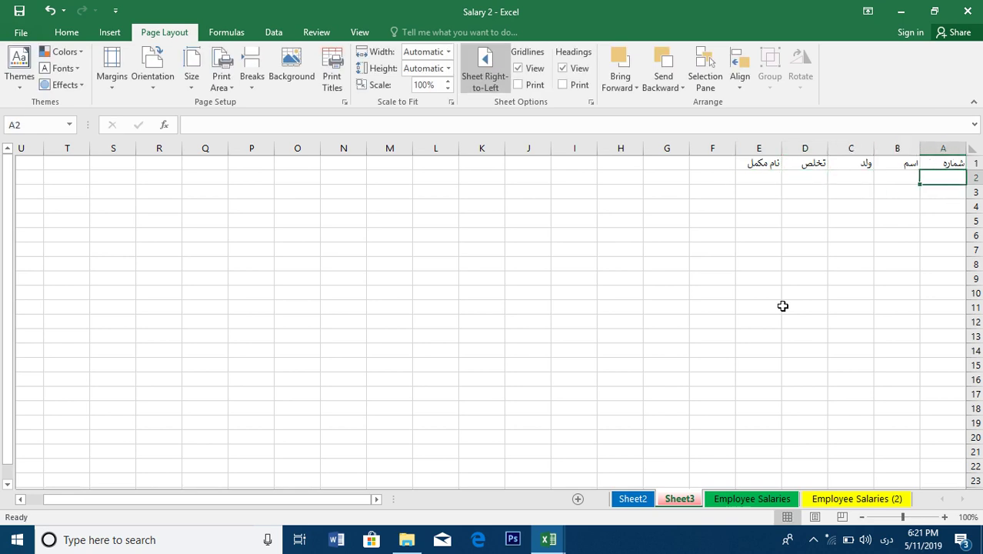
# Enter ۱ and ۲ in A2:A3 and select both to start the row numbering
pyautogui.write('۱')
pyautogui.press('Return')
pyautogui.write('۲')
pyautogui.hotkey('shift', 'Return')
pyautogui.hotkey('shift', 'Down')
# Fill row numbers ۱ to ۸ down A2:A9 and enter the first three employee first names in B2:B4
pyautogui.moveTo(923, 199); pyautogui.dragTo(933, 283)
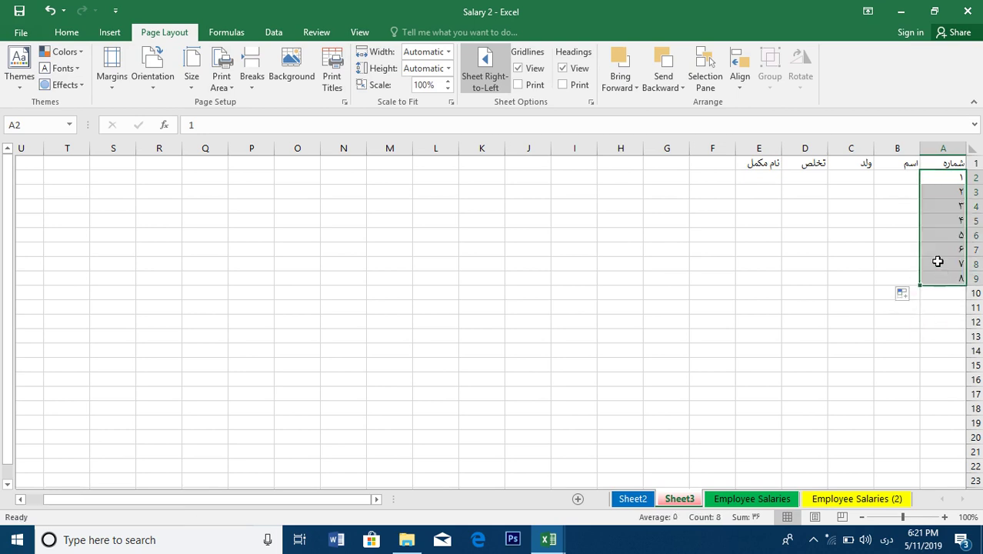
pyautogui.click(906, 179)
pyautogui.press('Return')
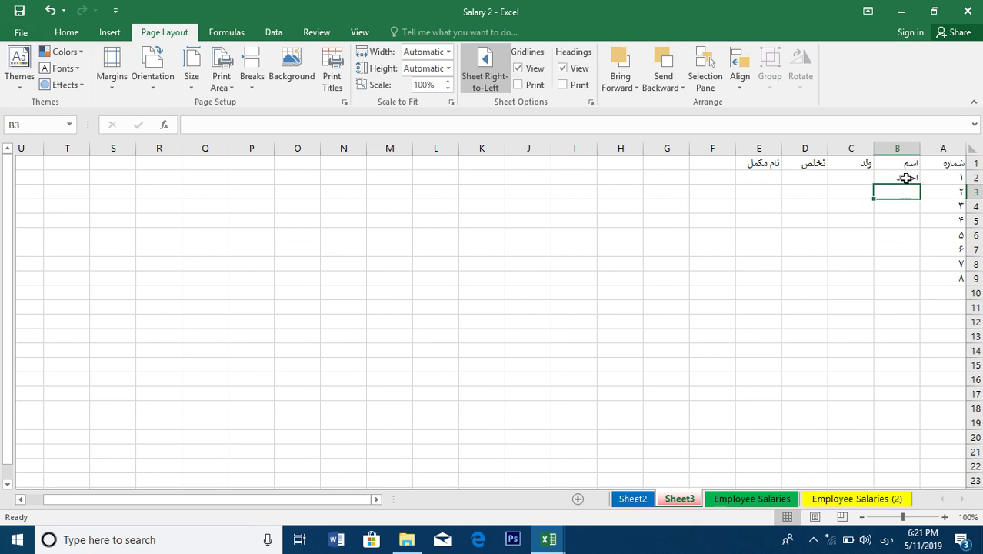
pyautogui.press('Up')
pyautogui.press('Return')
pyautogui.press('Return')
pyautogui.press('Return')
# Enter the remaining five employee first names in B5:B9, ending at the top of the ولد column
pyautogui.press('Return')
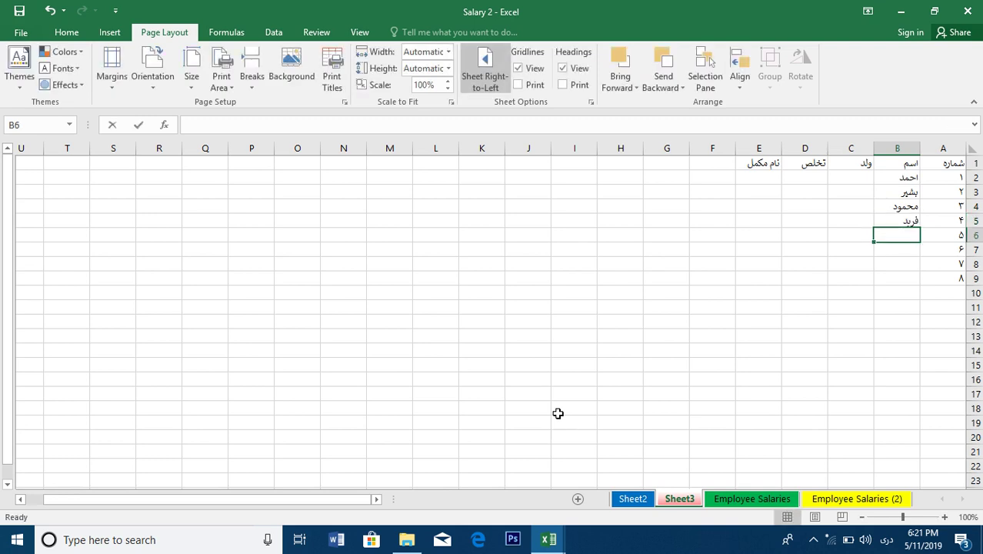
pyautogui.press('Return')
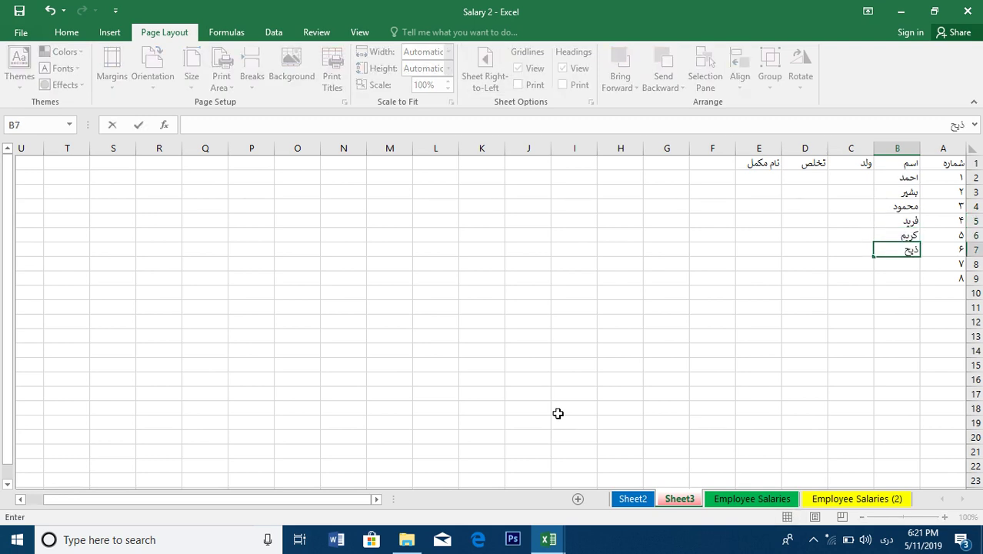
pyautogui.press('Return')
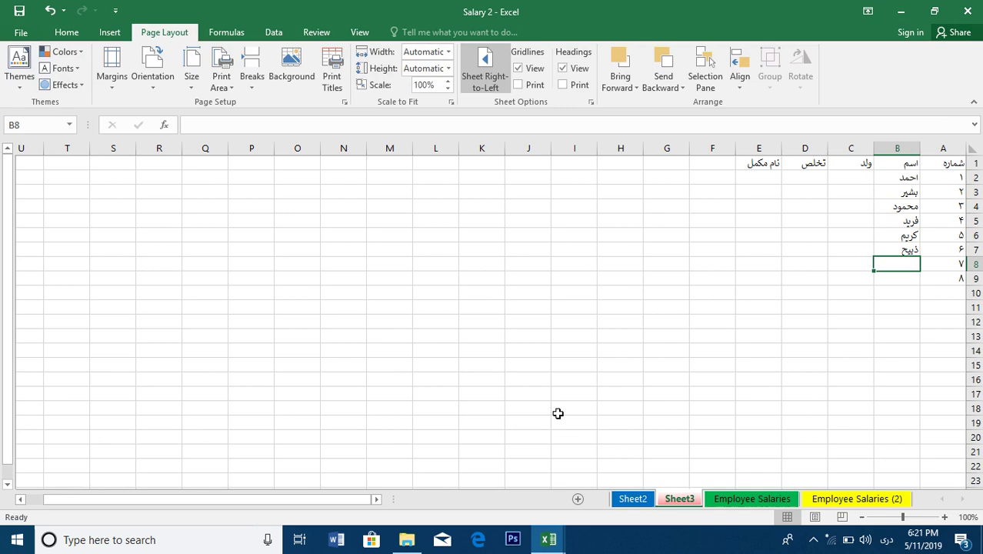
pyautogui.press('Return')
pyautogui.press('Tab')
pyautogui.press('Up')
pyautogui.press('Up')
pyautogui.press('Up')
pyautogui.press('Up')
pyautogui.press('Up')
pyautogui.press('Up')
pyautogui.press('Up')
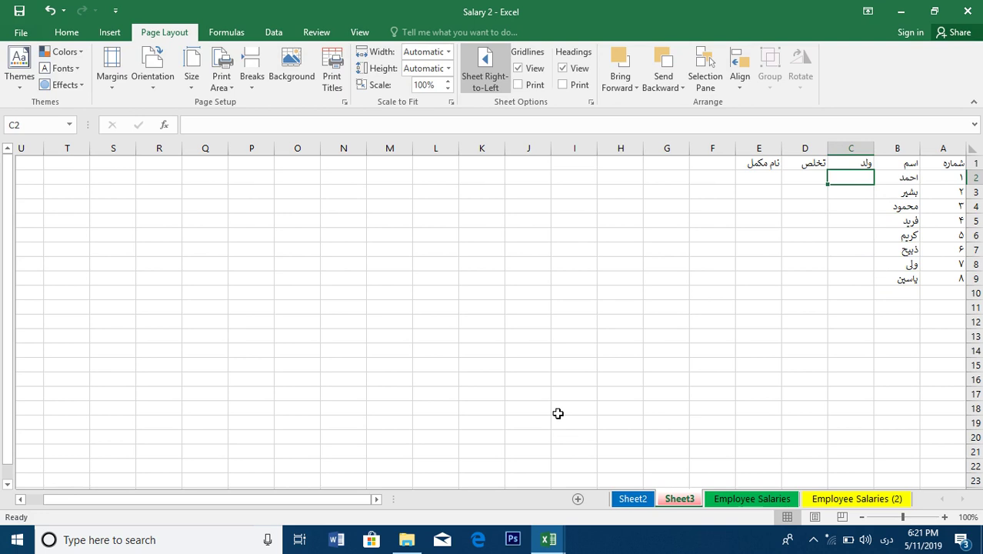
# Enter the fathers' names of the first four employees in C2:C5
pyautogui.write('بابر')
pyautogui.press('Return')
pyautogui.write('بشیر')
pyautogui.press('Return')
pyautogui.write('گریم')
pyautogui.press('Return')
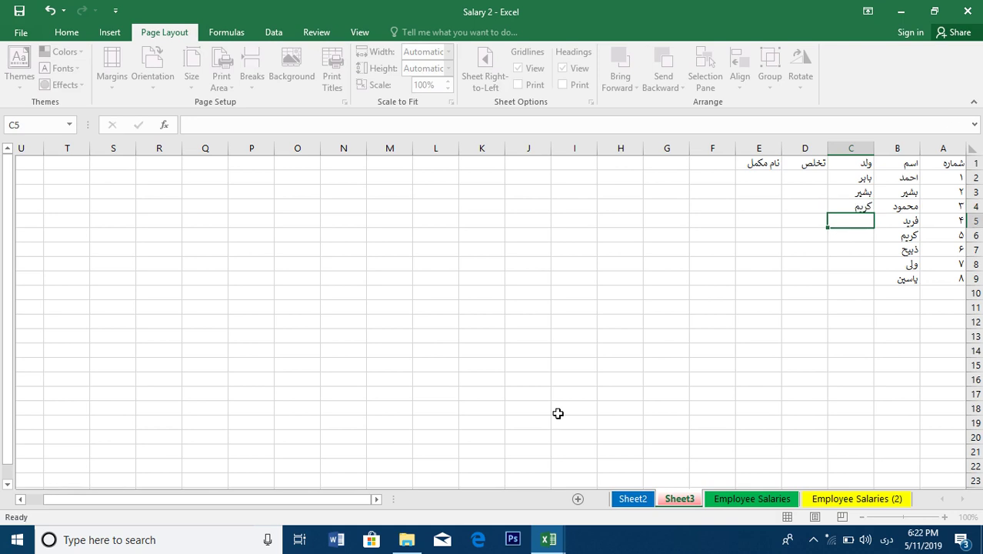
pyautogui.write('زلمی')
pyautogui.press('Return')
# Enter the fathers' names of the remaining four employees in C6:C9
pyautogui.write('ن')
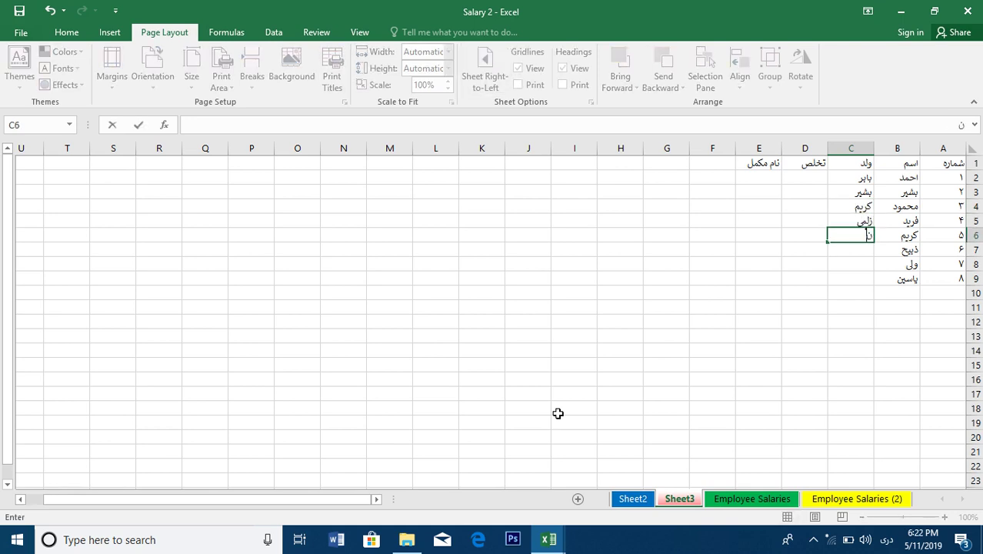
pyautogui.write('ظیر')
pyautogui.press('Return')
pyautogui.write('ق')
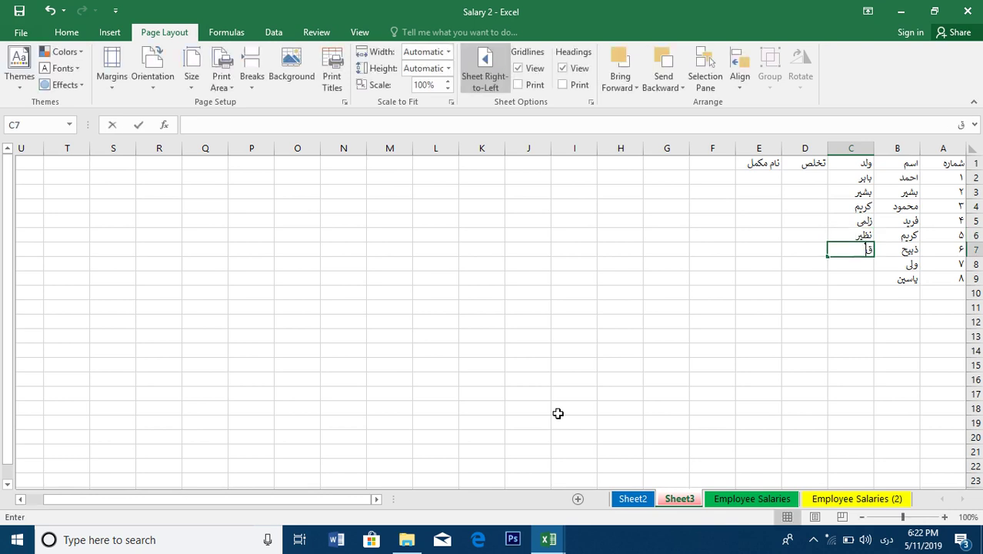
pyautogui.write('اسم')
pyautogui.press('Return')
pyautogui.write('قدیر')
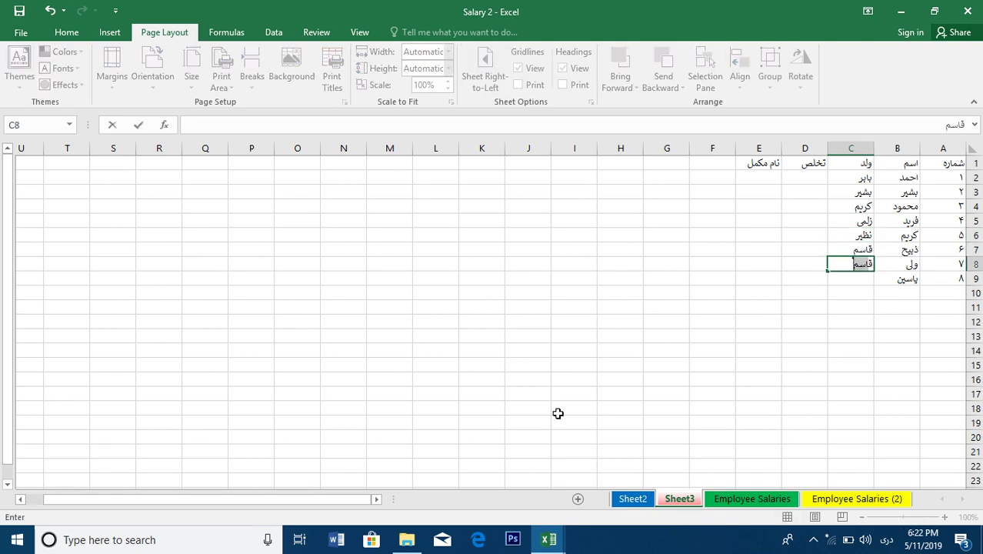
pyautogui.press('Return')
pyautogui.write('شمس')
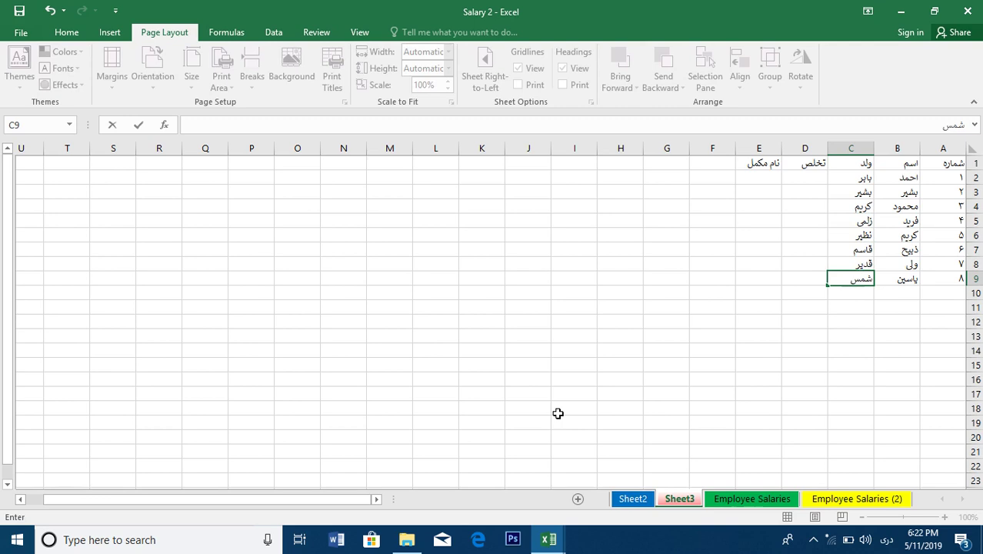
pyautogui.press('Tab')
pyautogui.press('Up')
pyautogui.press('Up')
pyautogui.press('Up')
pyautogui.press('Up')
pyautogui.press('Up')
pyautogui.press('Up')
pyautogui.press('Up')
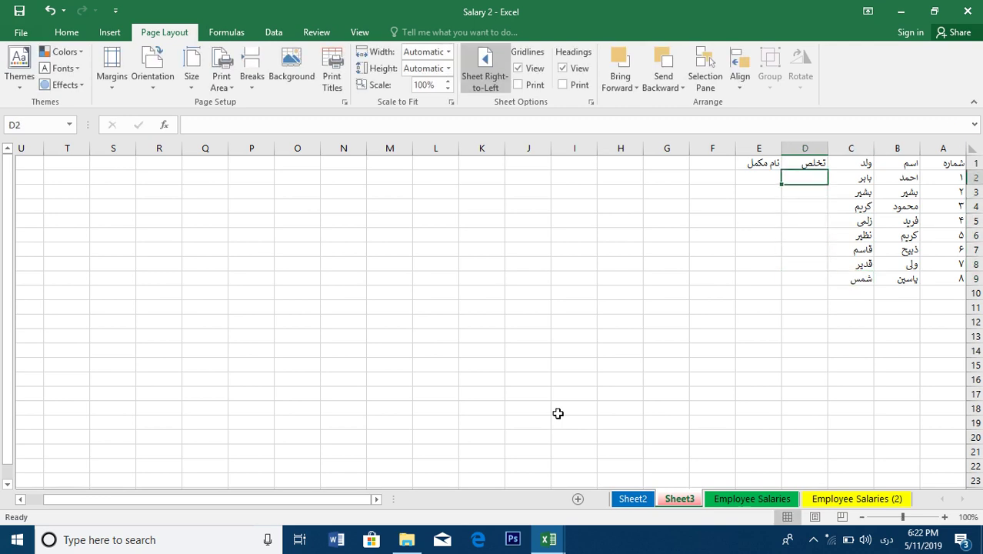
# Enter the first surname in D2 and replace the father's name in C3
pyautogui.press('Return')
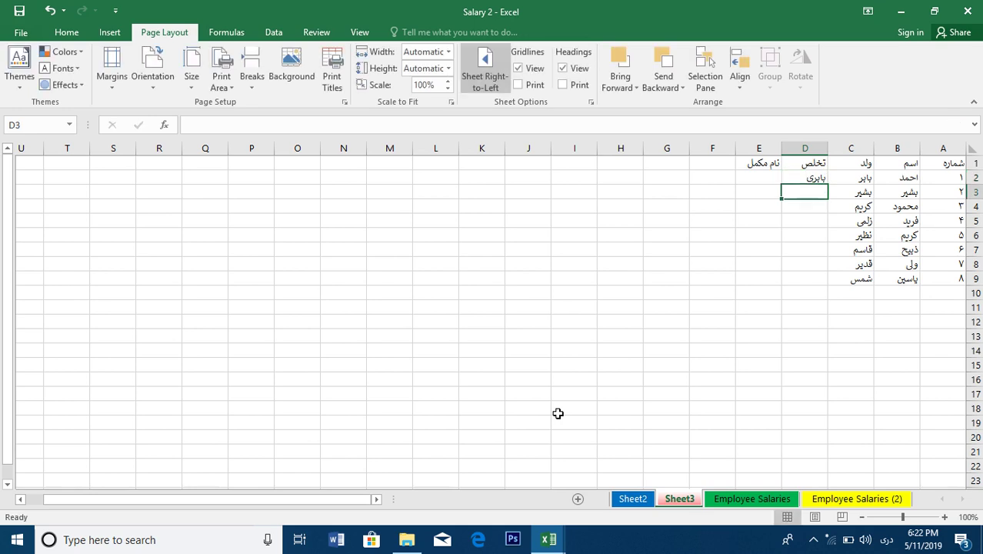
pyautogui.write('احم')
pyautogui.press('BackSpace')
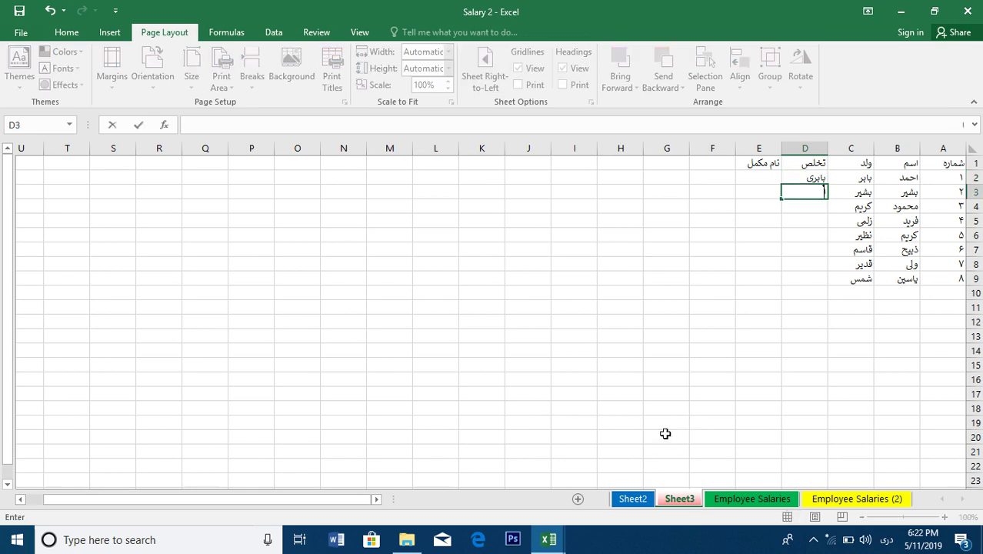
pyautogui.click(849, 192)
pyautogui.write('نوید')
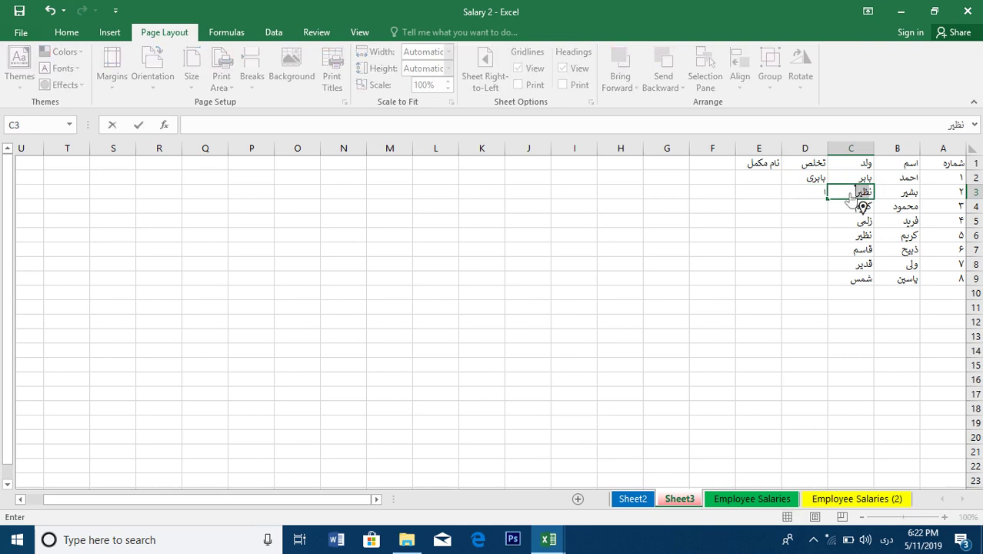
pyautogui.press('Tab')
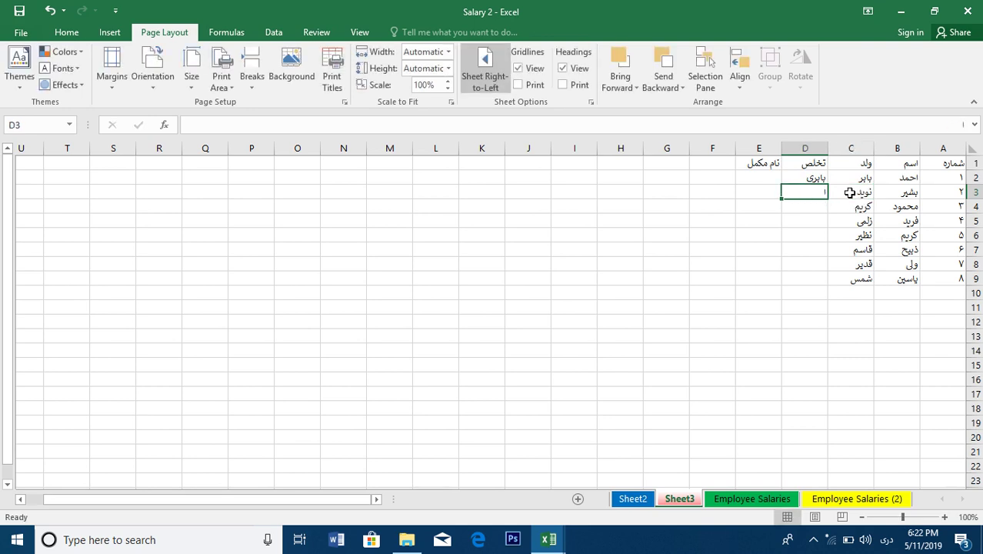
# Enter surnames in D3:D6, accepting the AutoComplete suggestion in D6
pyautogui.press('Return')
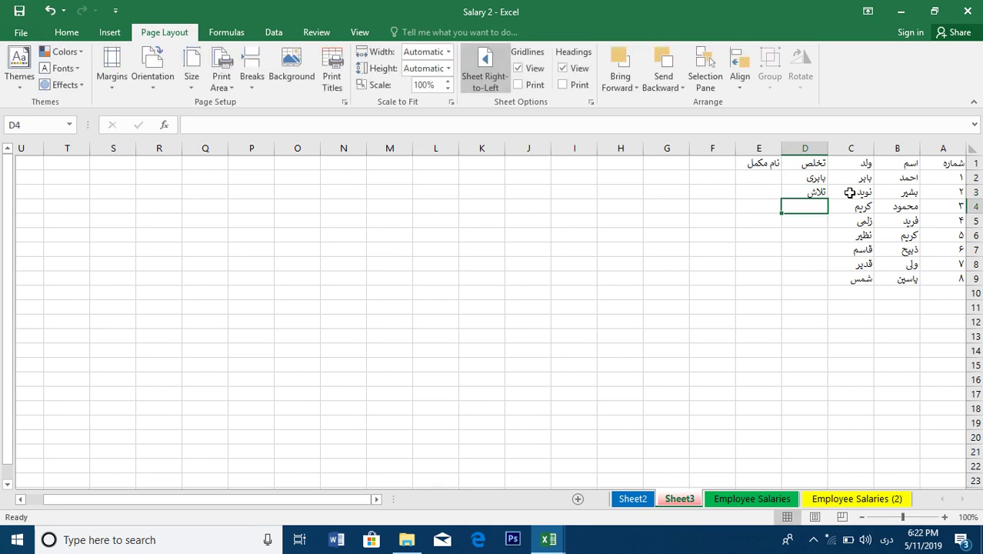
pyautogui.press('Return')
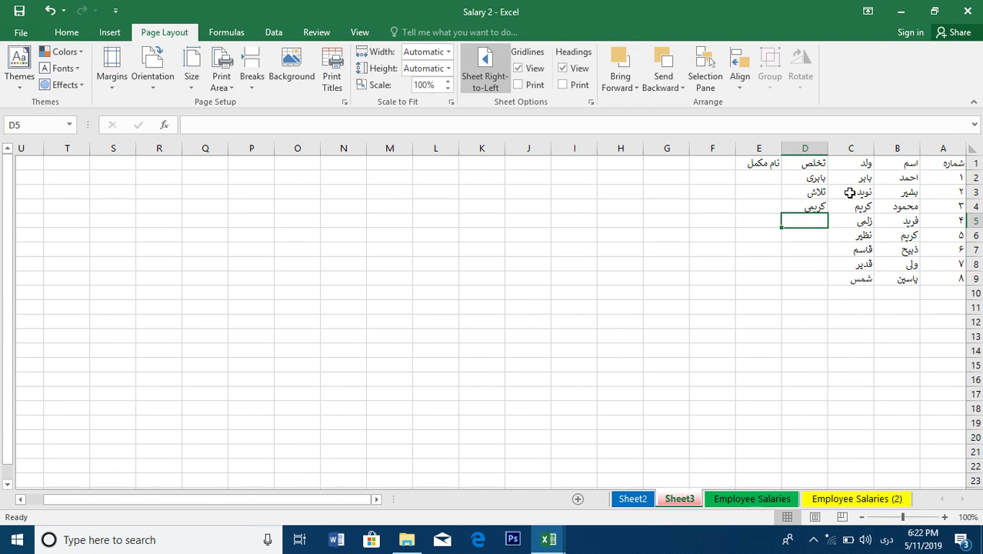
pyautogui.press('Return')
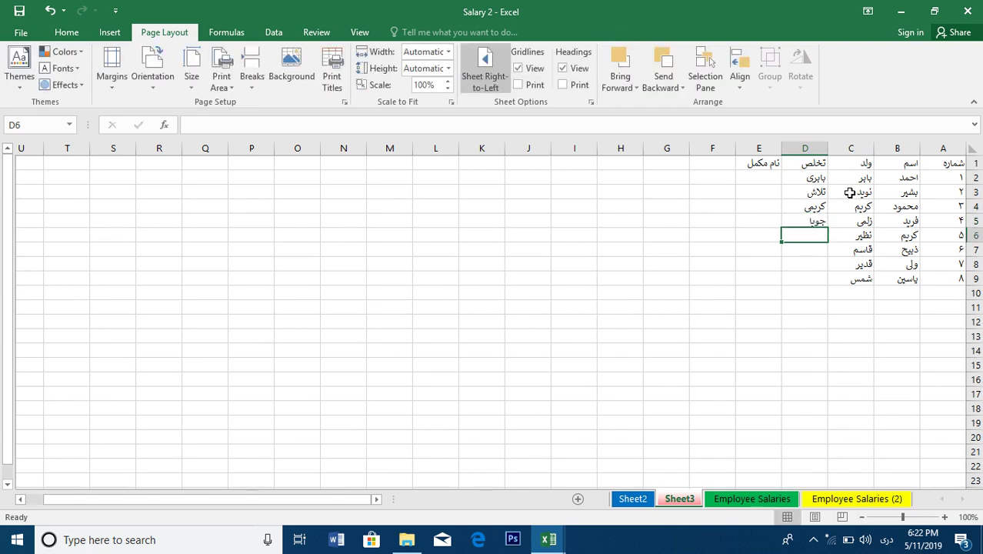
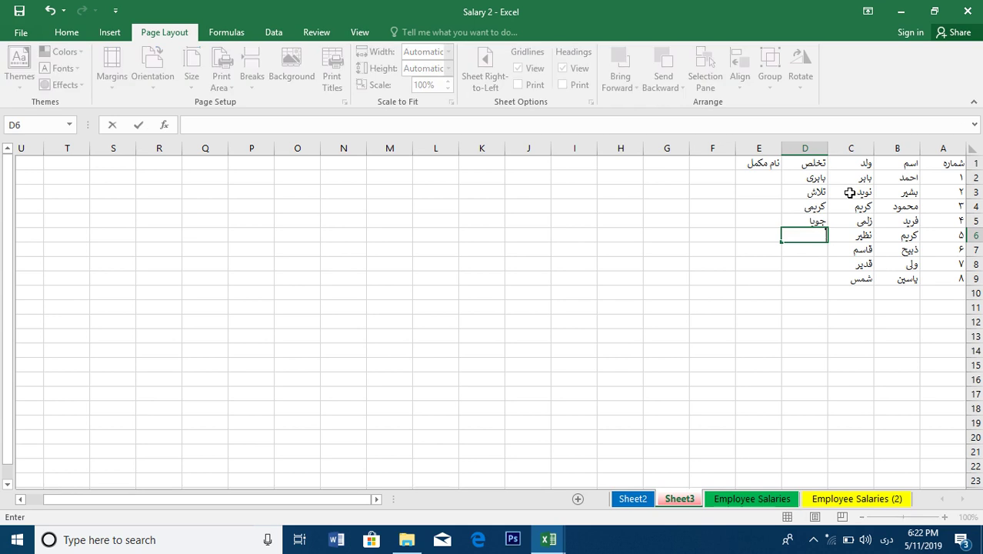
pyautogui.press('Return')
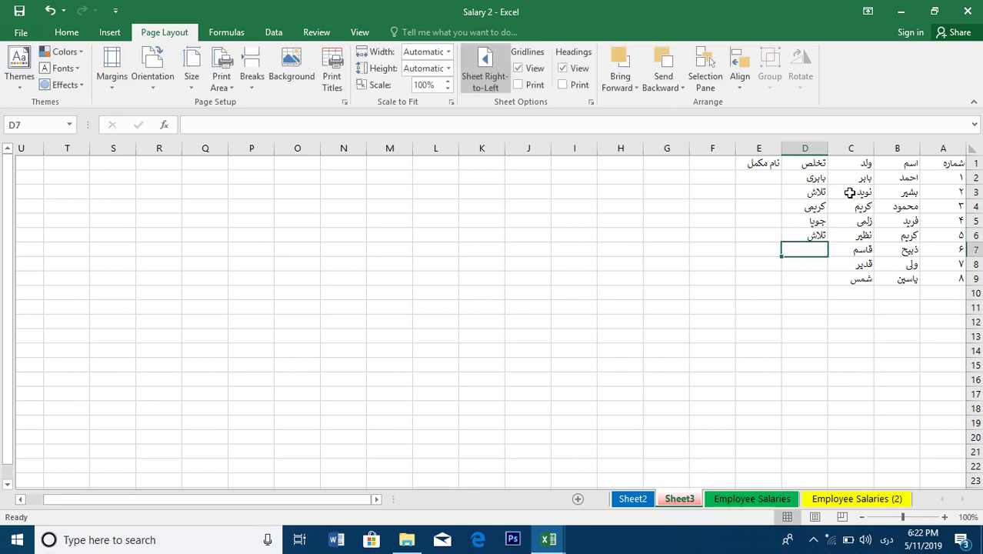
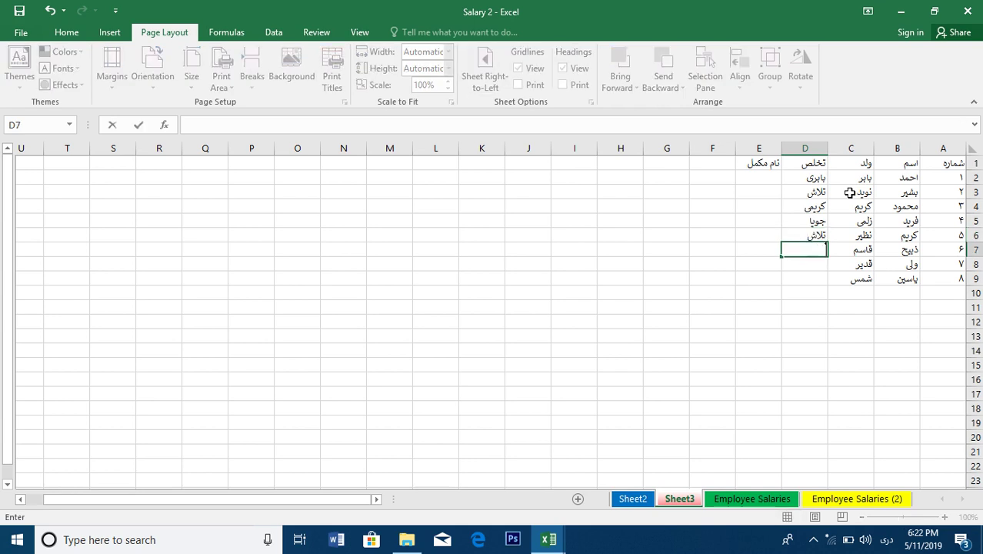
# Enter the last three surnames in D7:D9
pyautogui.press('Return')
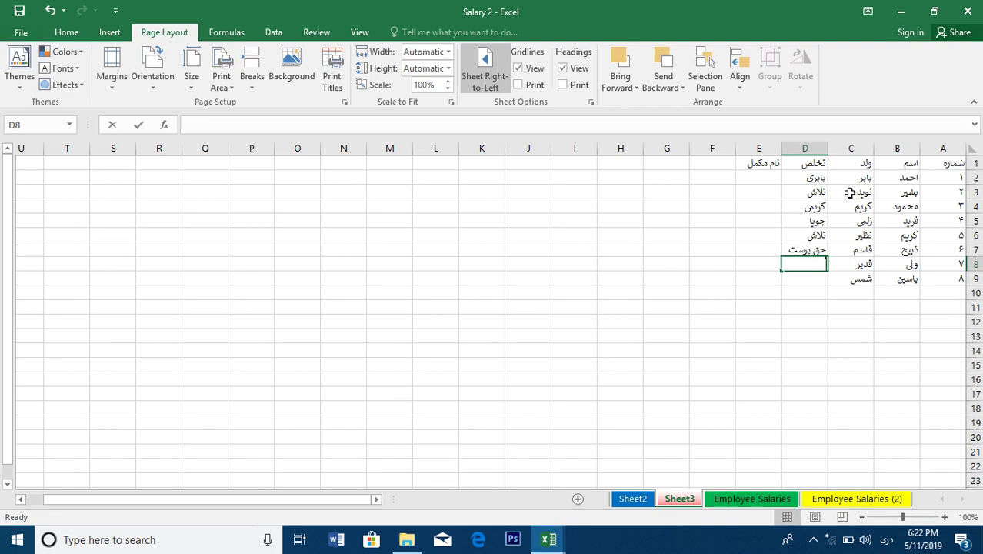
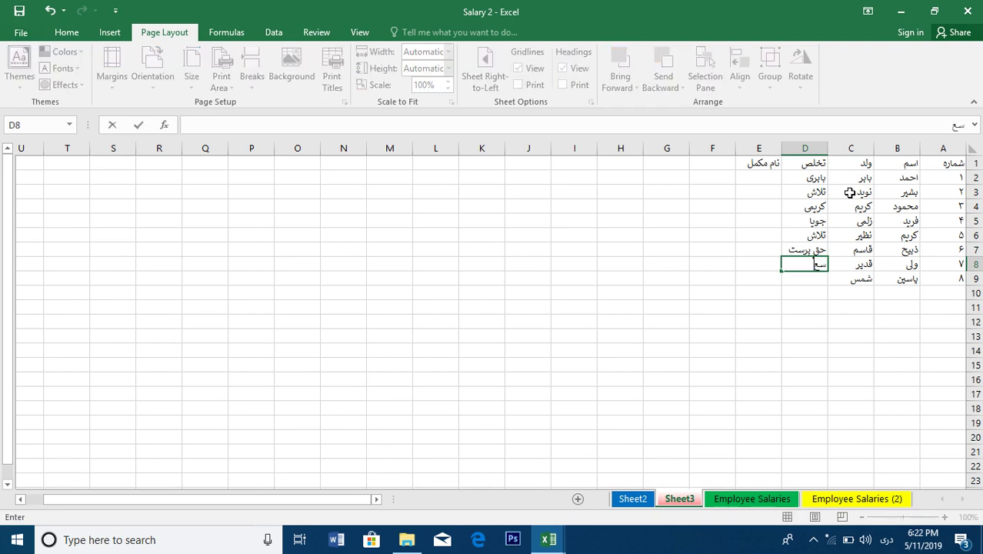
pyautogui.press('Return')
pyautogui.press('Return')
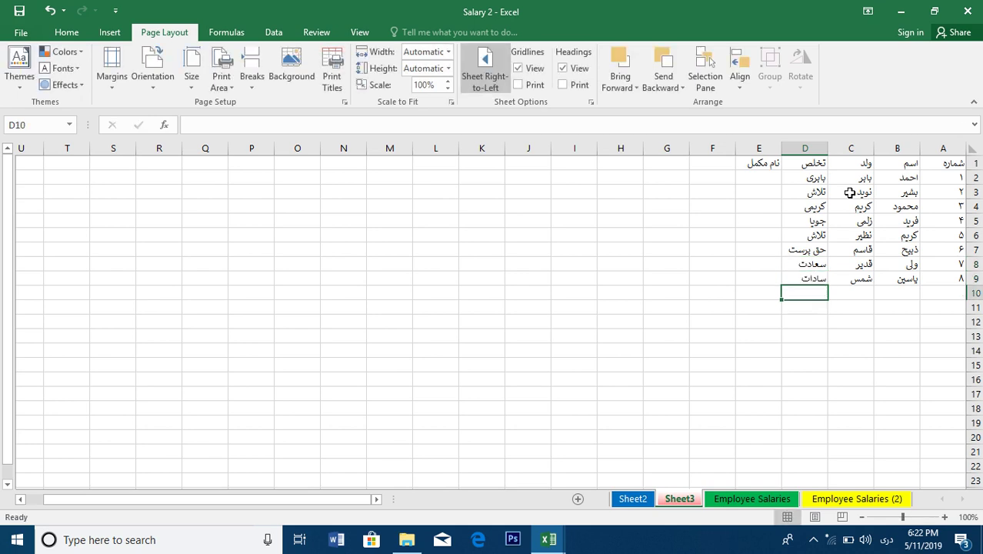
# Apply All Borders to the employee table A1:E9
pyautogui.moveTo(957, 163); pyautogui.dragTo(756, 285)
pyautogui.click(66, 34)
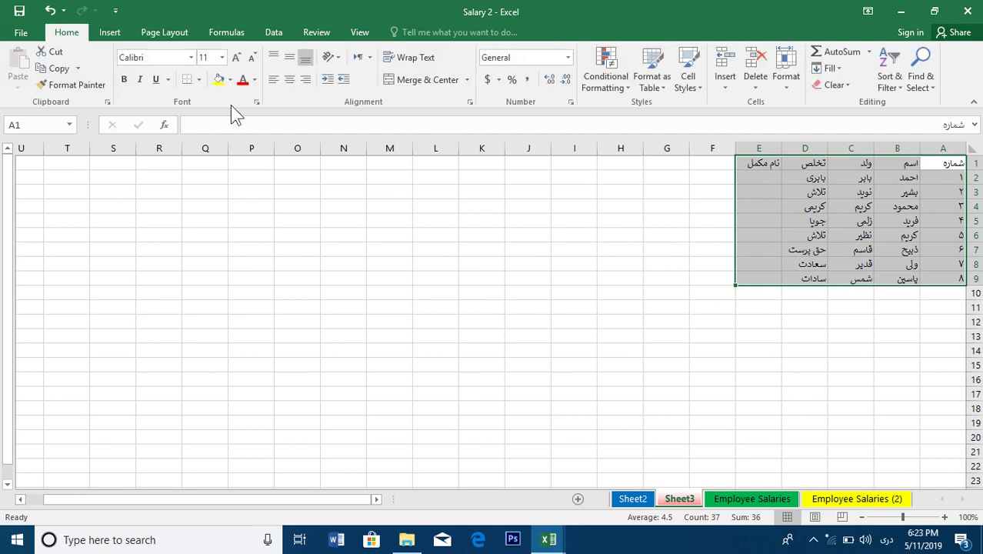
pyautogui.click(198, 79)
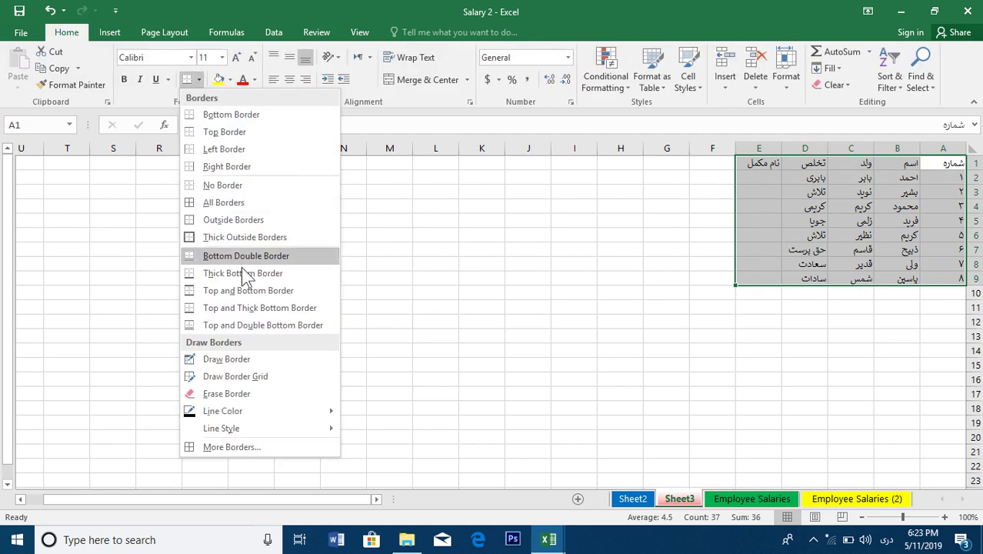
pyautogui.click(220, 198)
# Widen column E for the نام مکمل header and narrow the شماره column A
pyautogui.moveTo(736, 149); pyautogui.dragTo(680, 148)
pyautogui.moveTo(921, 148); pyautogui.dragTo(938, 149)
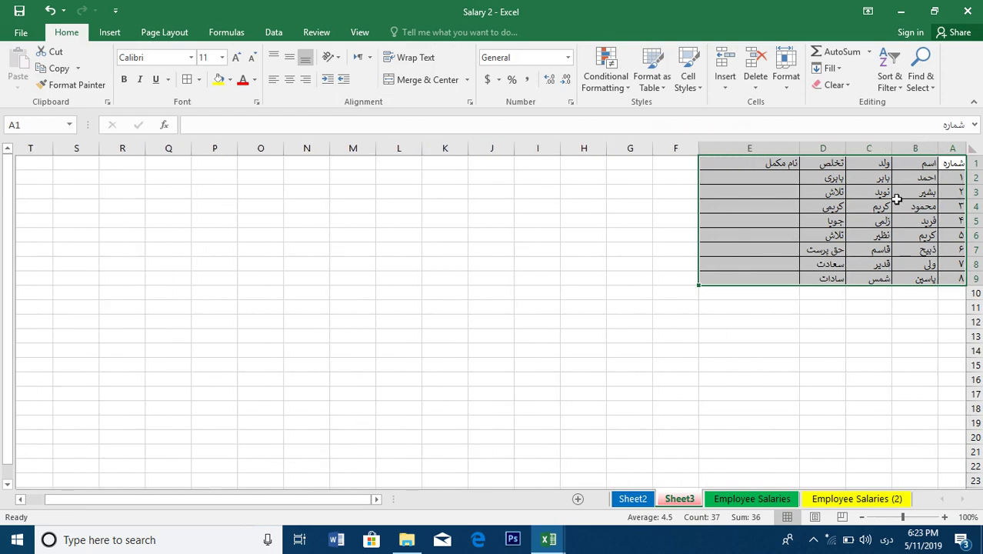
pyautogui.click(782, 175)
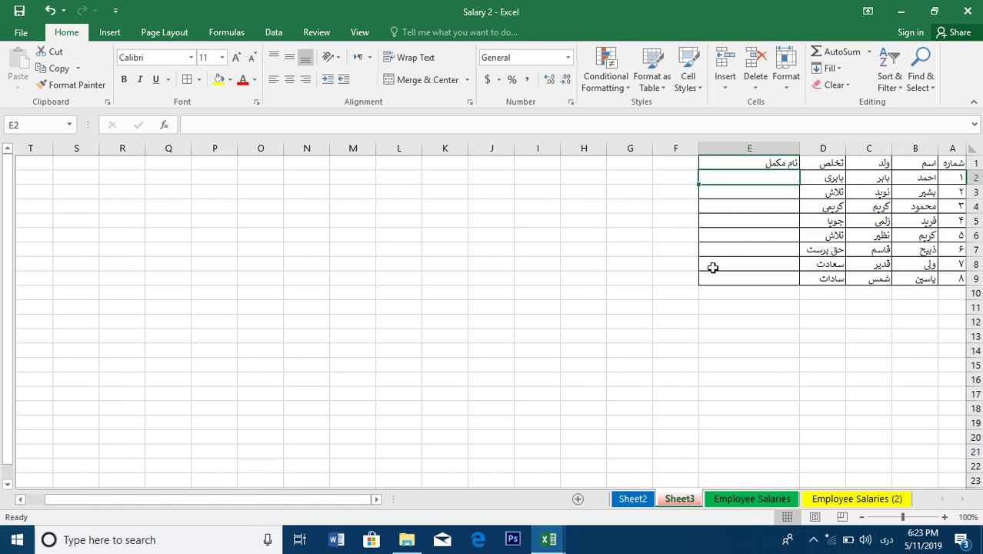
# Flash Fill E2:E9 with each employee's full name, starting from the example full name in E2
pyautogui.press('Return')
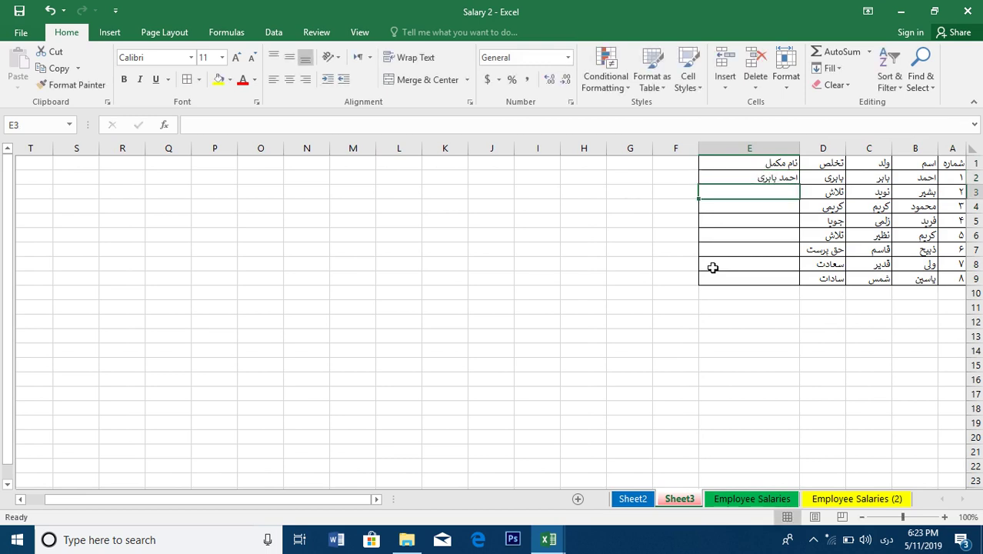
pyautogui.click(773, 177)
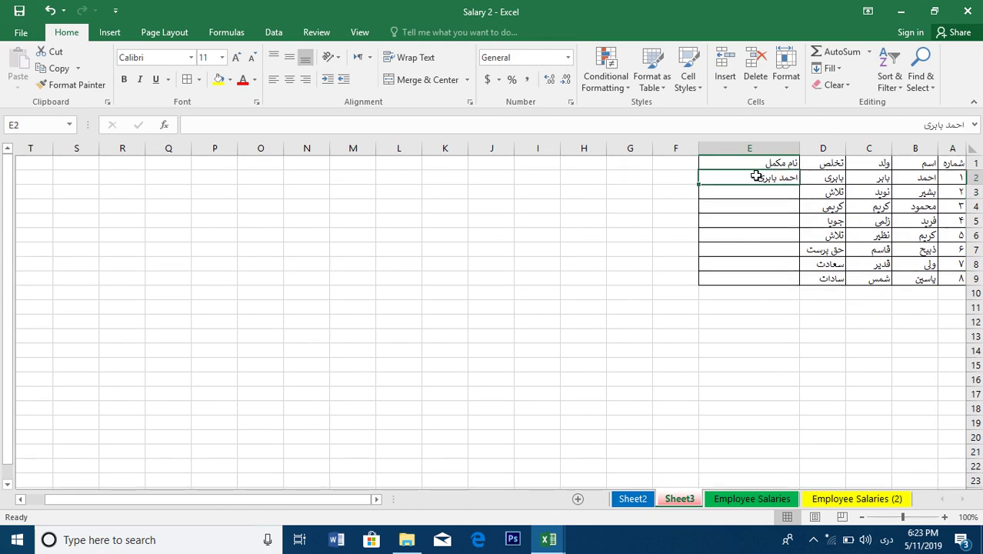
pyautogui.moveTo(750, 182); pyautogui.dragTo(741, 276)
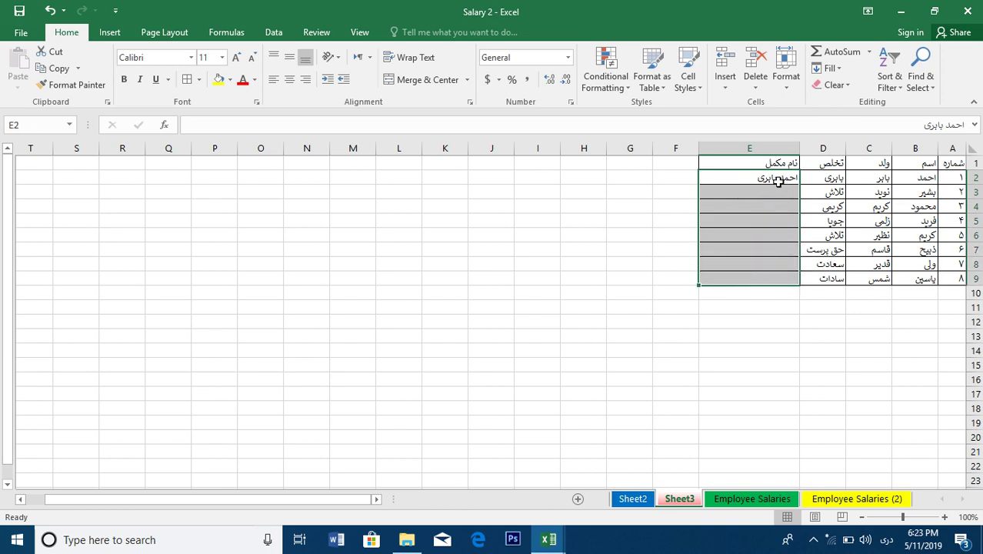
pyautogui.click(829, 68)
pyautogui.click(847, 207)
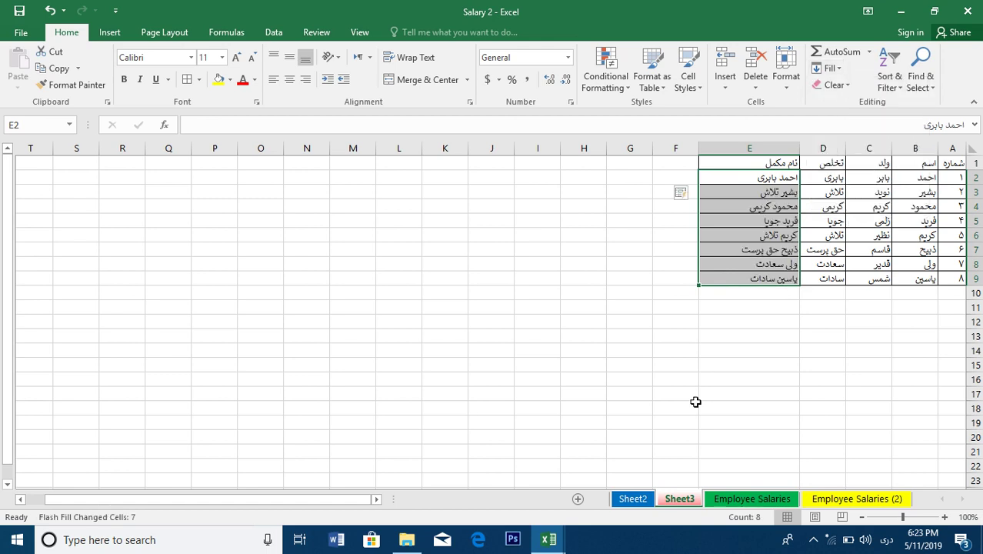
pyautogui.click(691, 162)
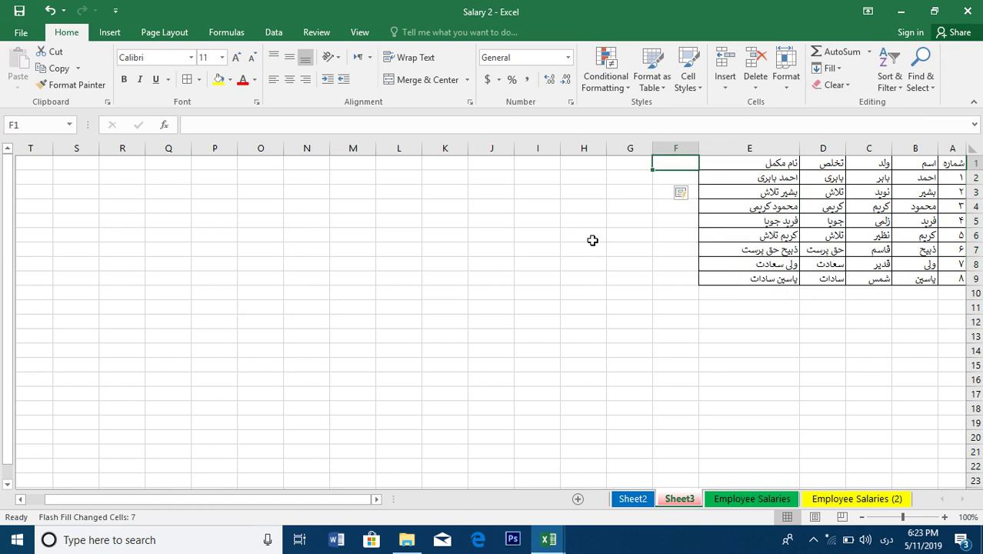
# Head column F 'اسم' and Flash Fill F2:F9 with first names from an example in F2
pyautogui.write('اسم')
pyautogui.press('Return')
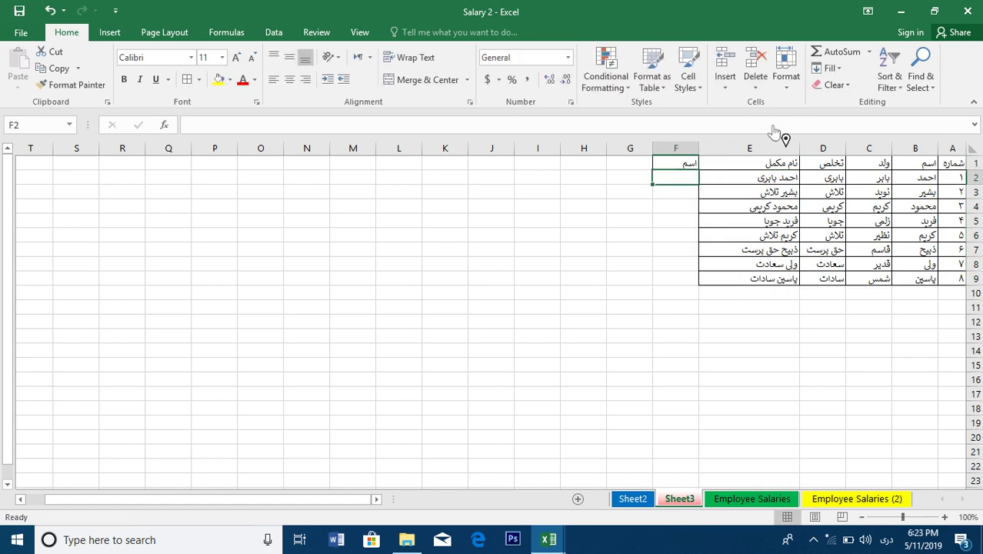
pyautogui.write('احمد')
pyautogui.press('Return')
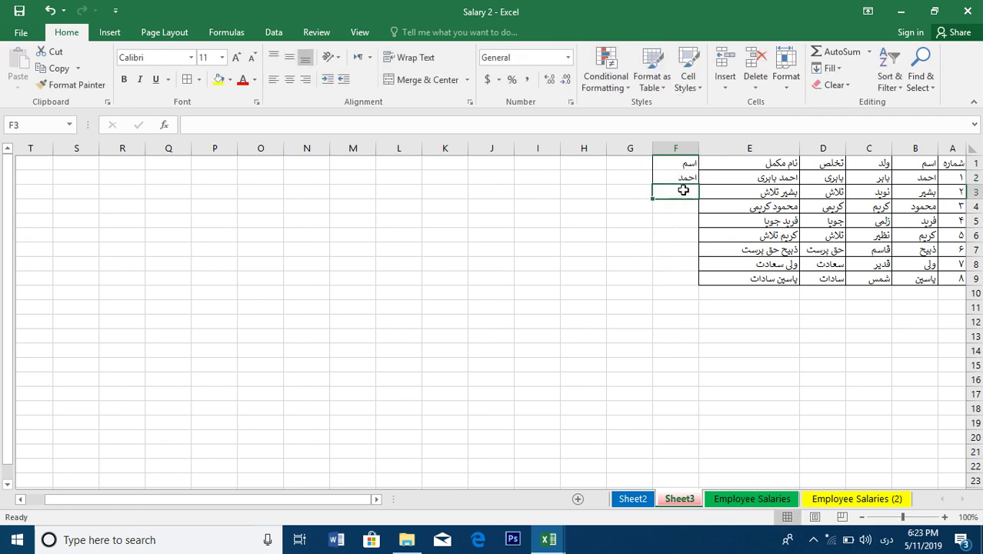
pyautogui.moveTo(682, 177); pyautogui.dragTo(685, 293)
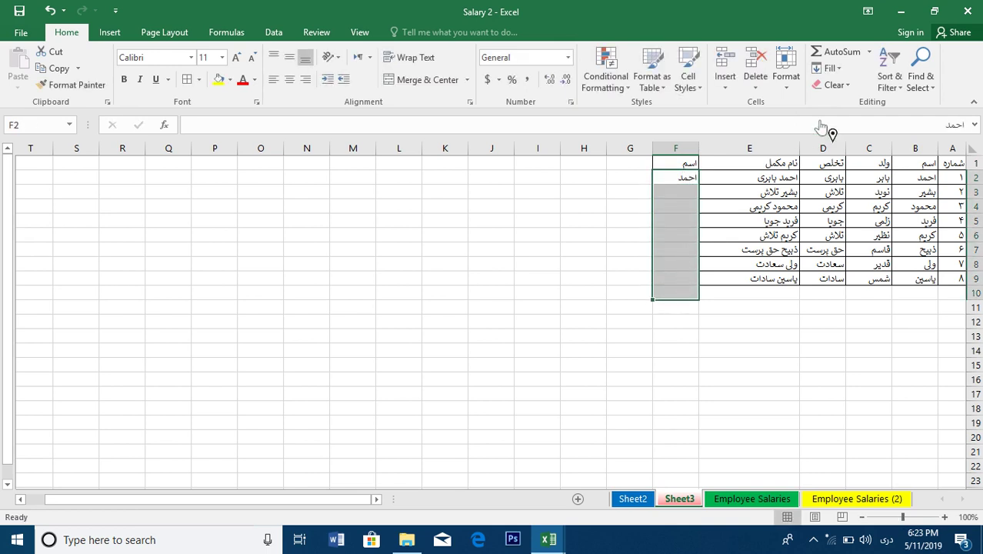
pyautogui.click(786, 77)
pyautogui.click(829, 68)
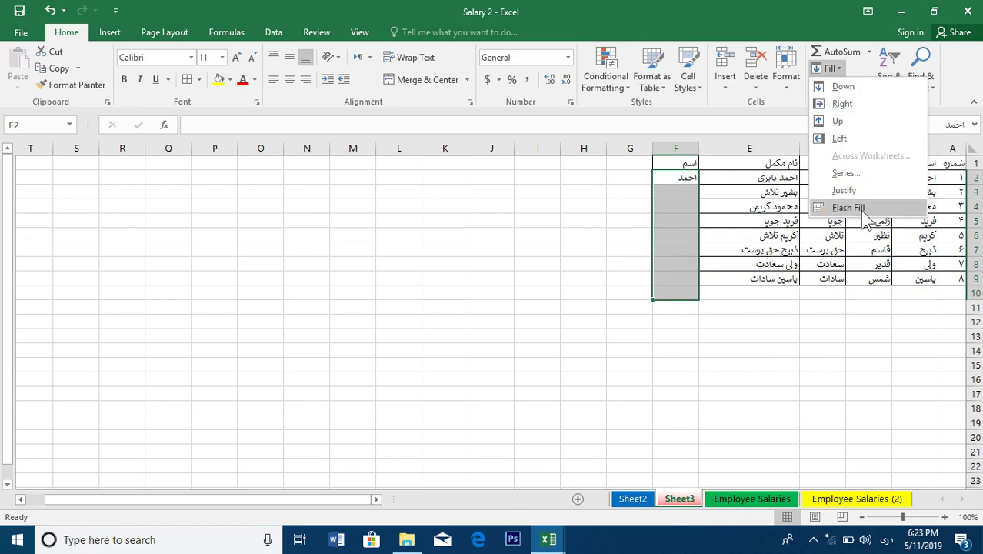
pyautogui.click(855, 209)
pyautogui.click(718, 331)
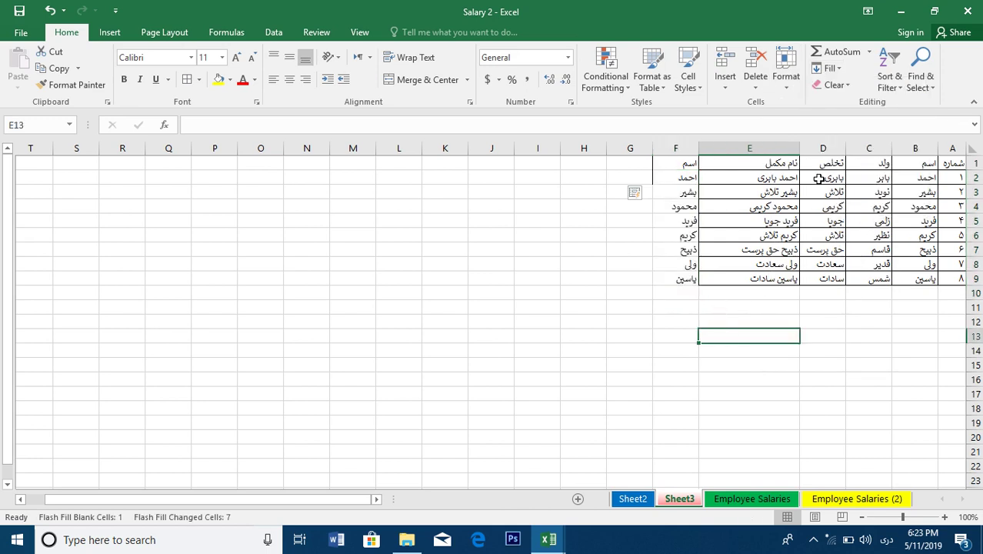
pyautogui.scroll(-20, 846, 154)
# Browse the Fill and Clear option lists without applying anything
pyautogui.click(845, 219)
pyautogui.moveTo(845, 215); pyautogui.dragTo(871, 163)
pyautogui.click(523, 312)
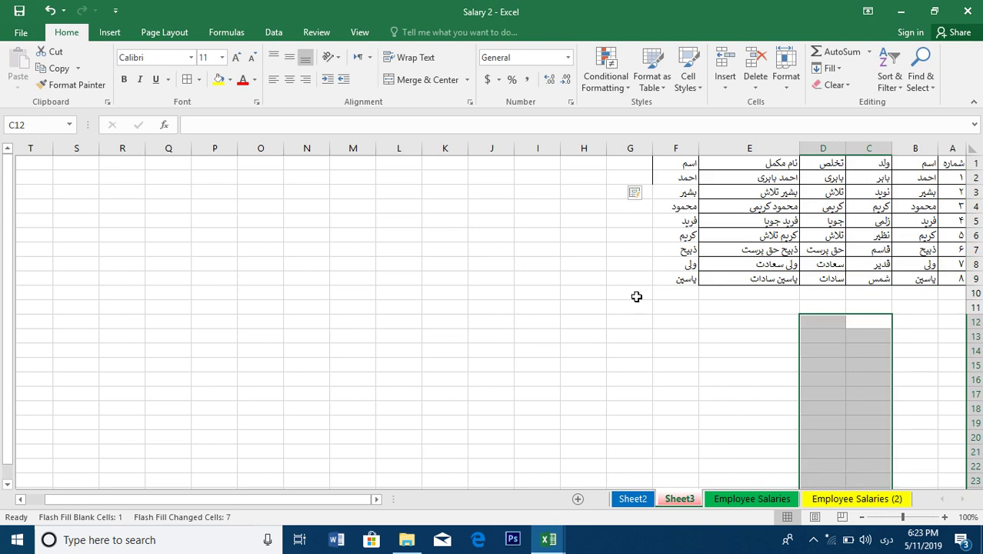
pyautogui.click(662, 279)
pyautogui.click(620, 292)
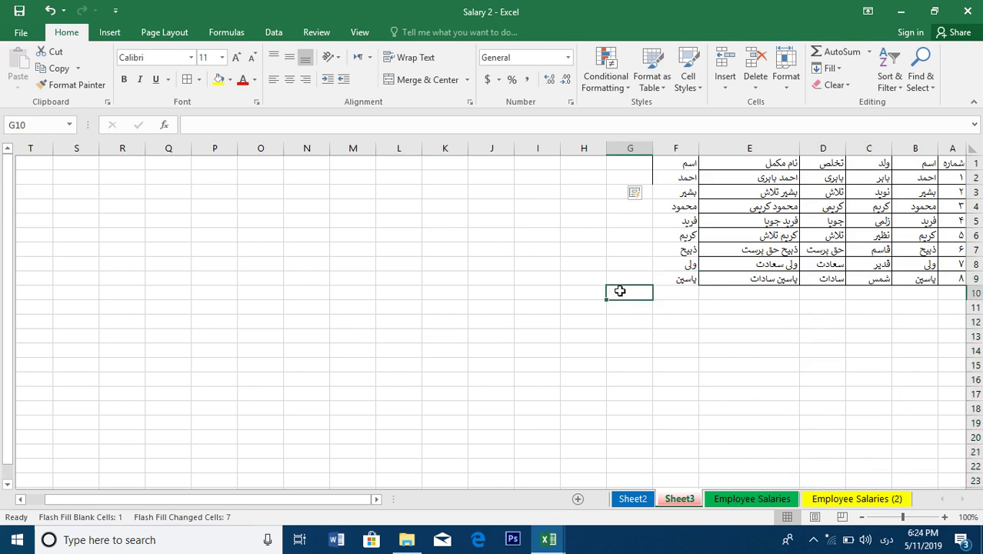
pyautogui.click(837, 69)
pyautogui.click(840, 65)
pyautogui.click(828, 93)
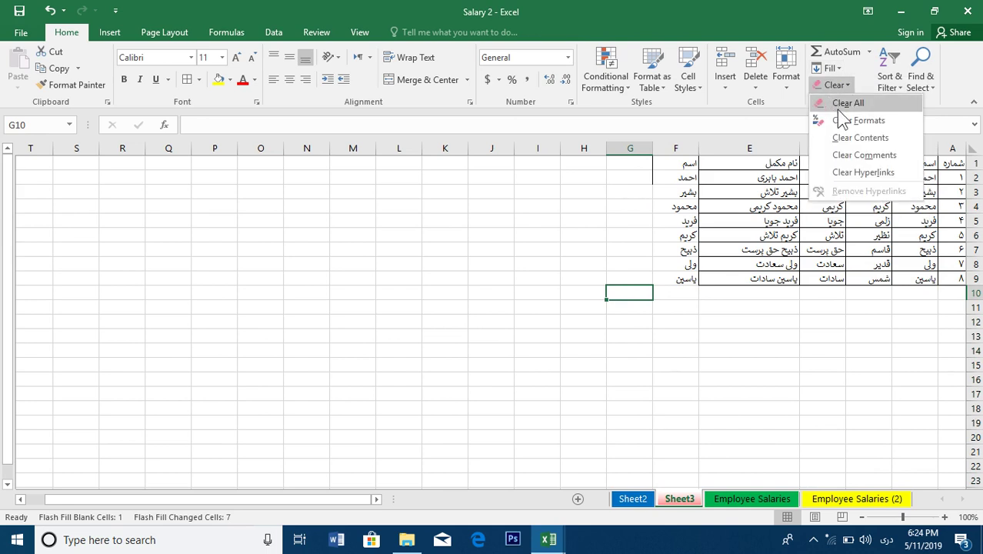
pyautogui.click(845, 103)
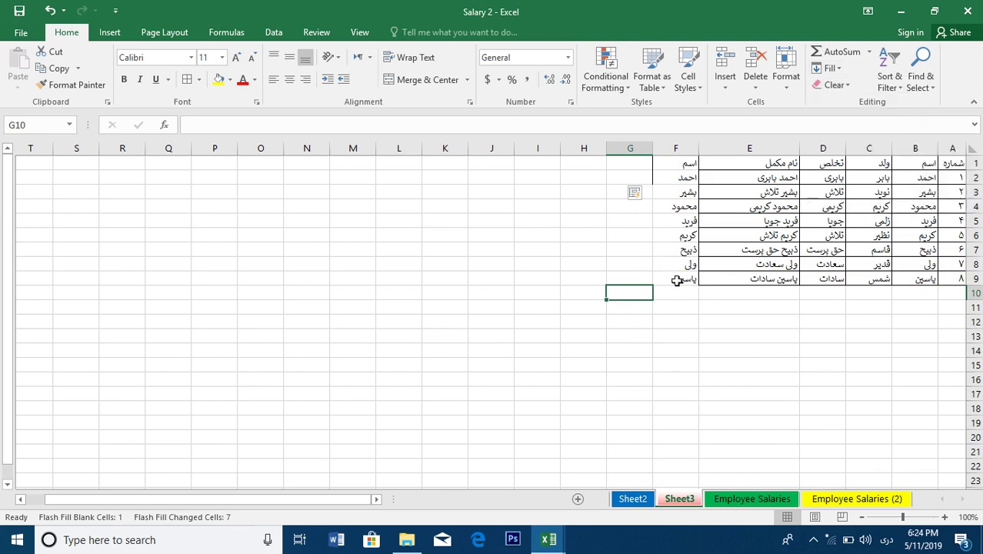
# Apply a yellow fill color to the whole table A1:F9
pyautogui.moveTo(676, 281); pyautogui.dragTo(952, 163)
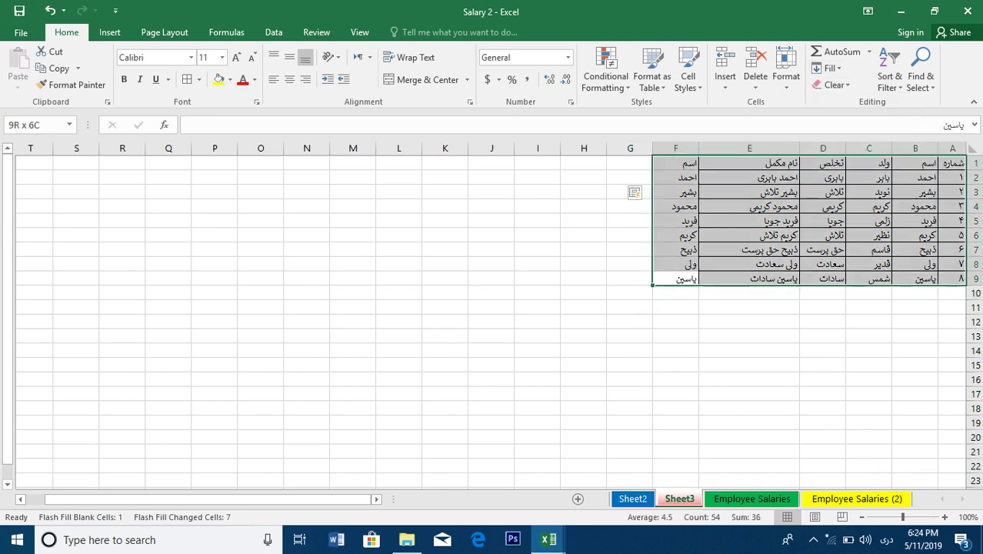
pyautogui.click(219, 80)
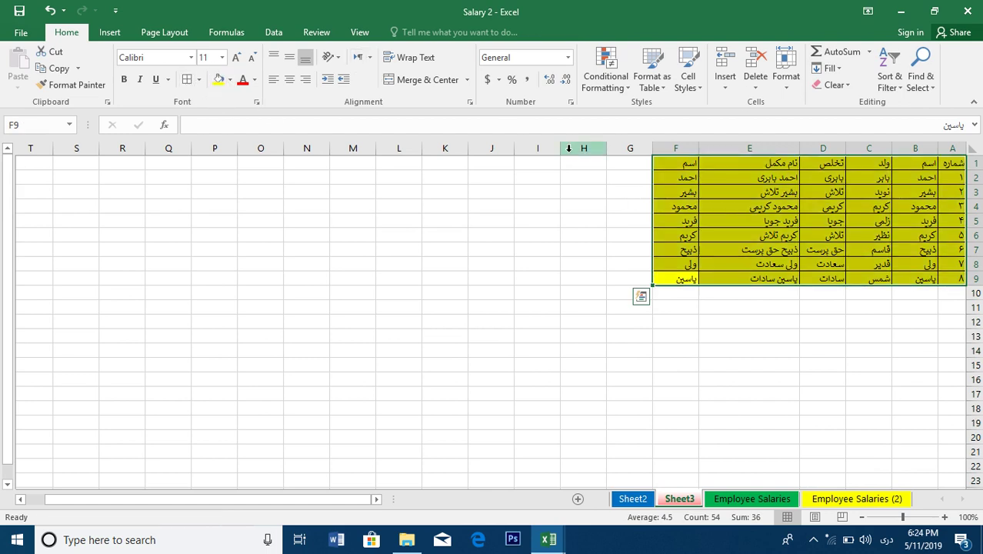
pyautogui.click(921, 192)
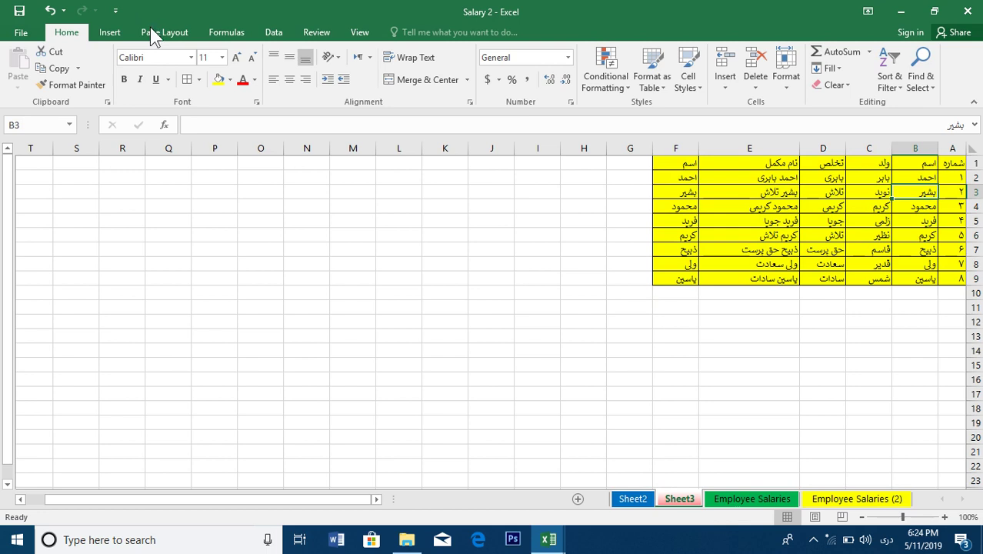
# Add the comment 'یک شخص پر تلاش' to cell B3
pyautogui.click(317, 33)
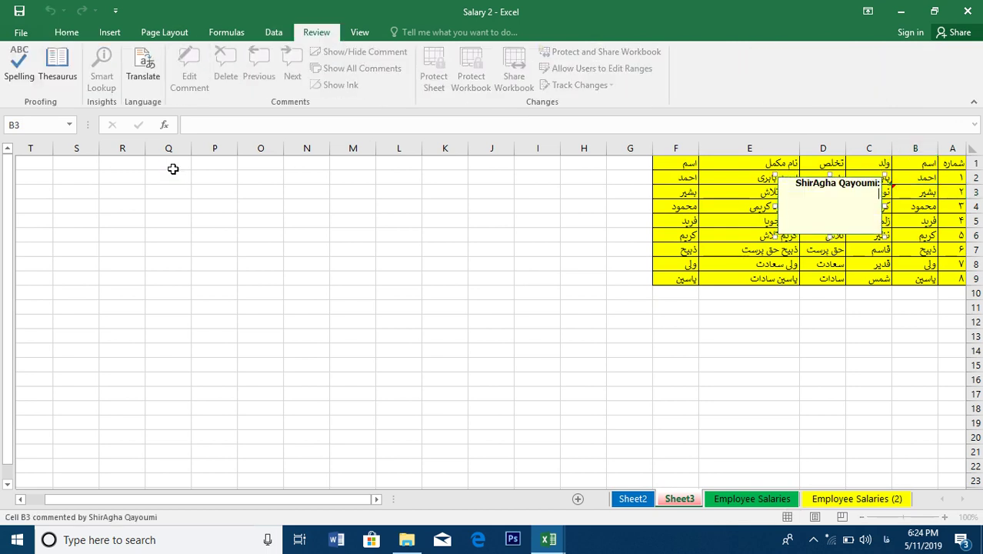
pyautogui.write('یک')
pyautogui.write(' شخص کا')
pyautogui.write('رمن')
pyautogui.hscroll(-2, 322, 182)
pyautogui.click(466, 216)
pyautogui.click(750, 235)
# Reselect the names table A1:F9 and return to the Home tools
pyautogui.hotkey('ctrl', 'shift', 'Home')
pyautogui.moveTo(953, 163); pyautogui.dragTo(689, 272)
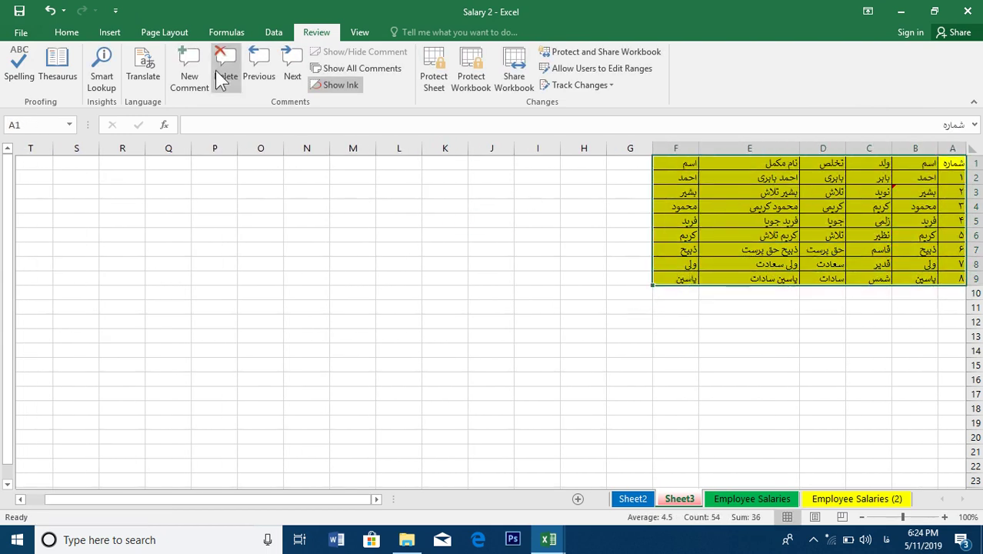
pyautogui.click(68, 32)
# Try Clear All, Clear Formats and Clear Contents on the table, restoring it after each
pyautogui.click(834, 85)
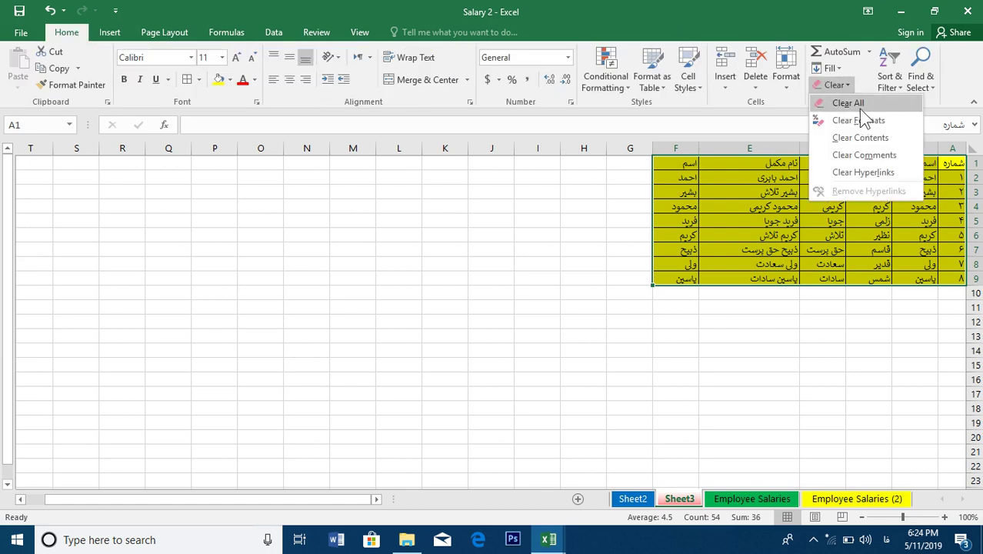
pyautogui.click(868, 105)
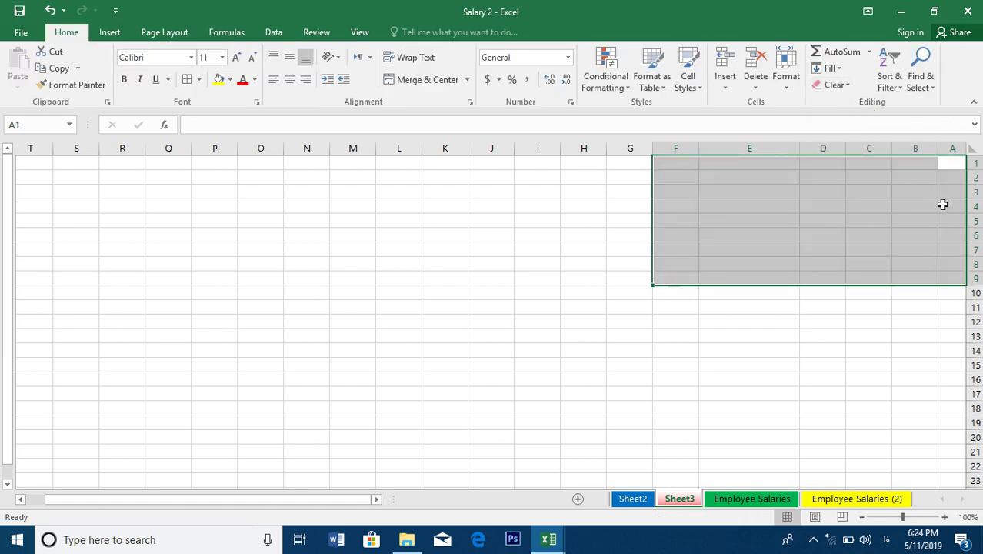
pyautogui.hotkey('ctrl', 'z')
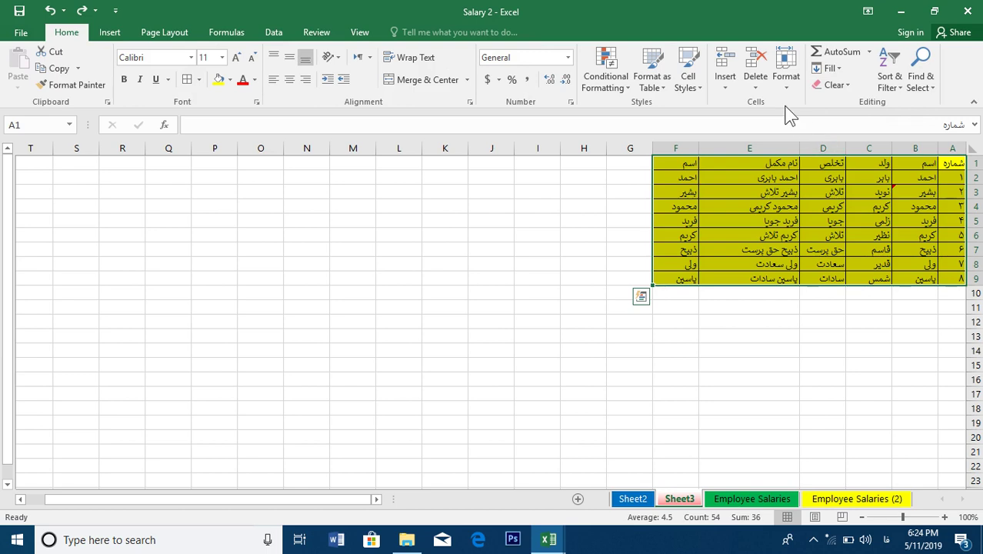
pyautogui.click(834, 85)
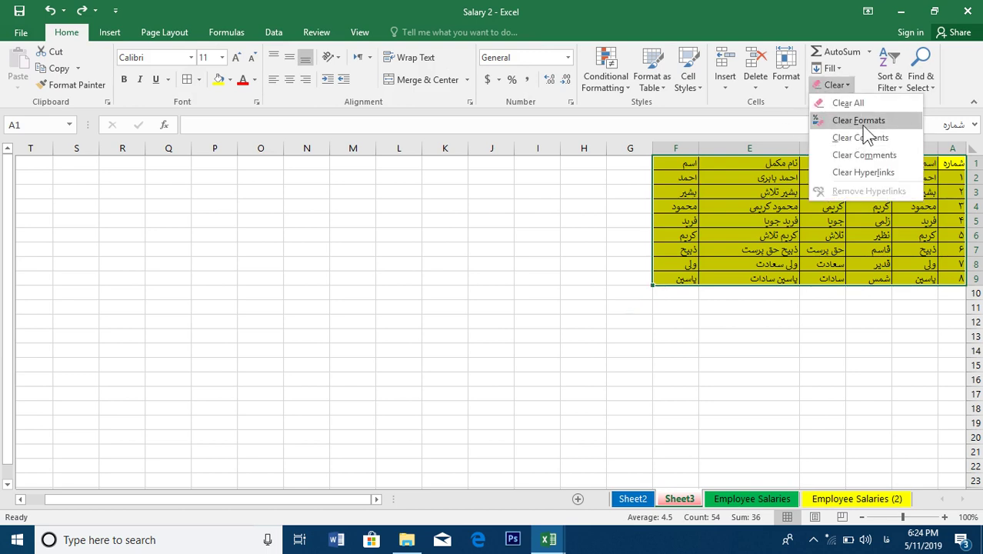
pyautogui.click(862, 125)
pyautogui.moveTo(903, 191)
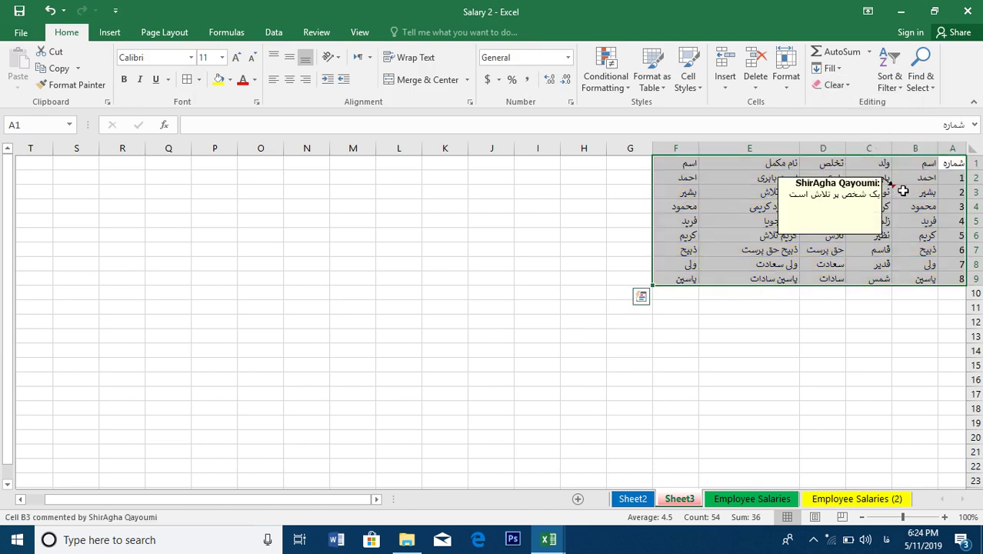
pyautogui.hotkey('ctrl', 'z')
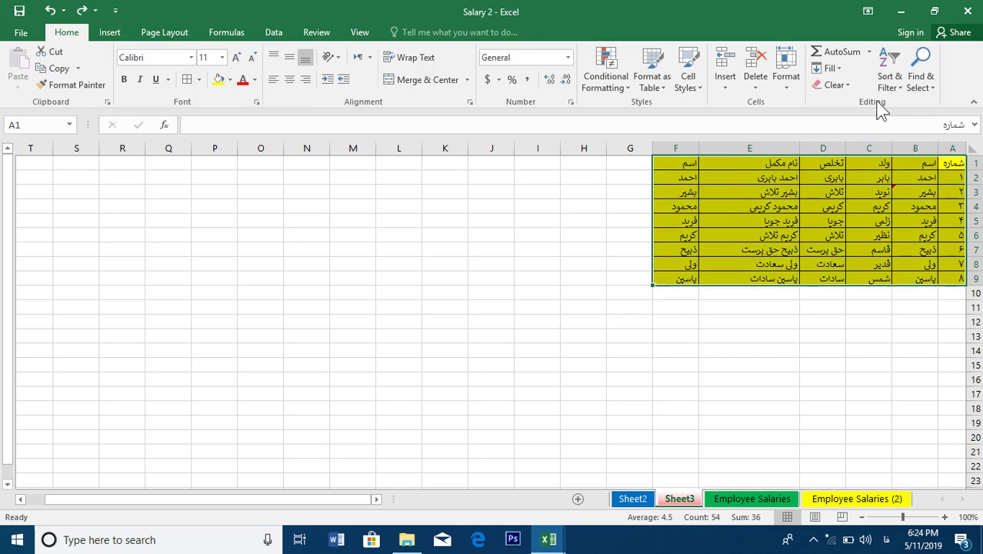
pyautogui.click(841, 87)
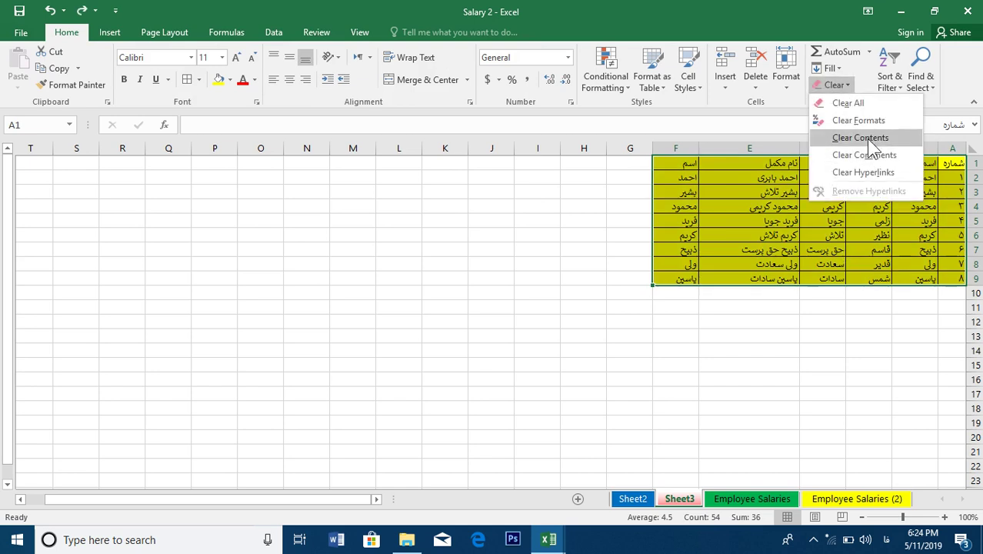
pyautogui.click(866, 139)
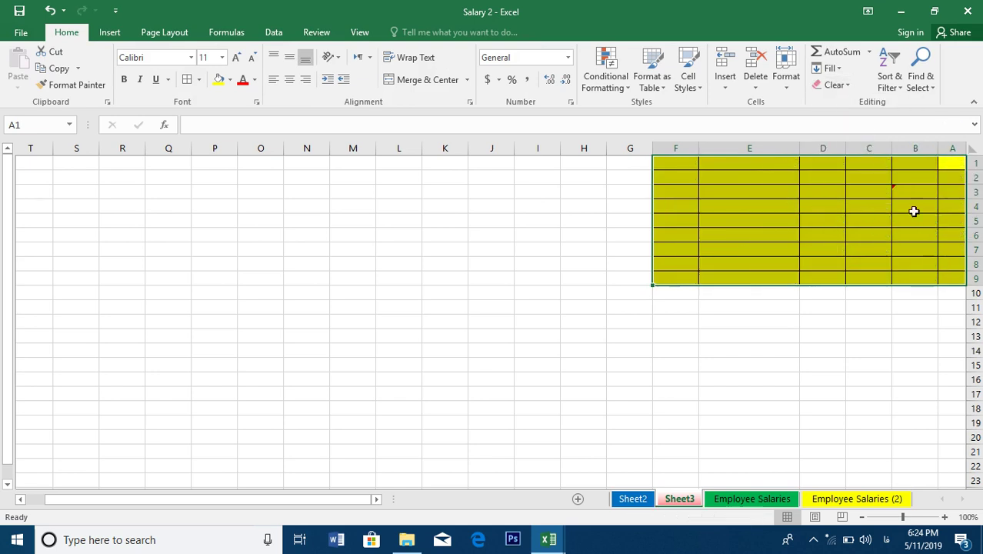
pyautogui.moveTo(918, 193)
pyautogui.hotkey('ctrl', 'v')
# Clear comments from A1:F9, then select cell F2
pyautogui.click(840, 85)
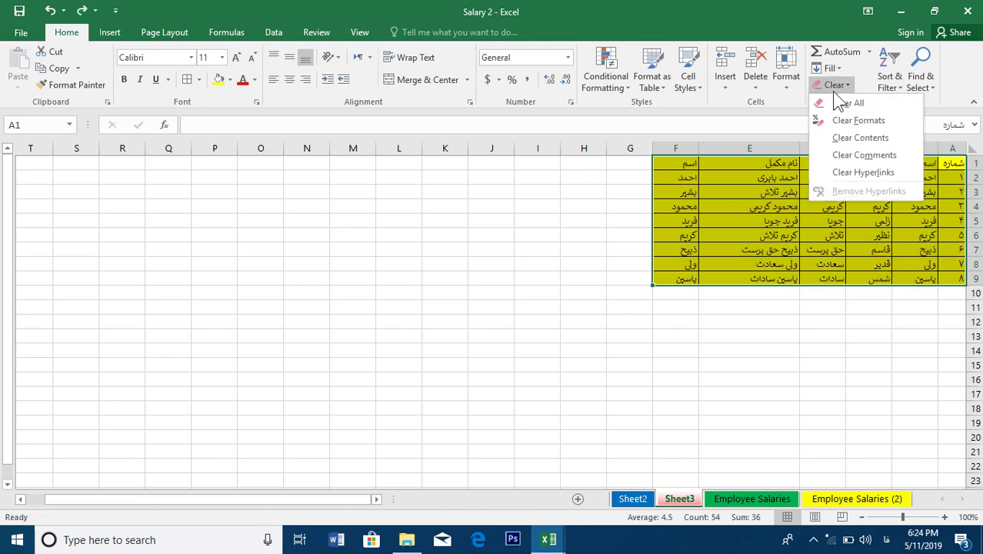
pyautogui.click(862, 160)
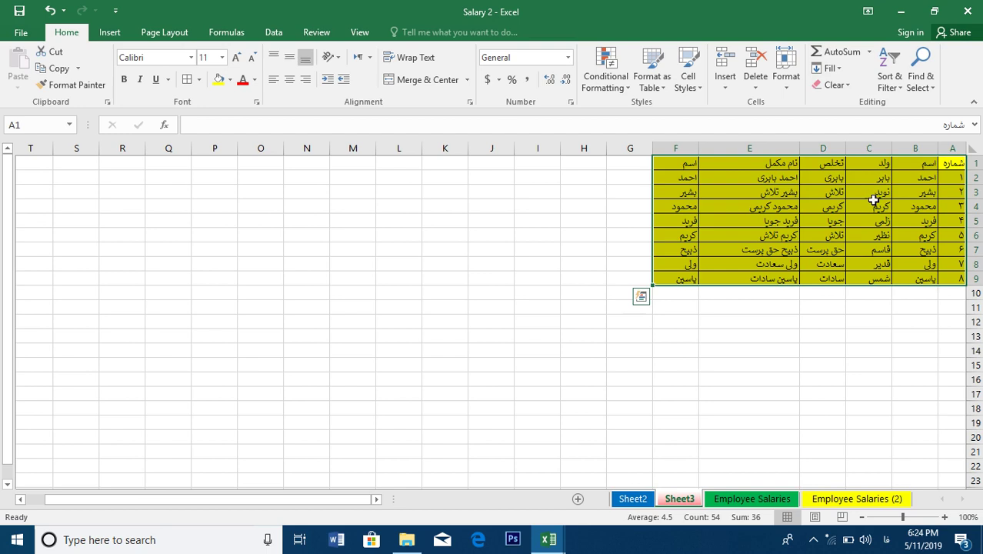
pyautogui.click(836, 85)
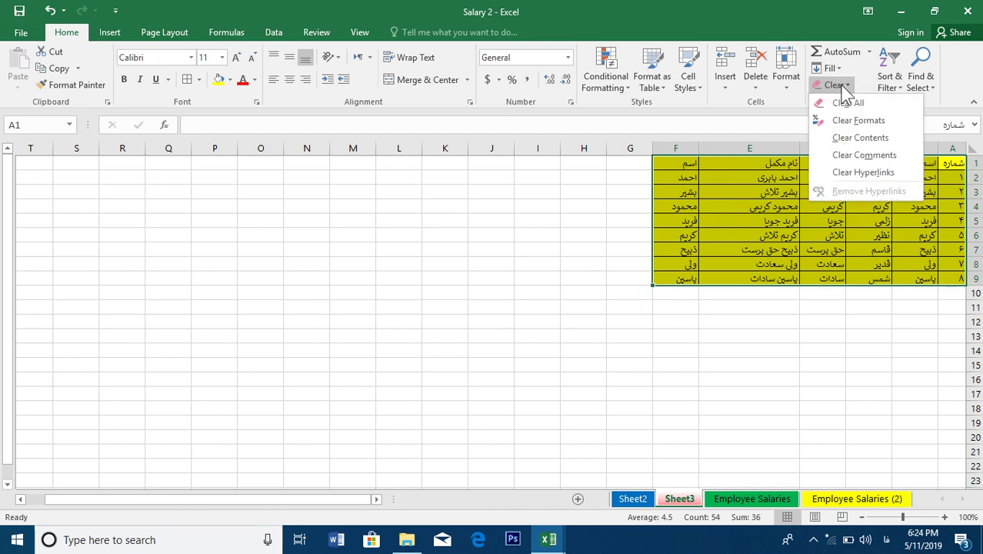
pyautogui.click(762, 209)
pyautogui.click(736, 198)
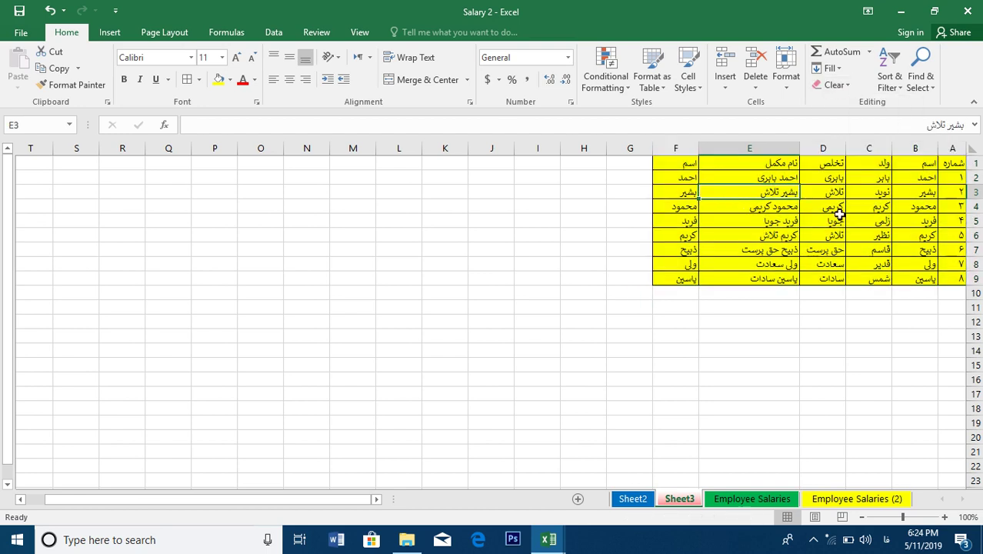
pyautogui.click(677, 181)
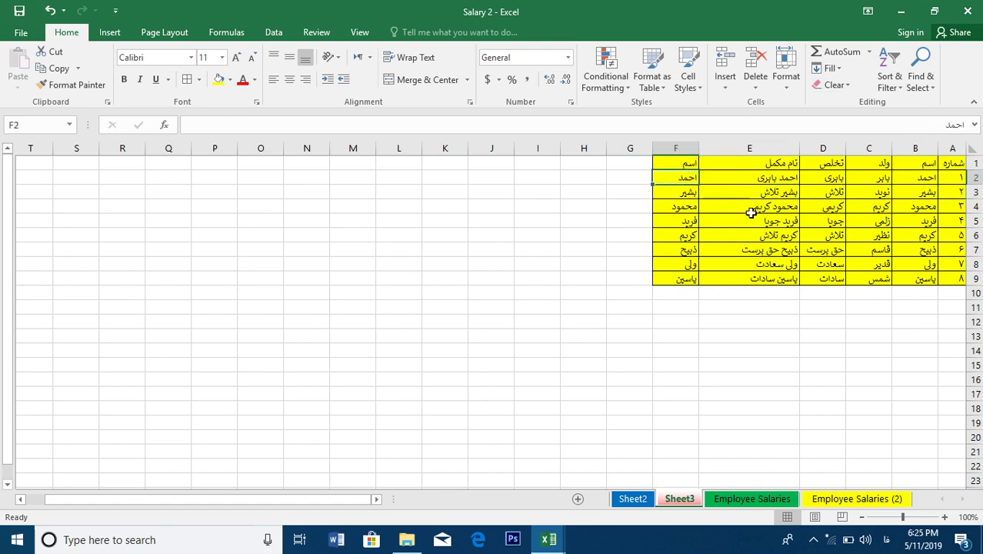
# Hyperlink cell F2 to the Hazari document in the Documents folder
pyautogui.click(111, 33)
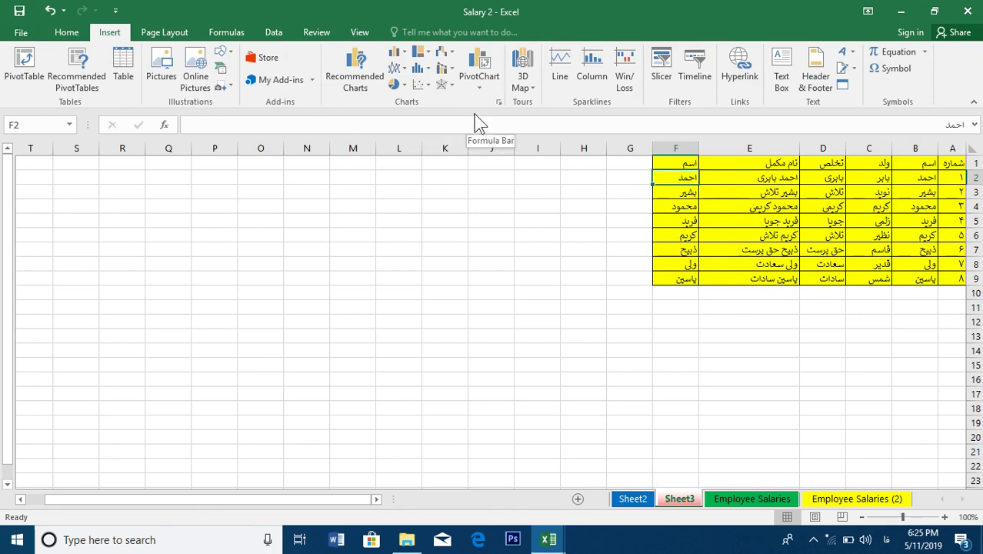
pyautogui.click(740, 69)
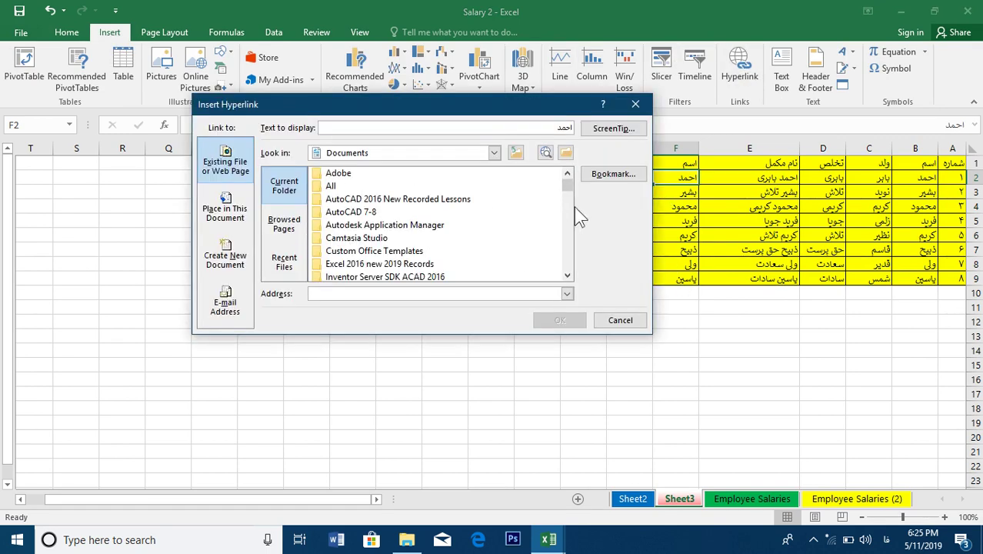
pyautogui.moveTo(571, 193); pyautogui.dragTo(573, 236)
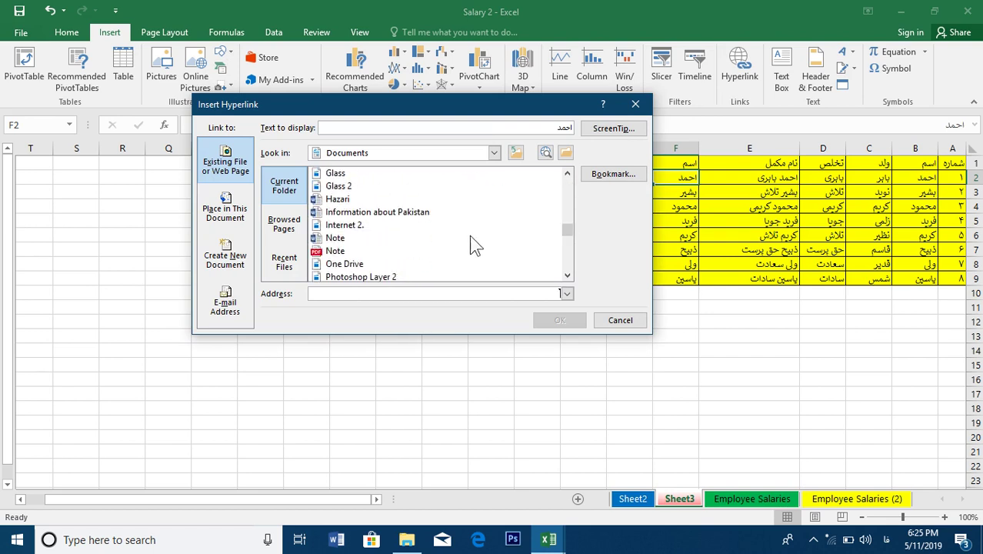
pyautogui.click(327, 239)
pyautogui.click(339, 250)
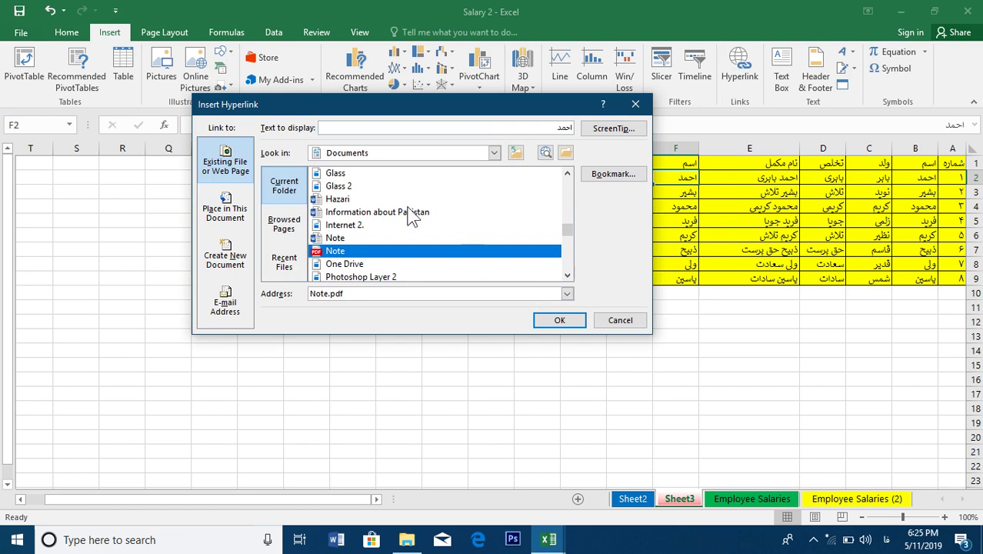
pyautogui.click(343, 199)
pyautogui.click(559, 320)
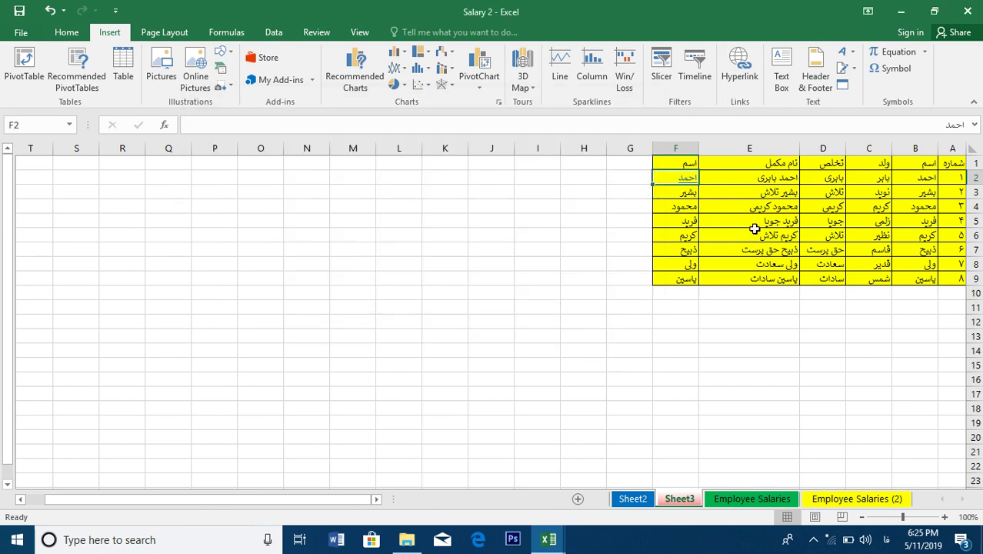
# Open the Hazari document through F2's link, close Word, and reselect A1:F9
pyautogui.click(686, 182)
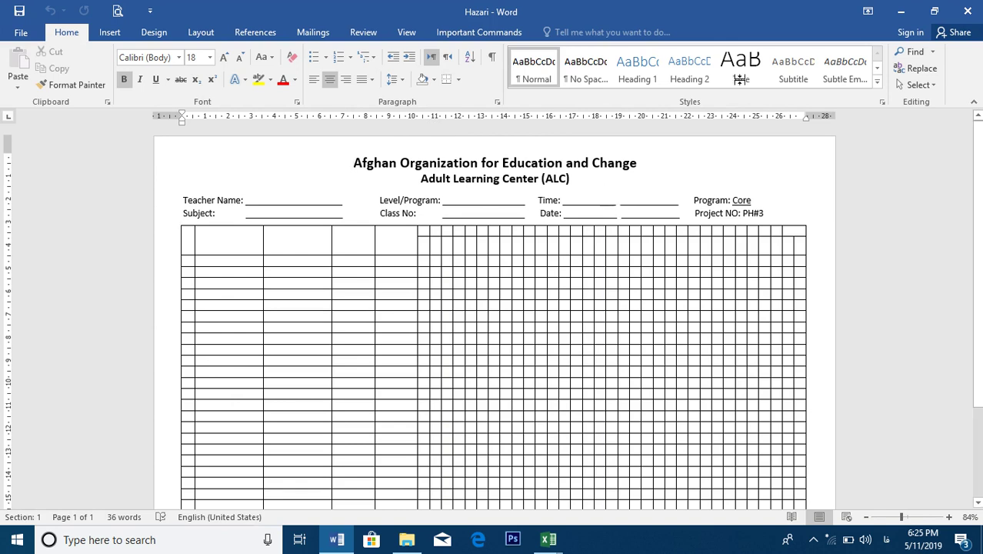
pyautogui.click(967, 11)
pyautogui.click(681, 189)
pyautogui.click(687, 172)
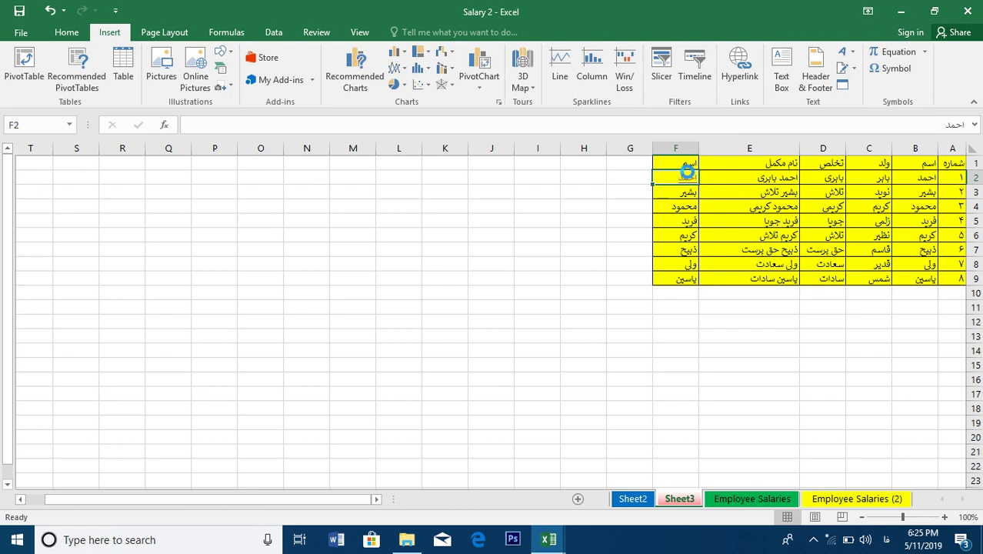
pyautogui.click(966, 11)
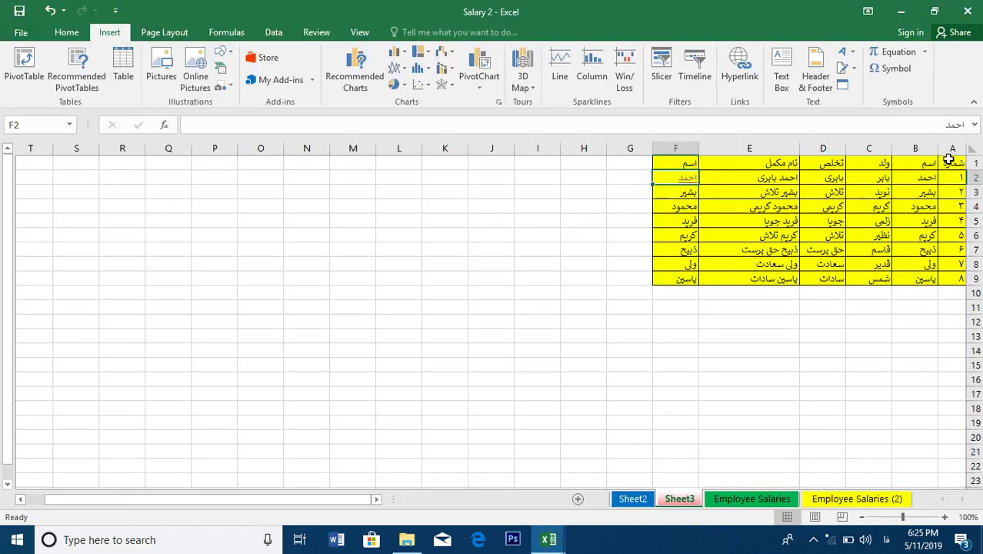
pyautogui.moveTo(949, 159); pyautogui.dragTo(669, 280)
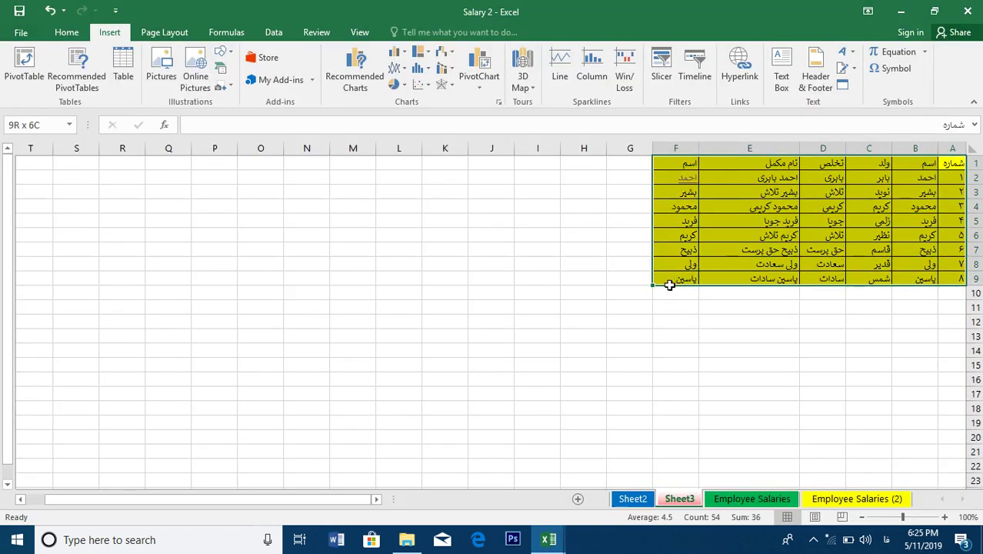
# Apply Clear Hyperlinks to the whole table A1:F9
pyautogui.click(668, 178)
pyautogui.moveTo(962, 163); pyautogui.dragTo(667, 277)
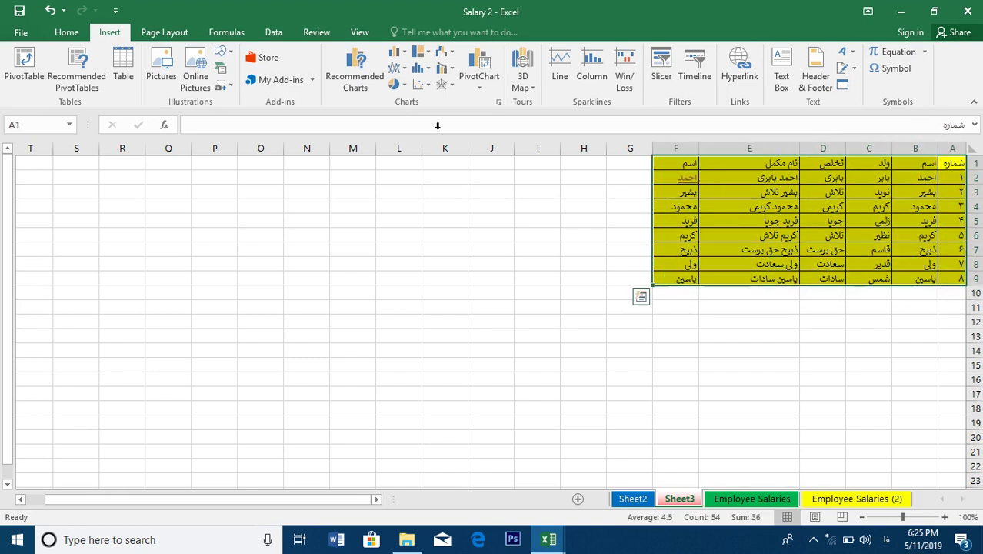
pyautogui.click(84, 34)
pyautogui.click(830, 87)
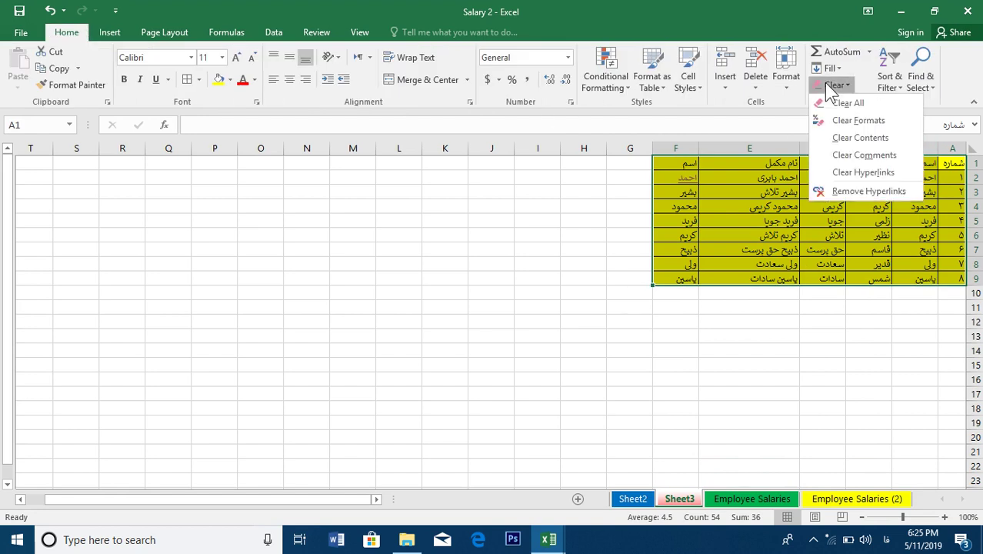
pyautogui.click(892, 172)
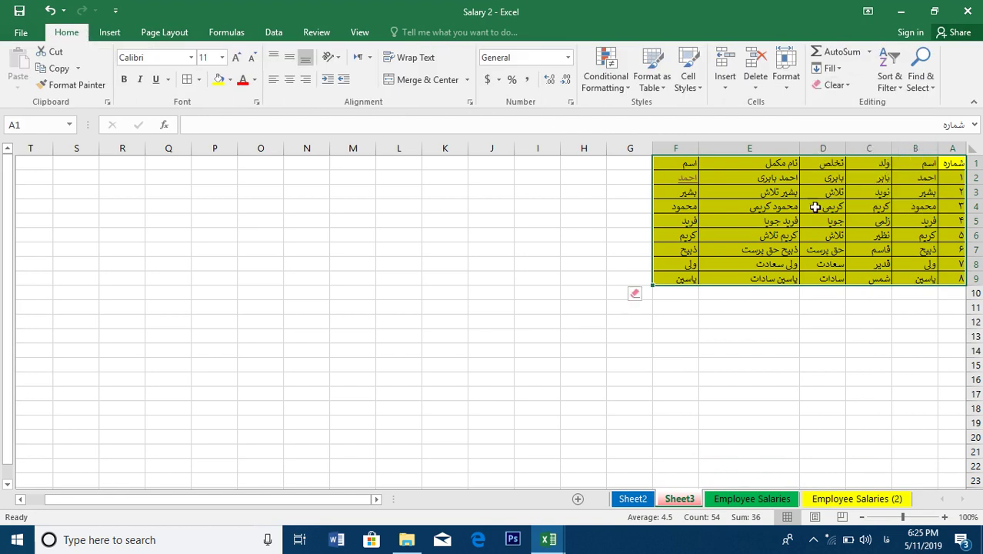
pyautogui.click(748, 260)
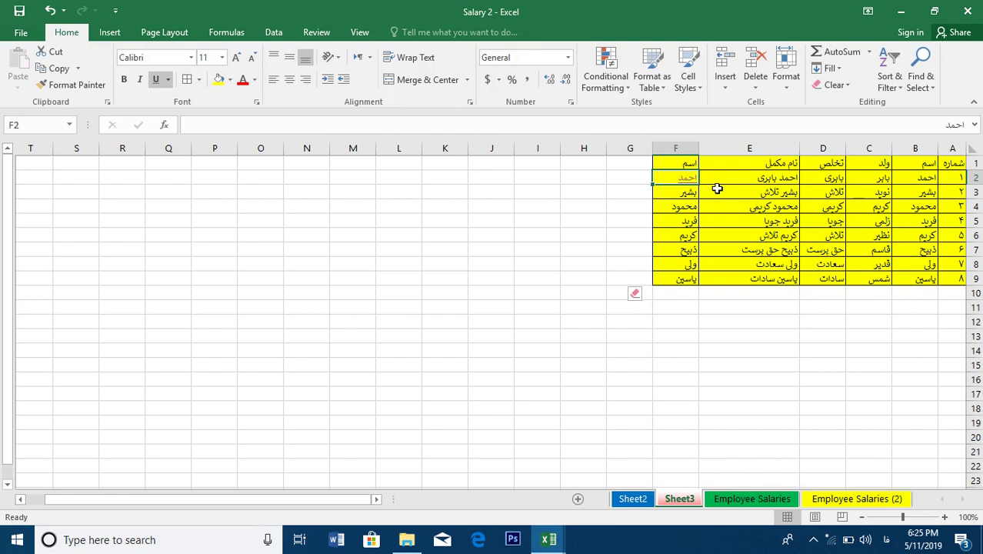
# Check that F2 still links to the Hazari document, then close Word
pyautogui.click(720, 182)
pyautogui.click(688, 182)
pyautogui.click(727, 182)
pyautogui.click(687, 178)
pyautogui.click(729, 181)
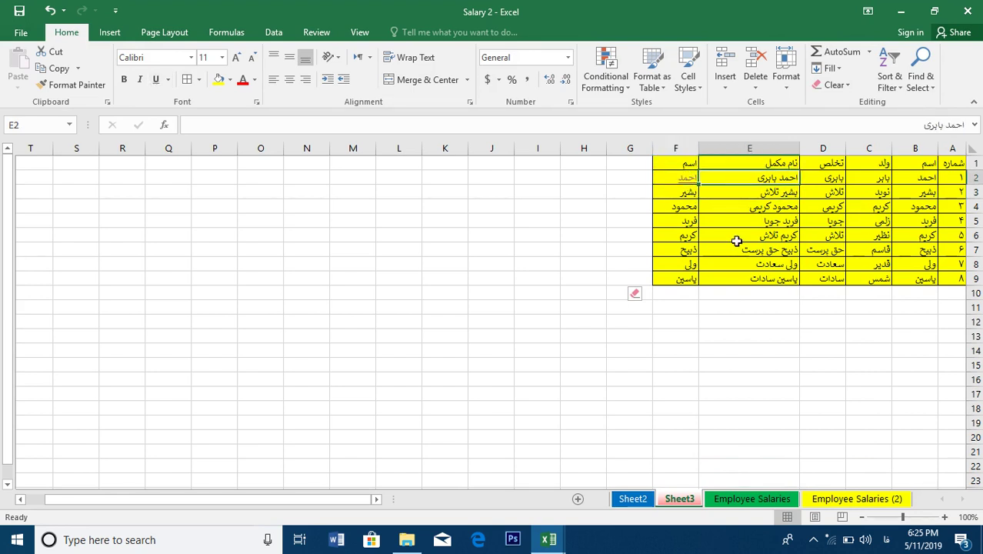
pyautogui.hotkey('ctrl', 'a')
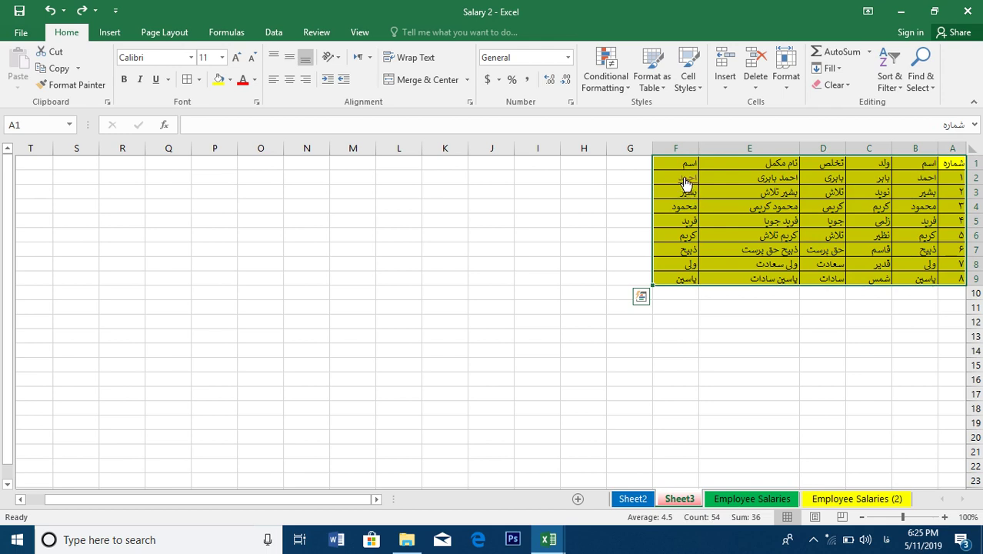
pyautogui.click(685, 180)
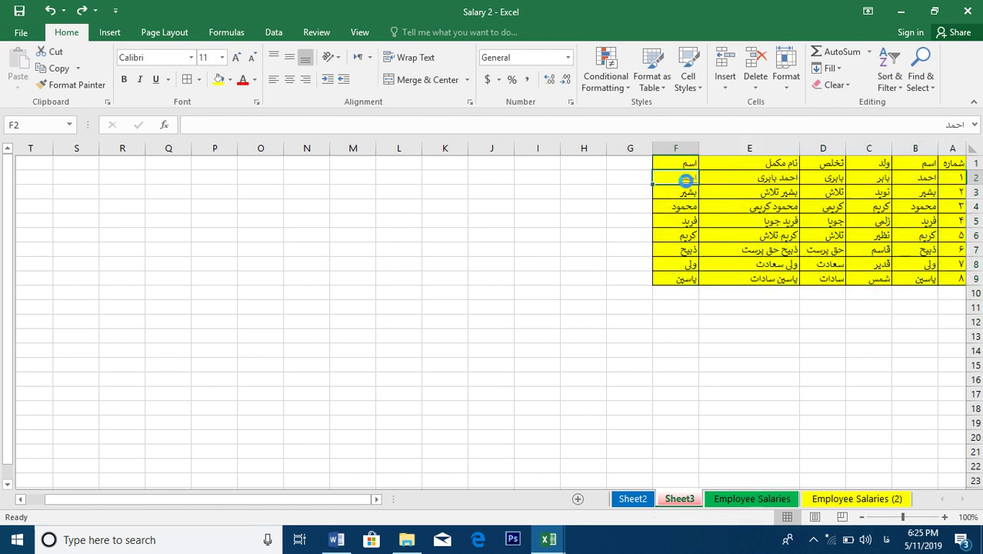
pyautogui.hotkey('alt', 'Tab')
pyautogui.click(975, 9)
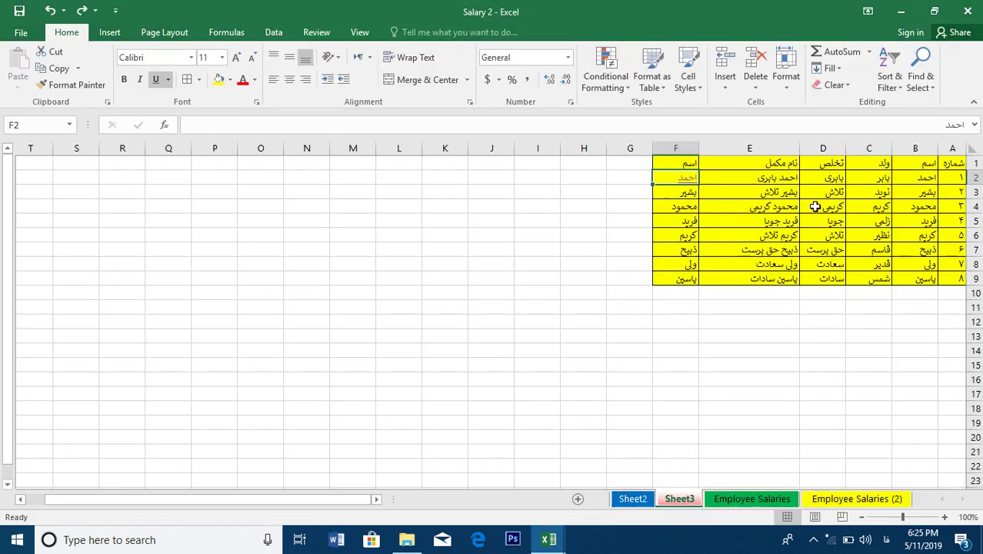
# Use Remove Hyperlinks on A1:F9 so F2 becomes plain text
pyautogui.moveTo(956, 163); pyautogui.dragTo(664, 279)
pyautogui.click(832, 85)
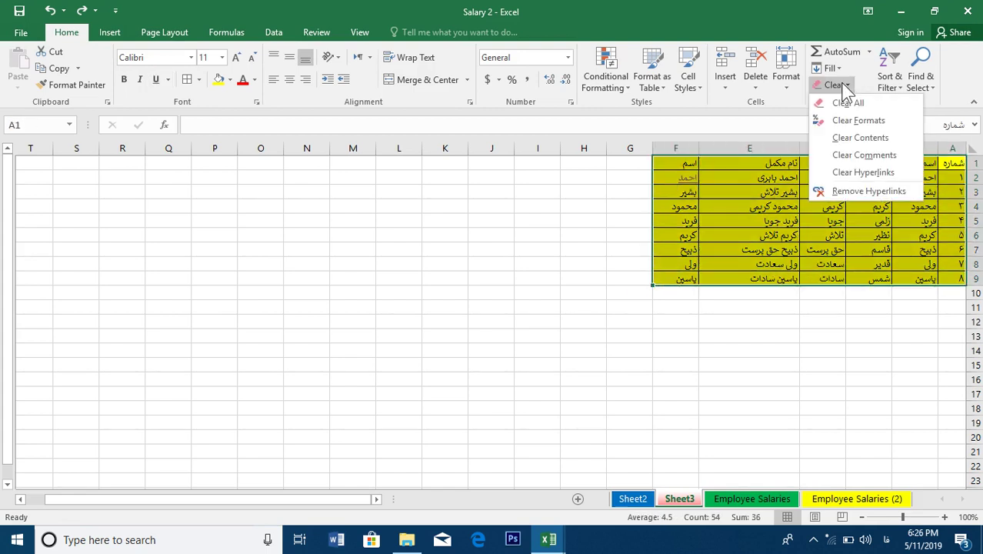
pyautogui.click(871, 202)
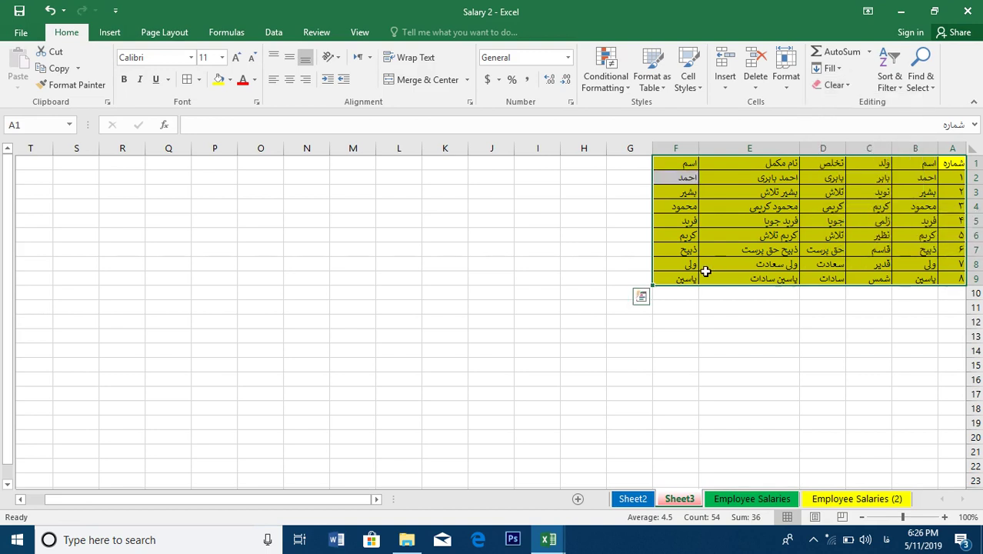
# Copy F3's yellow formatting onto cell F2 with the Format Painter
pyautogui.click(669, 167)
pyautogui.click(677, 178)
pyautogui.moveTo(732, 182); pyautogui.dragTo(682, 182)
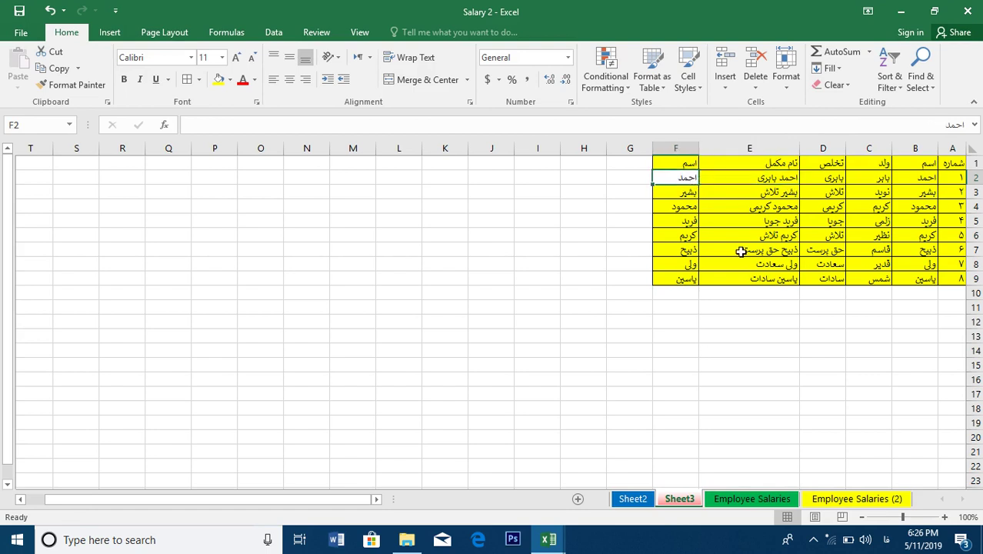
pyautogui.click(680, 193)
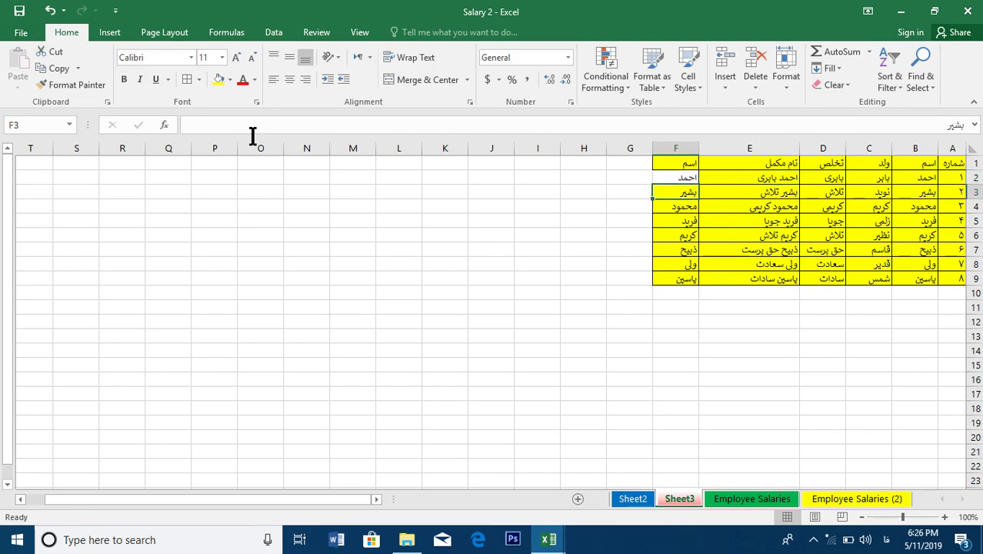
pyautogui.click(73, 85)
pyautogui.click(673, 178)
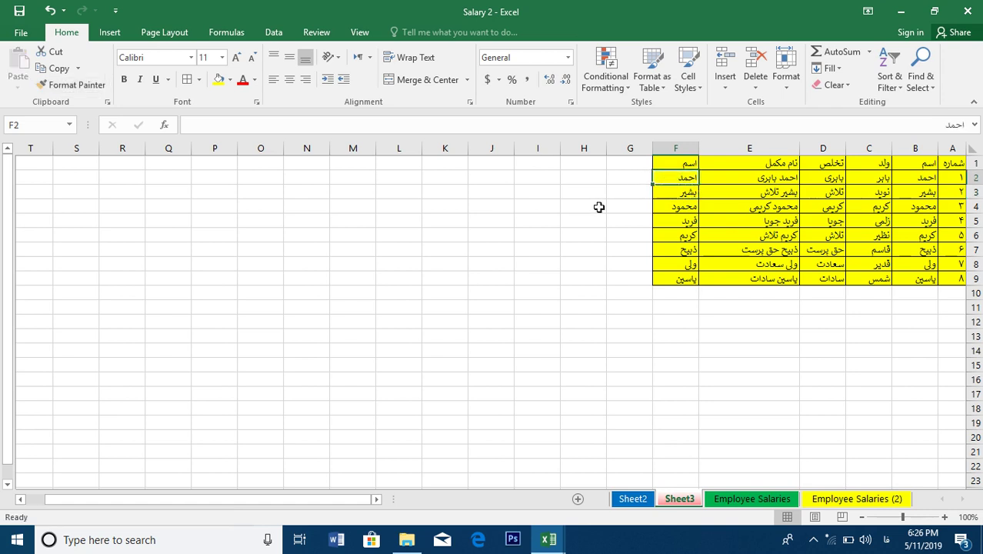
pyautogui.click(592, 217)
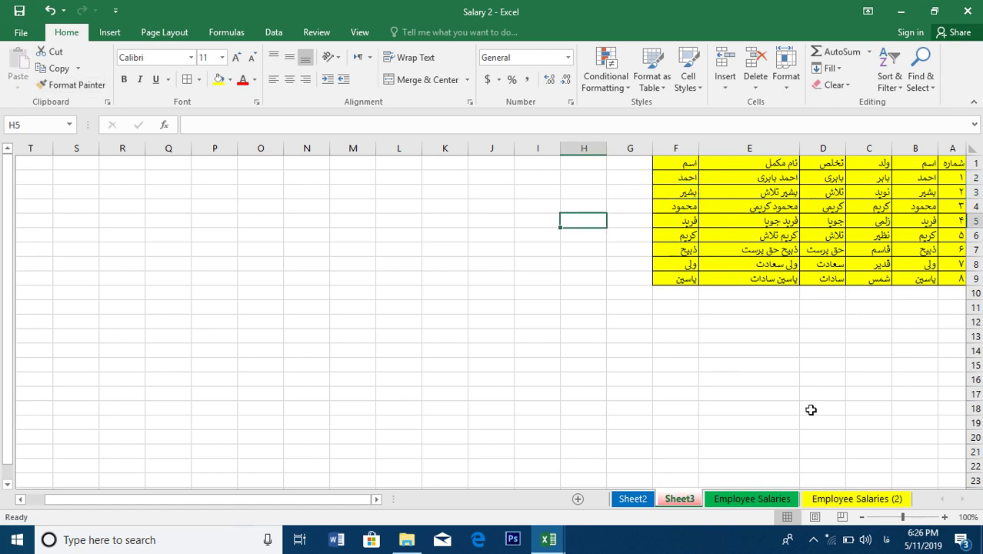
# Close Salary 2 without saving, then close the blank workbook and Documents window
pyautogui.click(968, 11)
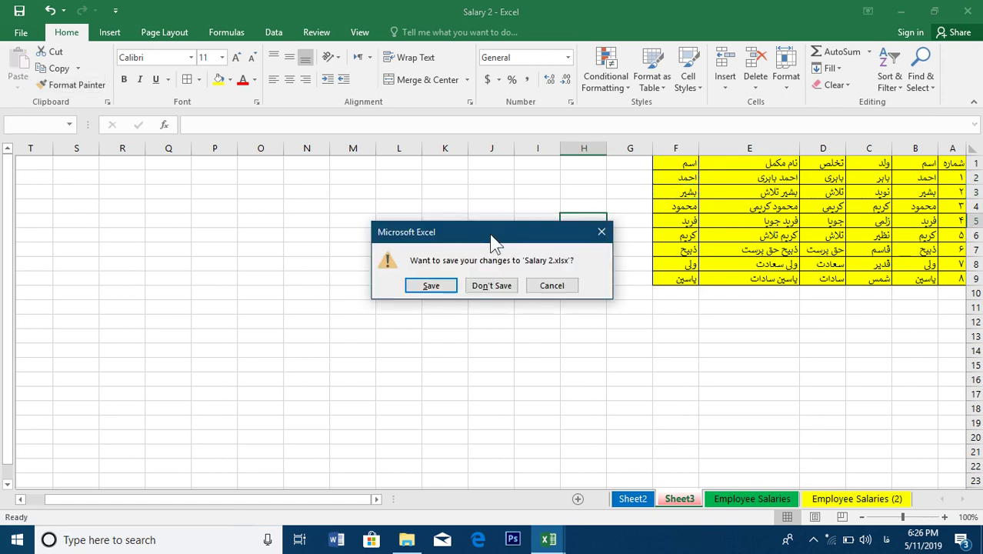
pyautogui.click(491, 285)
pyautogui.click(968, 11)
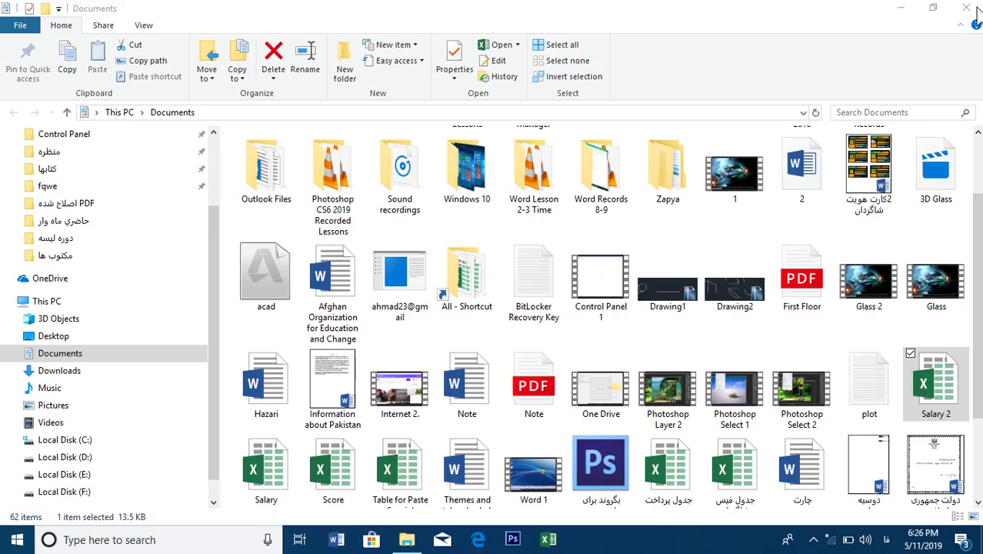
pyautogui.click(968, 8)
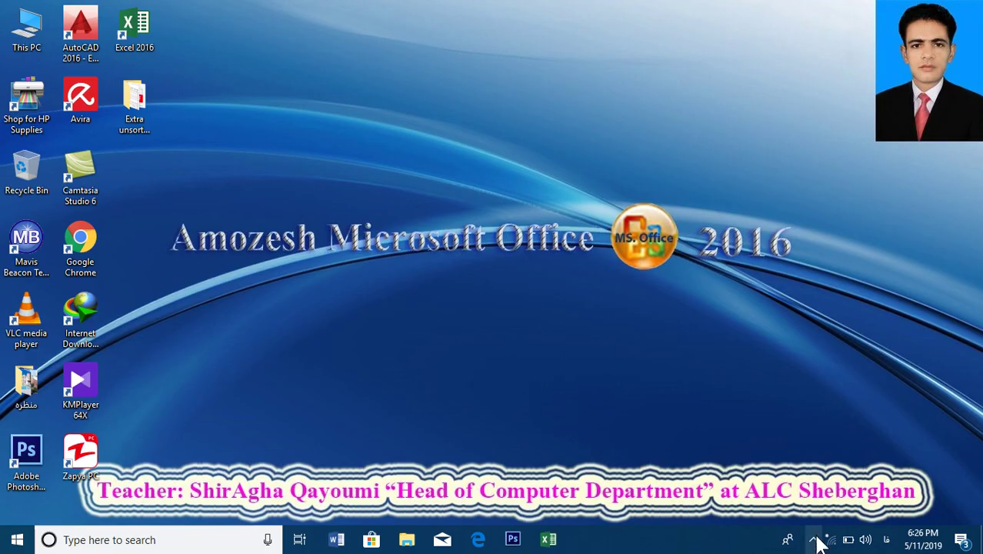